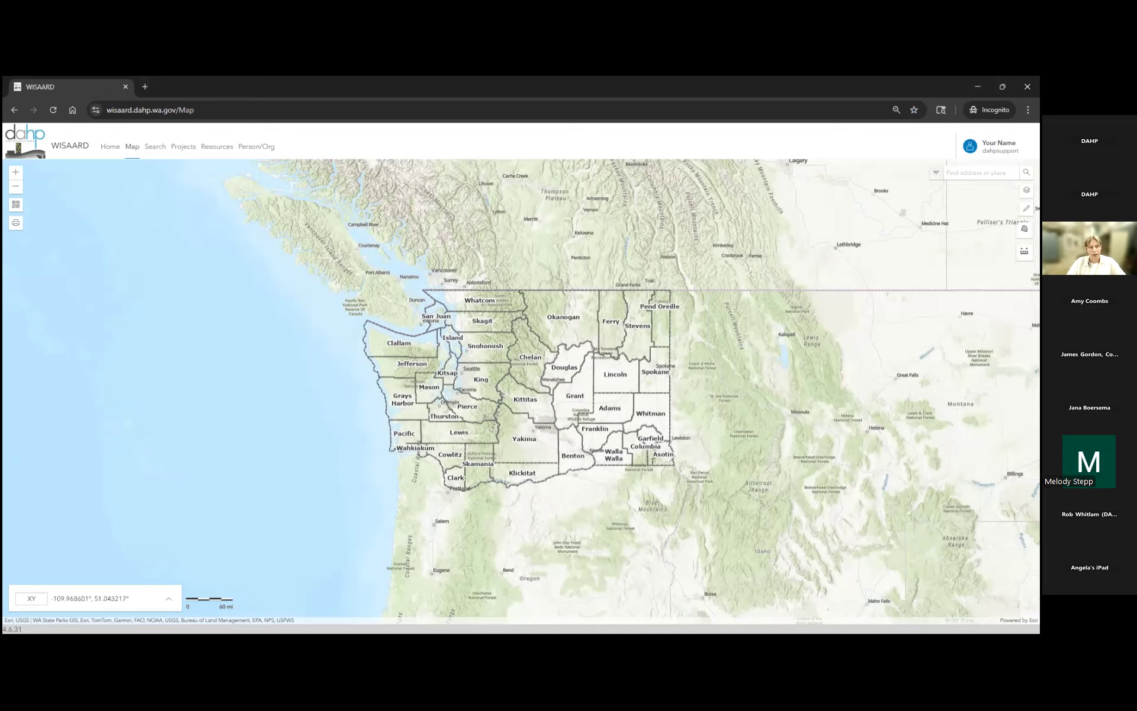
- Try a township, range and section search for T35, then clear it
left_click(936, 173)
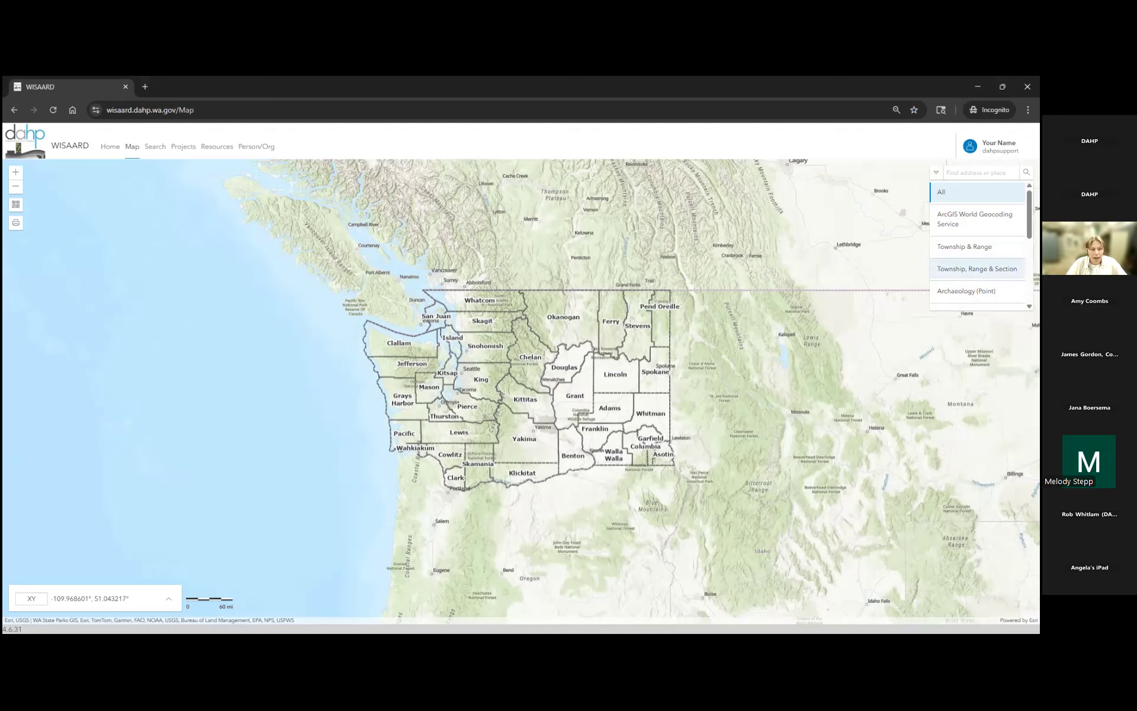
left_click(978, 269)
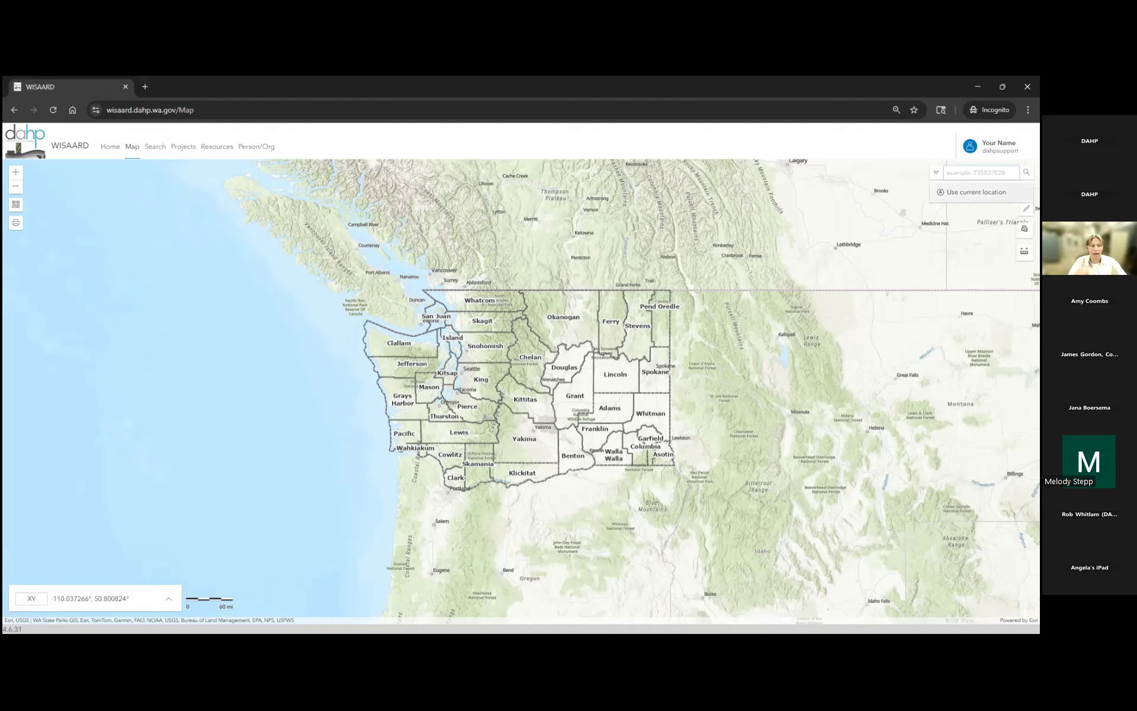
type("T")
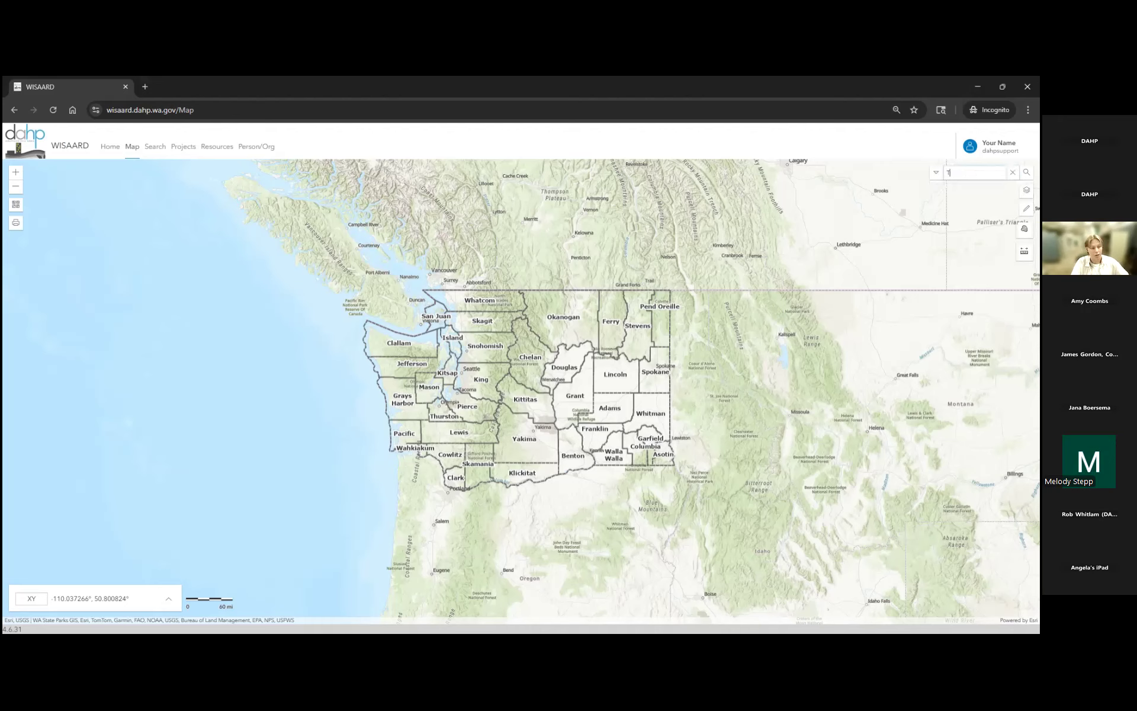
type("35")
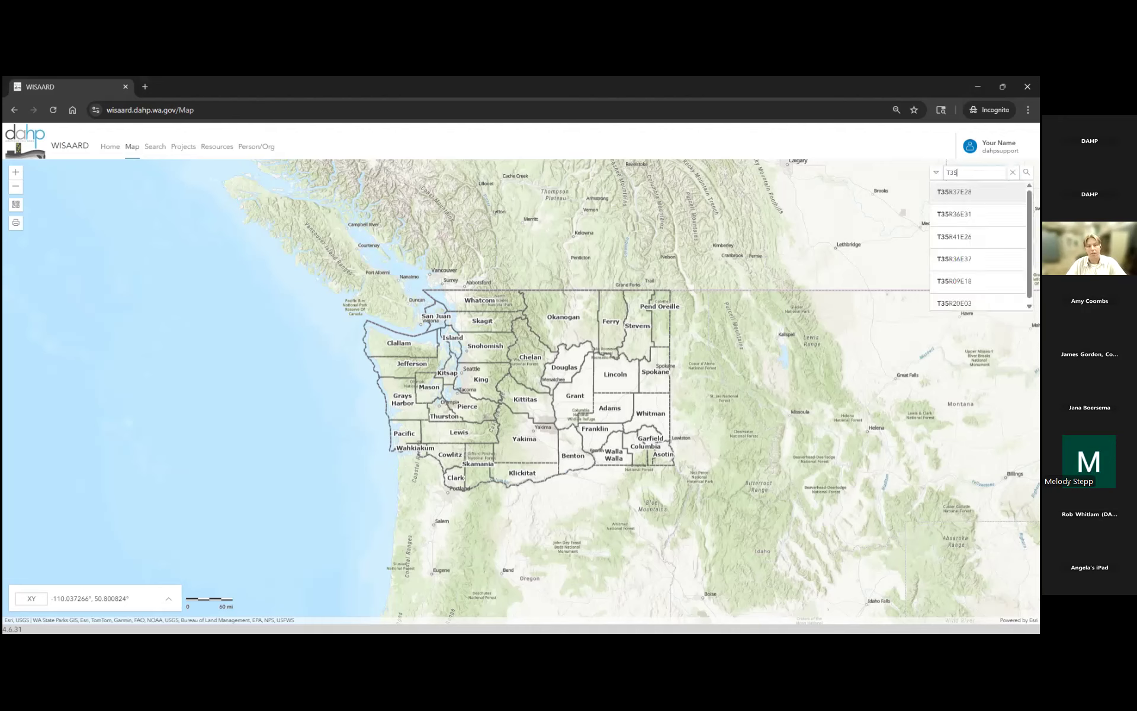
key("Down")
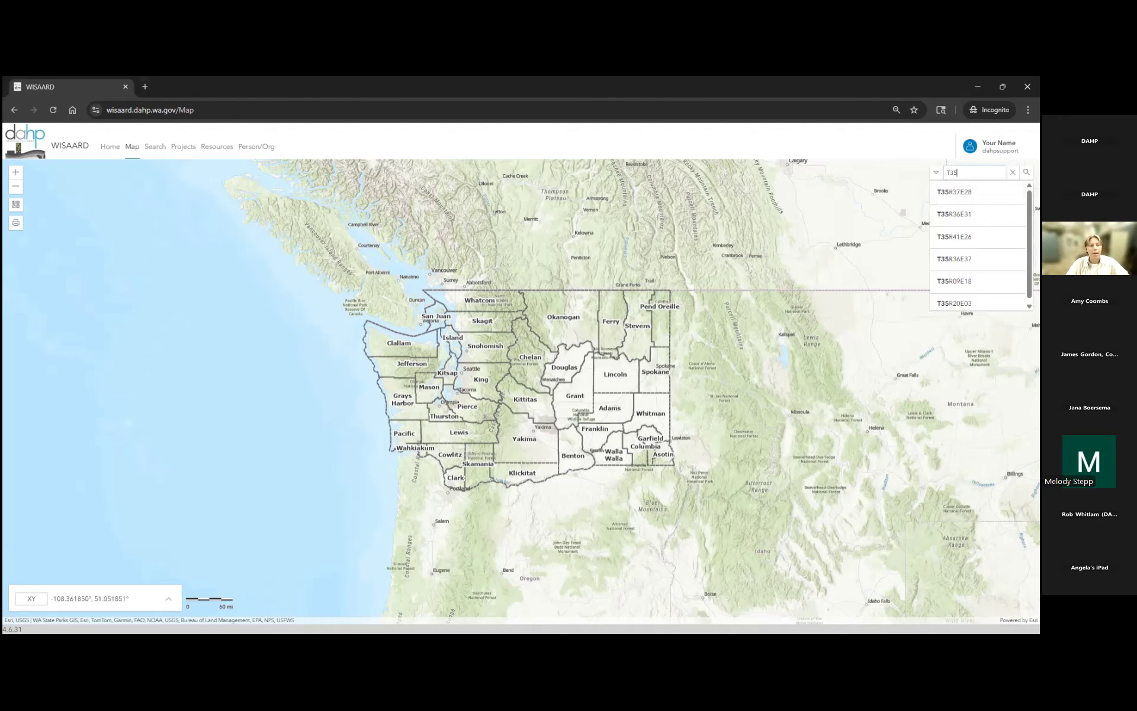
key("Escape")
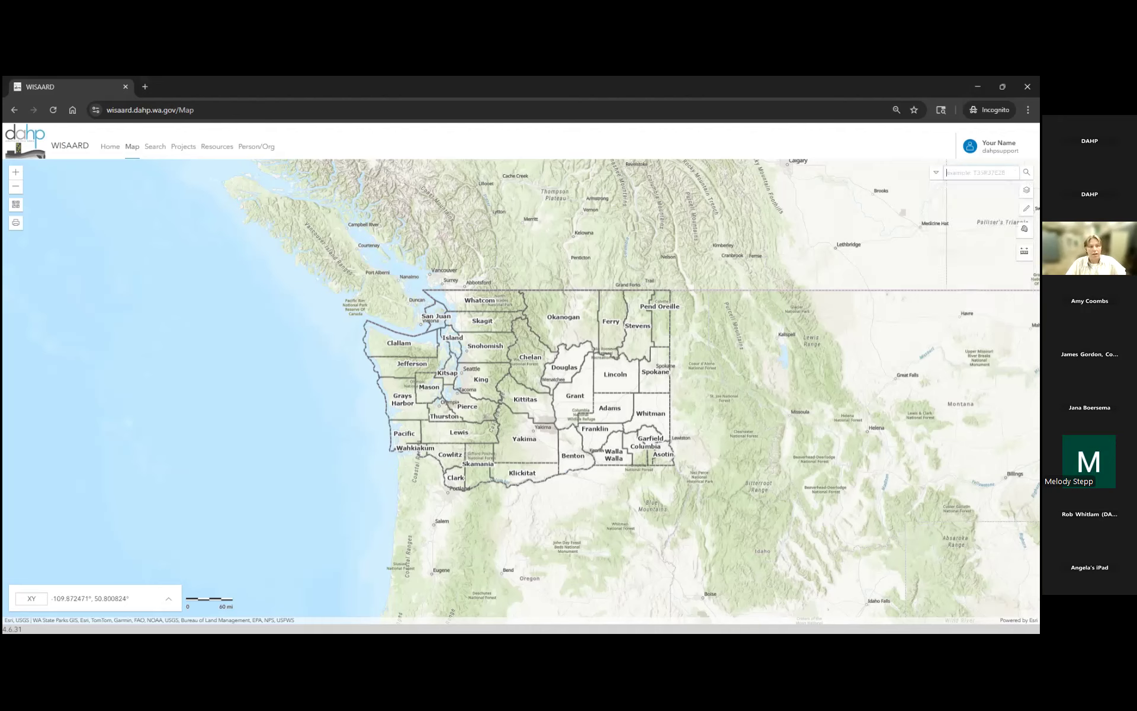
left_click(936, 172)
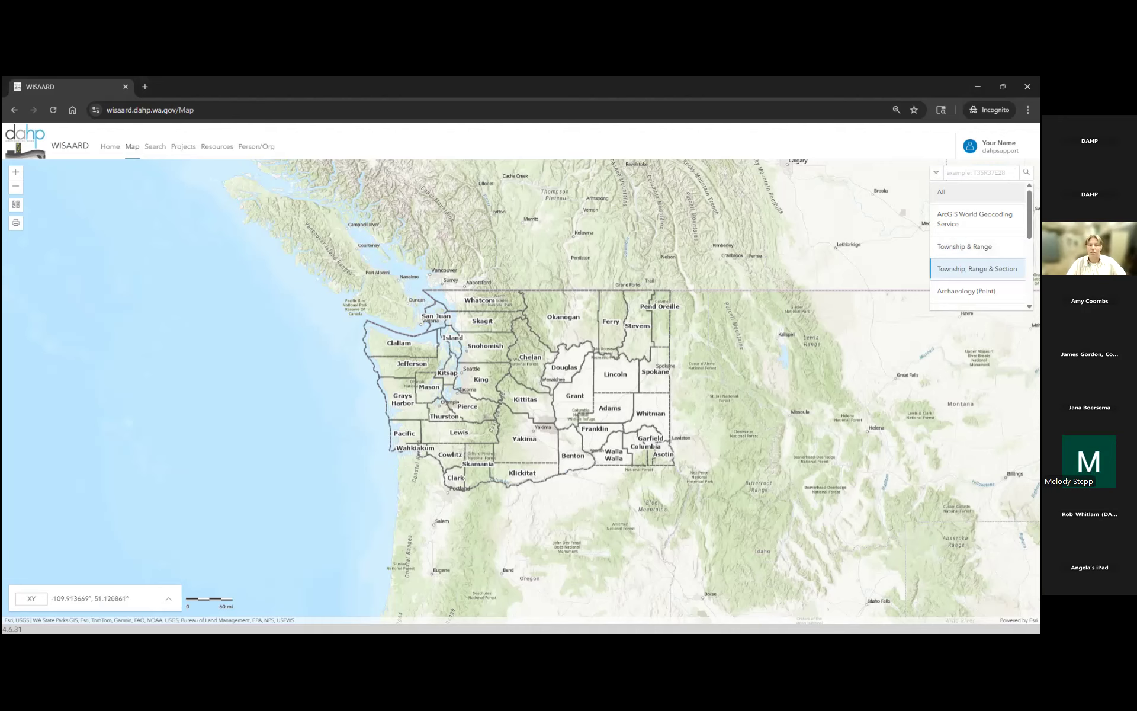
left_click(949, 190)
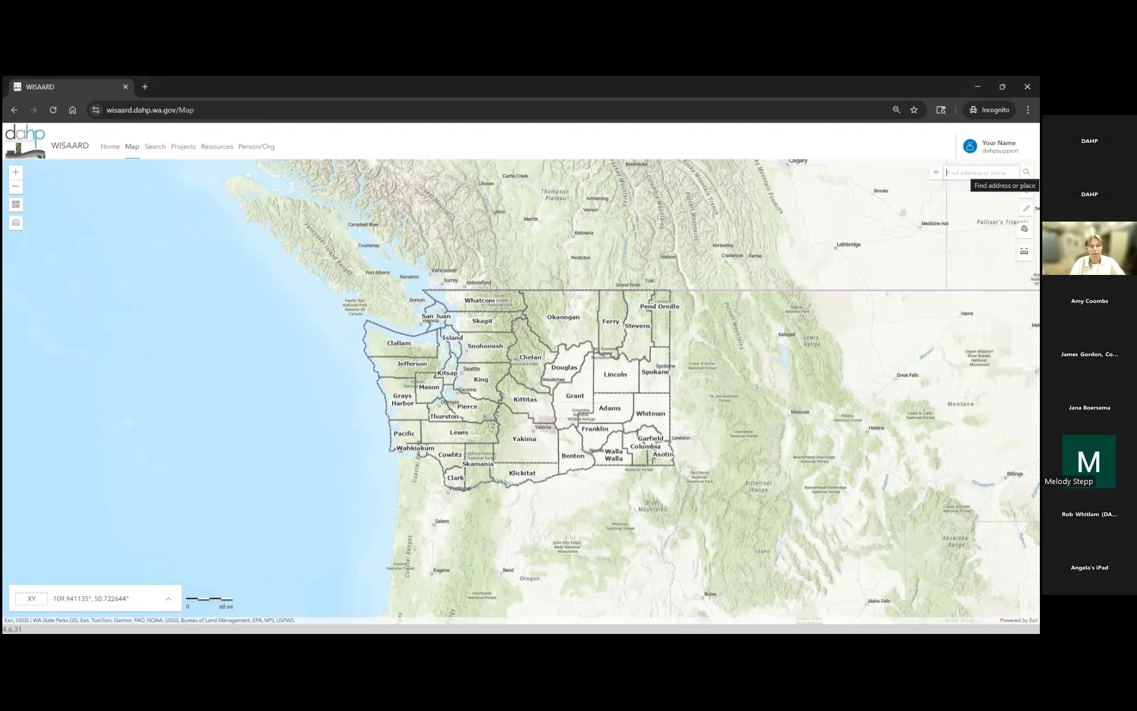
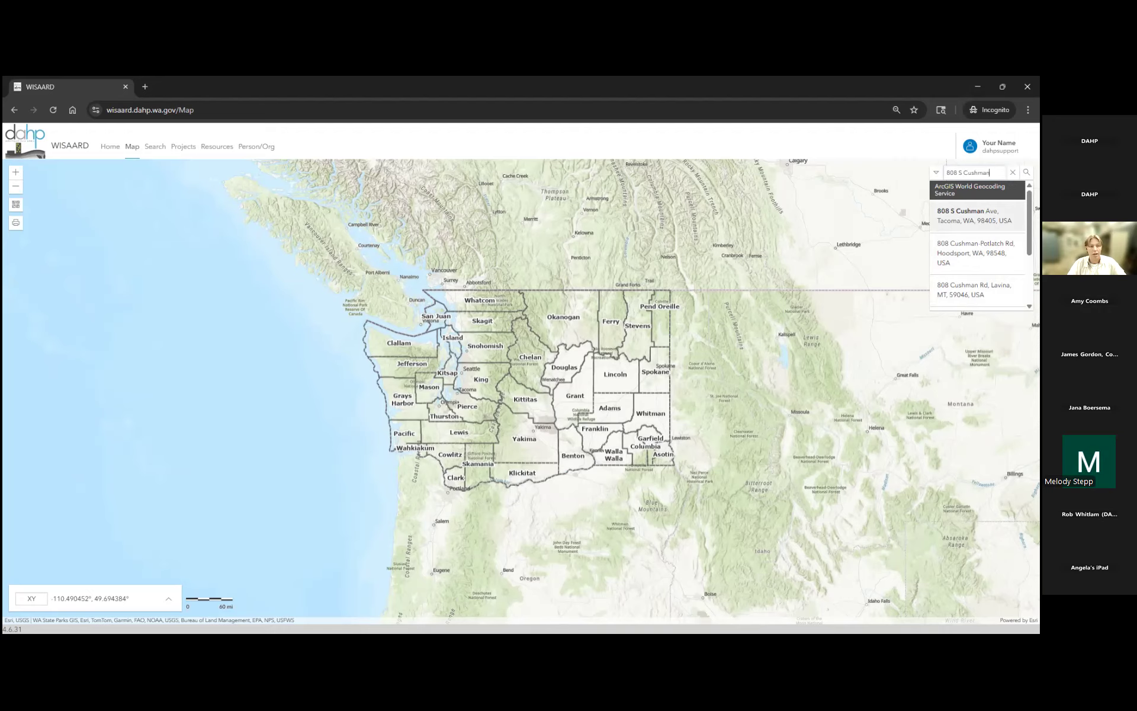
key("Return")
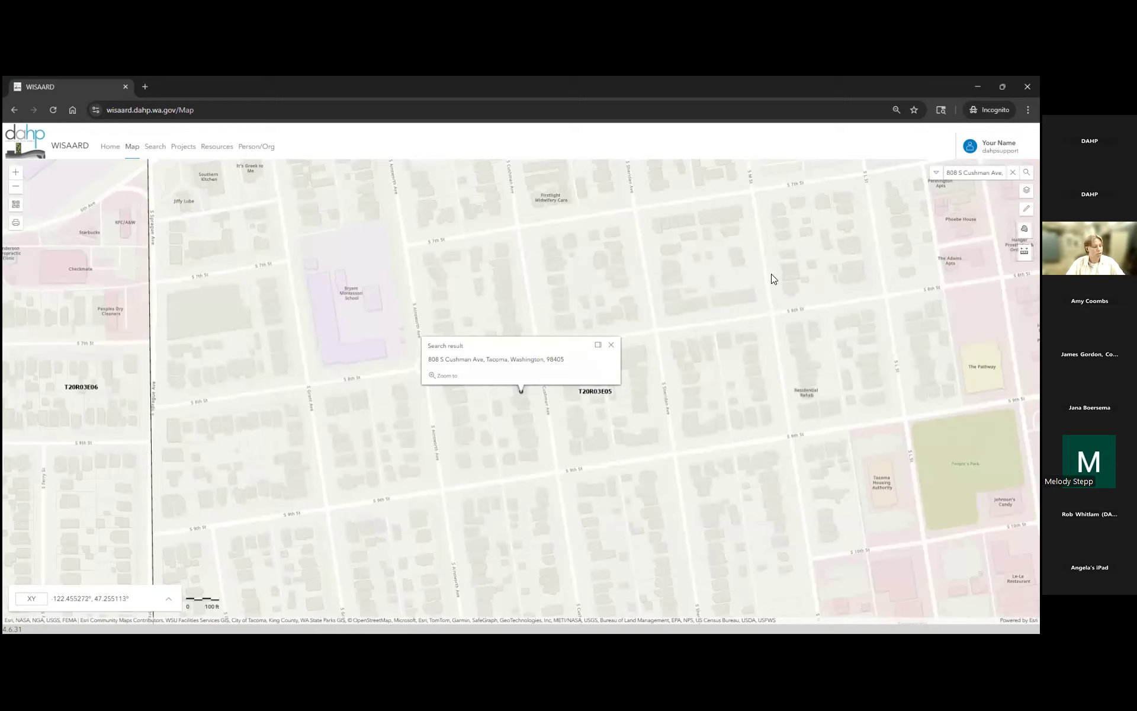
left_click(611, 348)
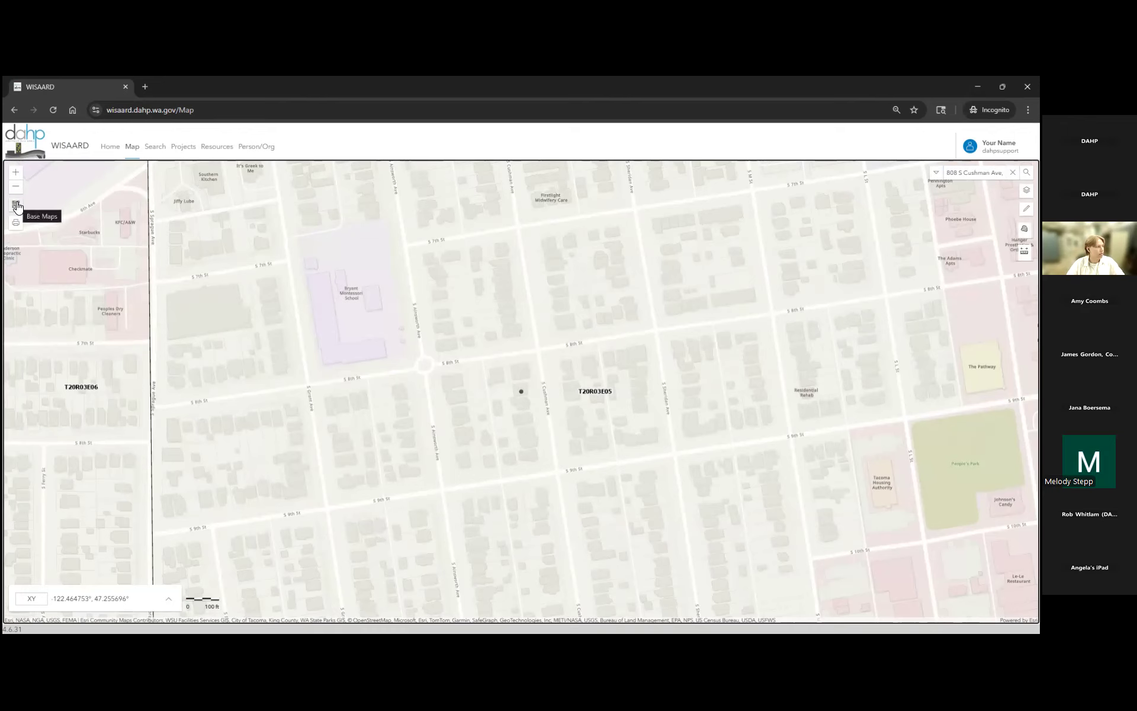
- Preview Imagery Hybrid, NAIP, USA Topo and USGS National Map basemaps, then settle on Topographic
left_click(17, 206)
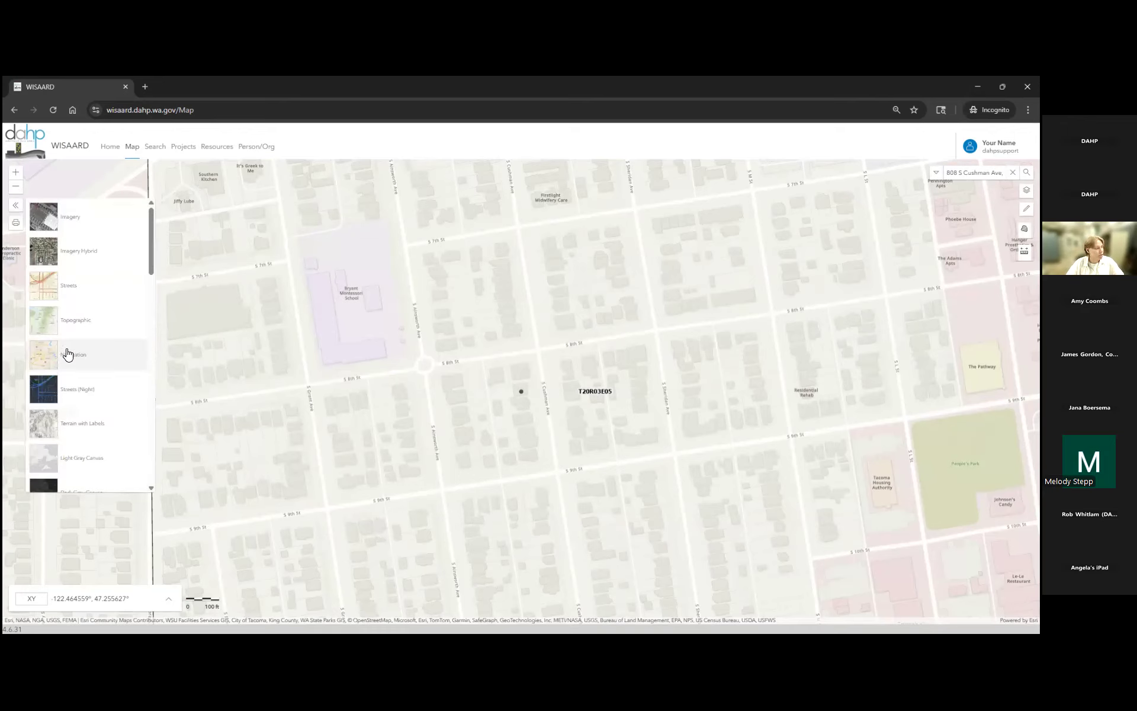
left_click(75, 254)
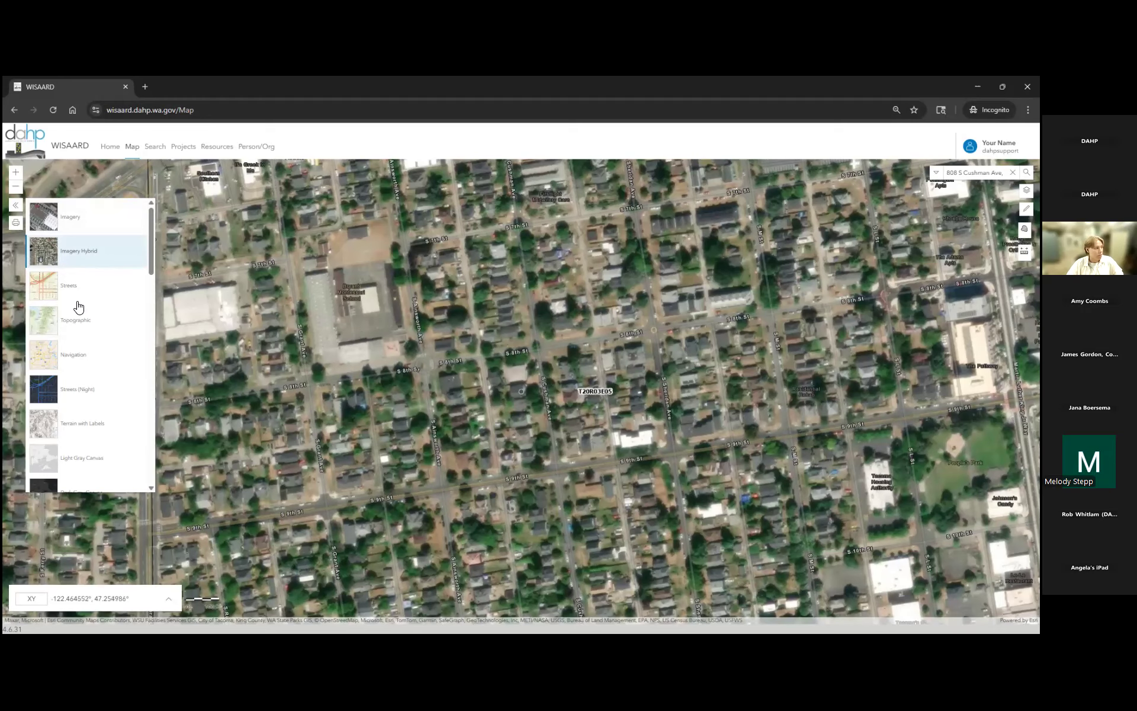
scroll(79, 306, "down", 8)
left_click(122, 240)
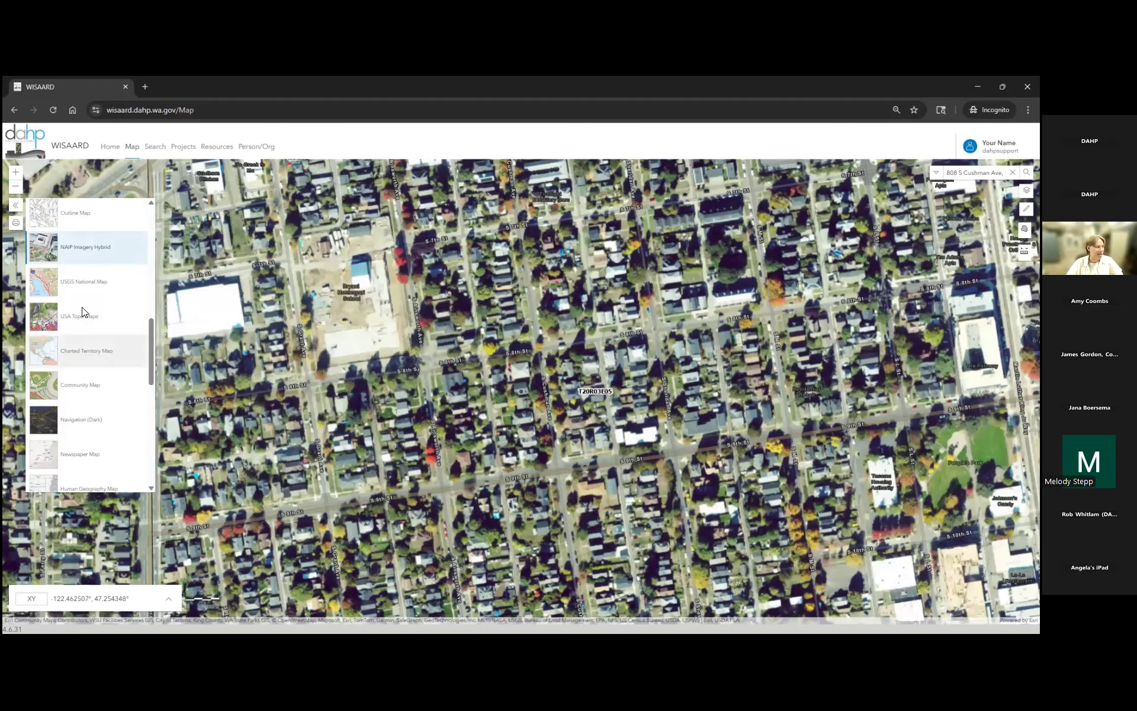
left_click(95, 317)
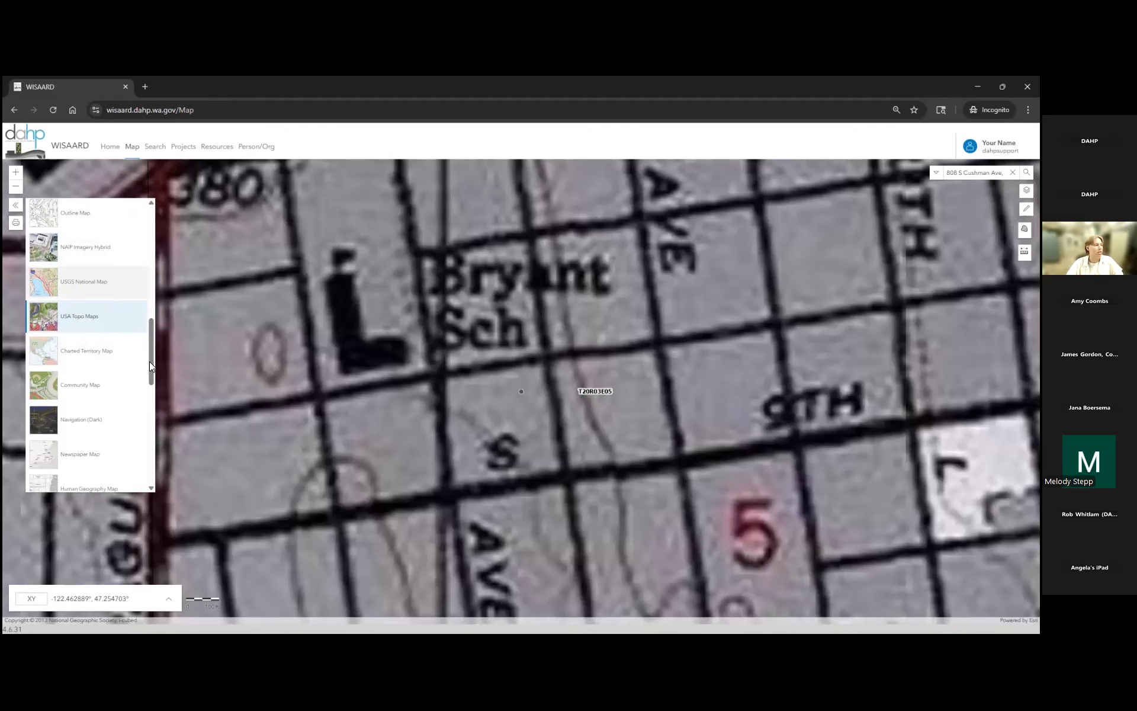
left_click(108, 287)
scroll(100, 355, "up", 10)
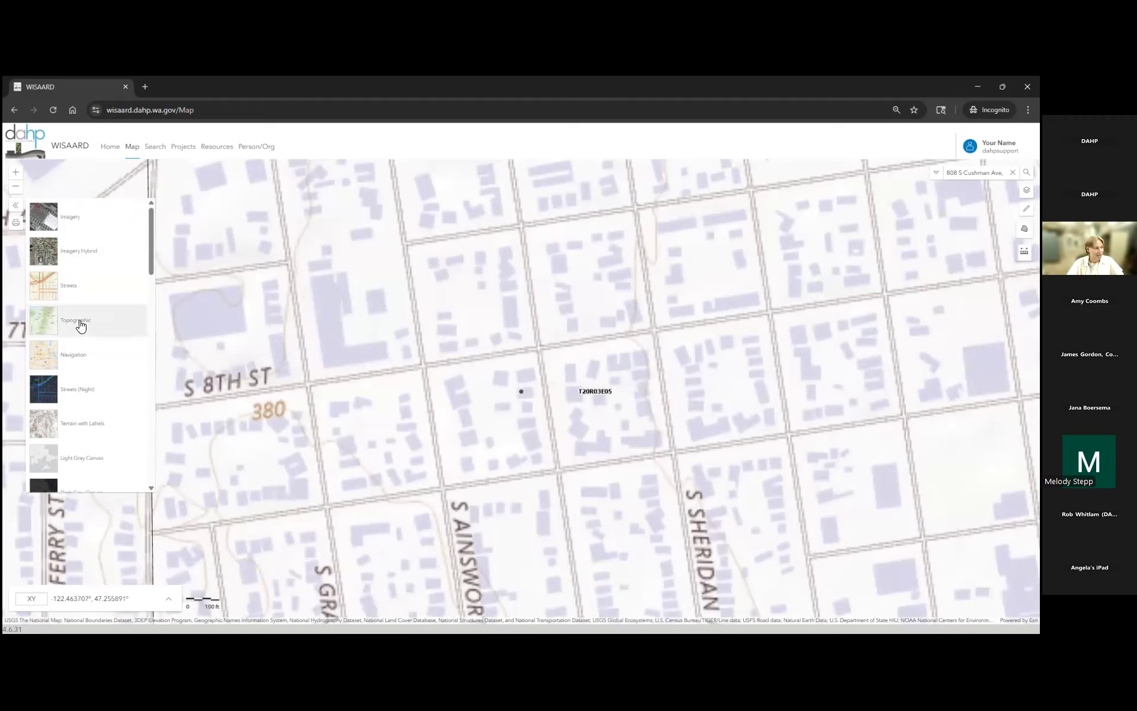
left_click(77, 330)
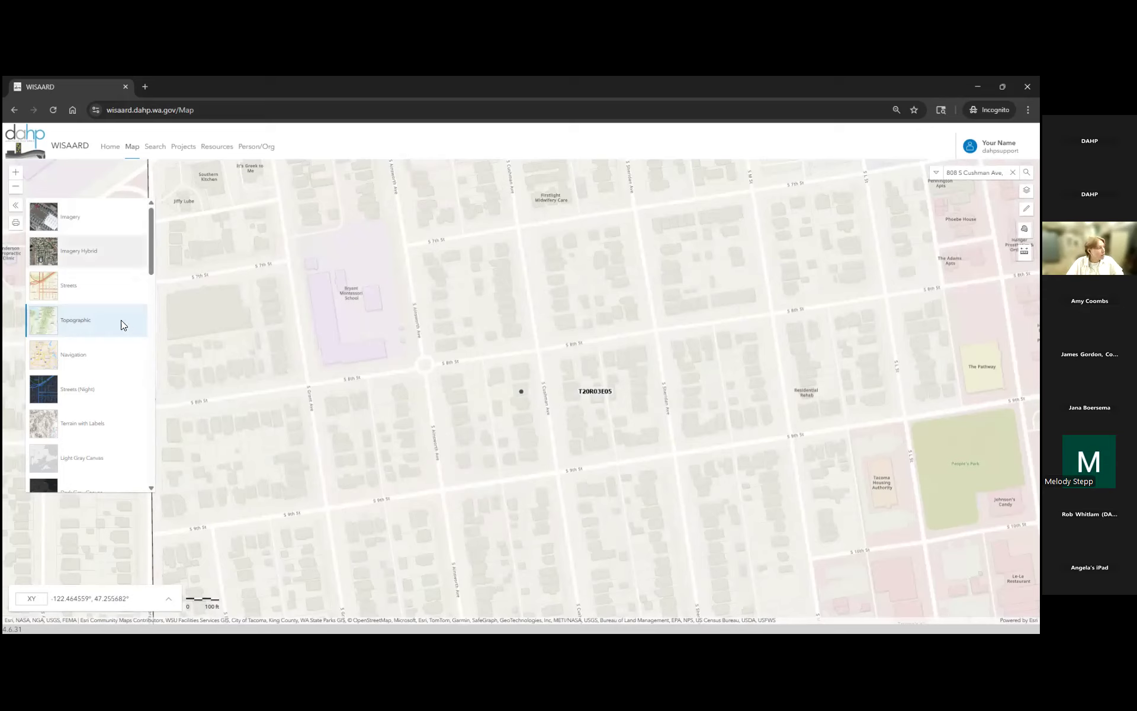
left_click(15, 206)
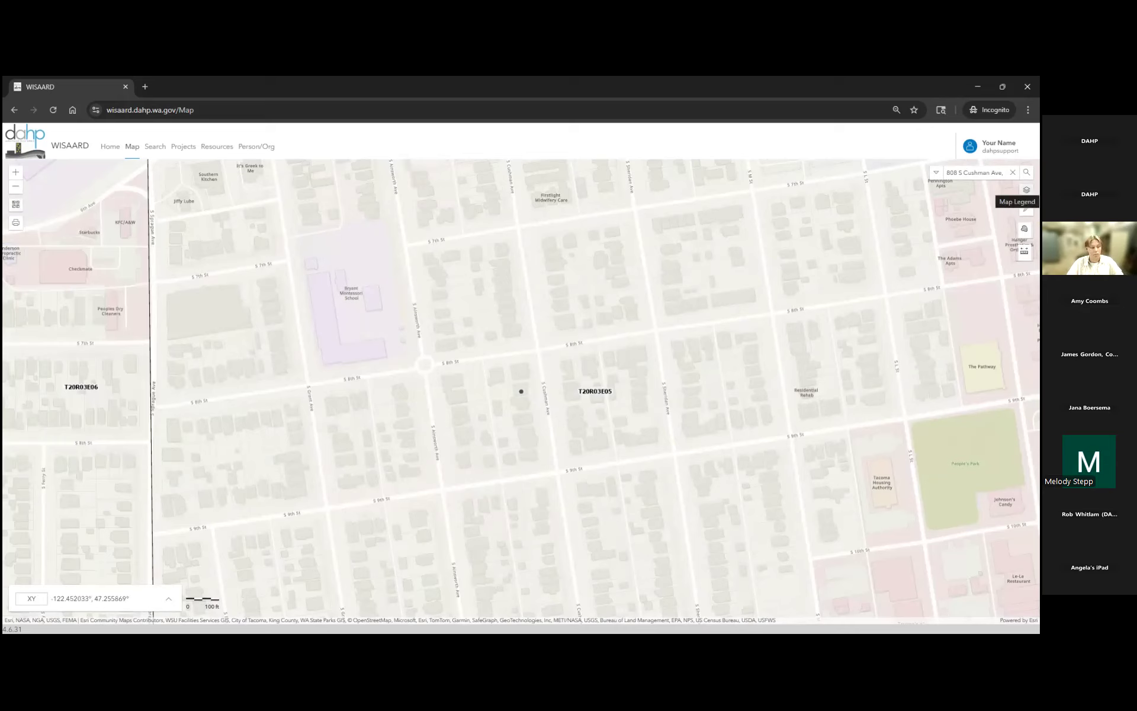
- Open the Map Legend and browse layers like Property, Register, Cemeteries and Jurisdiction
left_click(1026, 189)
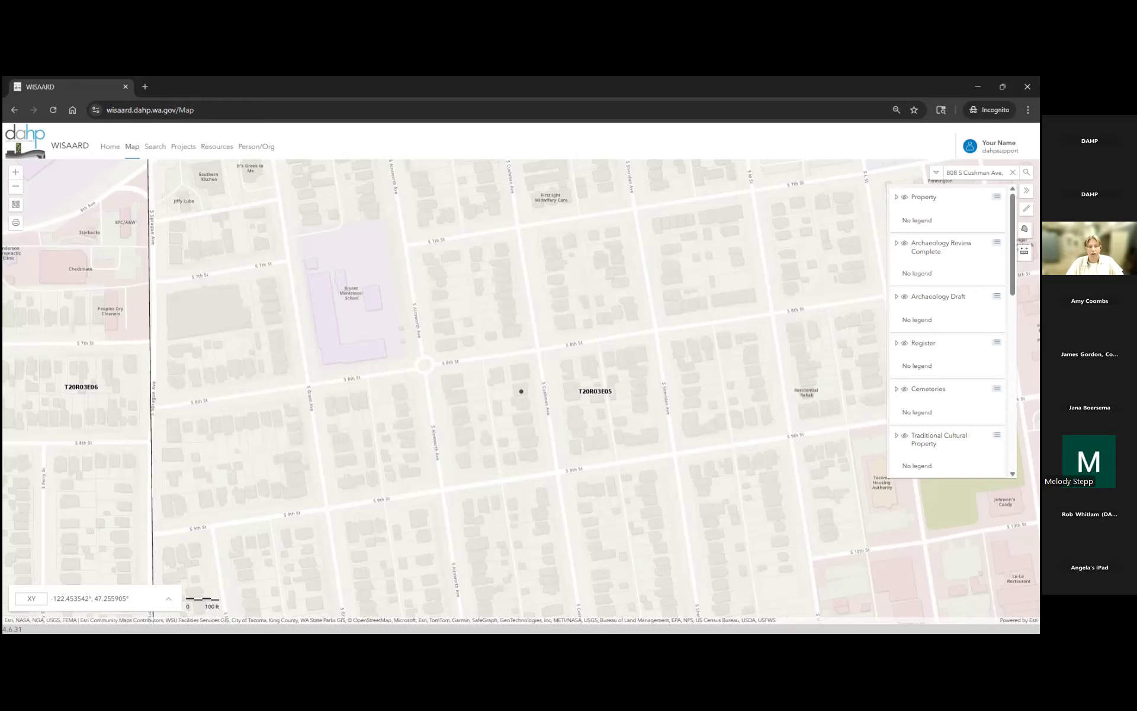
scroll(927, 382, "down", 5)
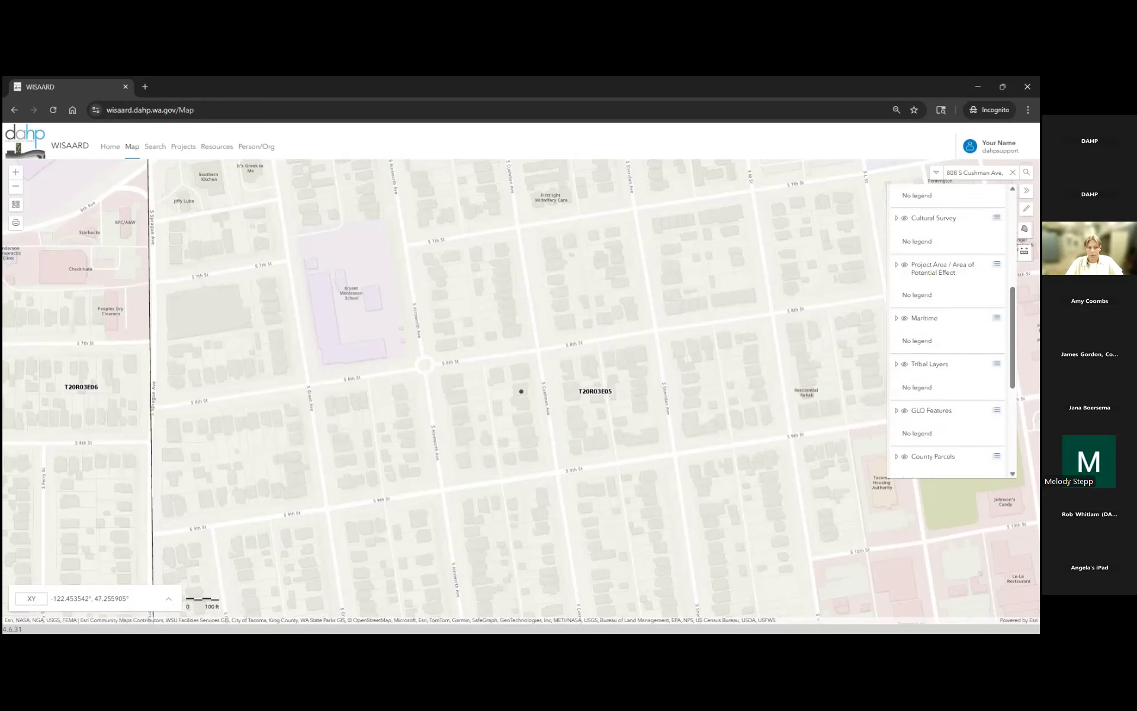
scroll(921, 424, "down", 4)
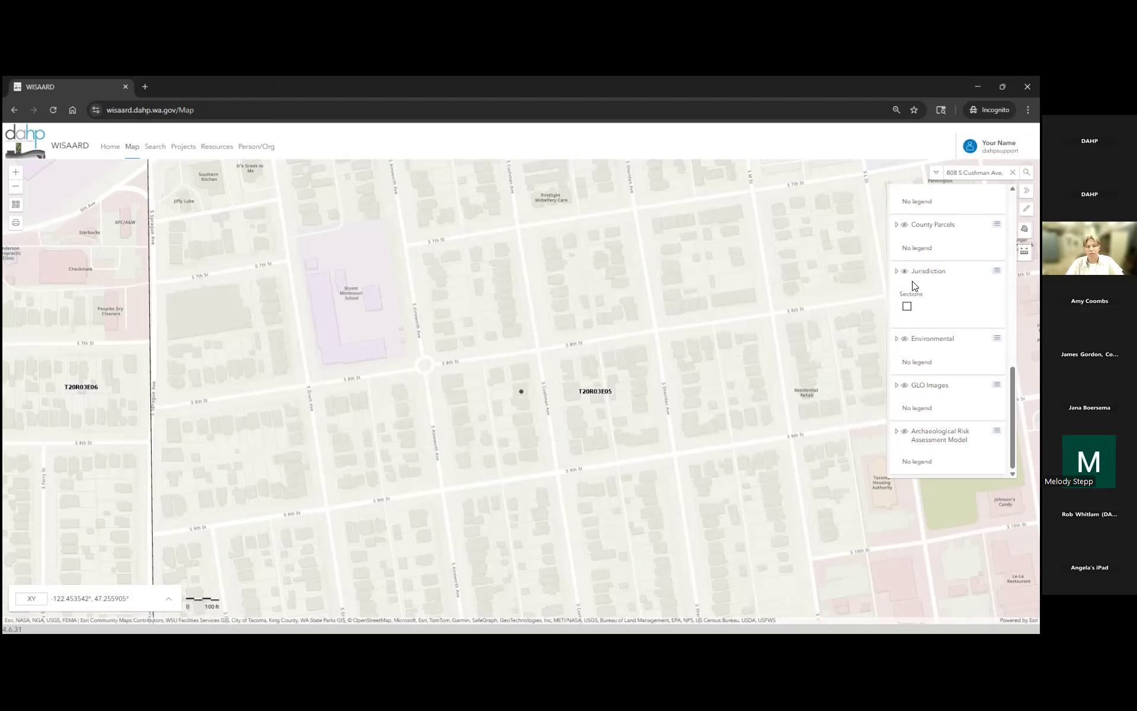
scroll(947, 332, "up", 5)
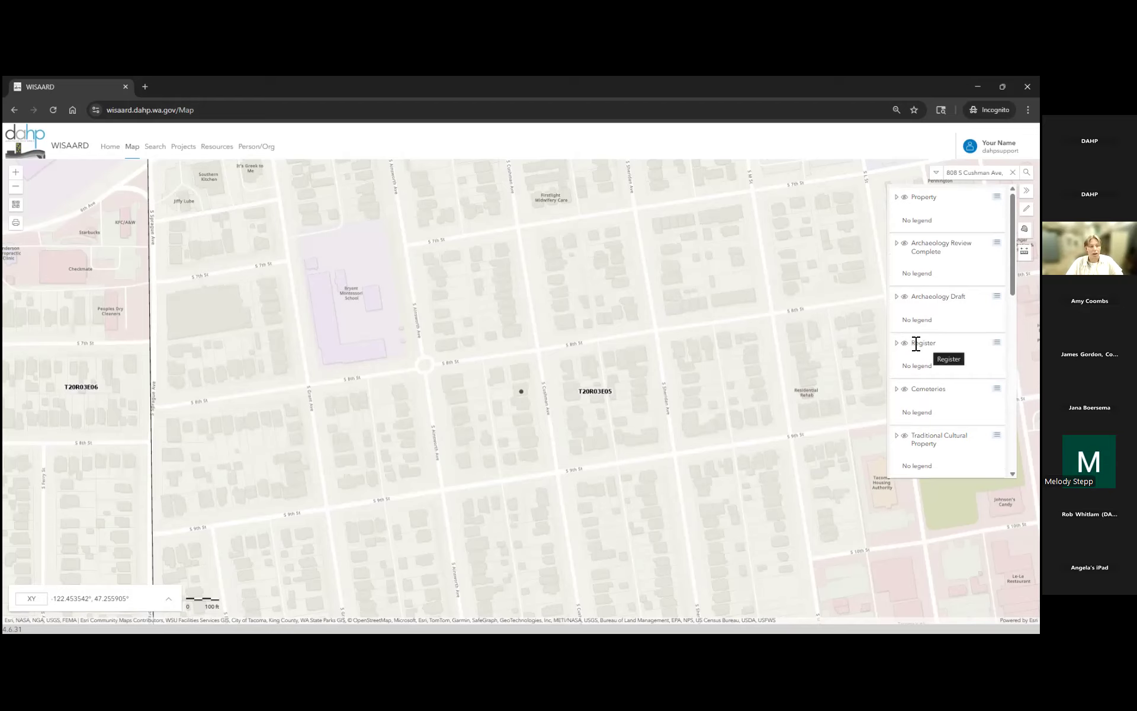
scroll(916, 344, "down", 3)
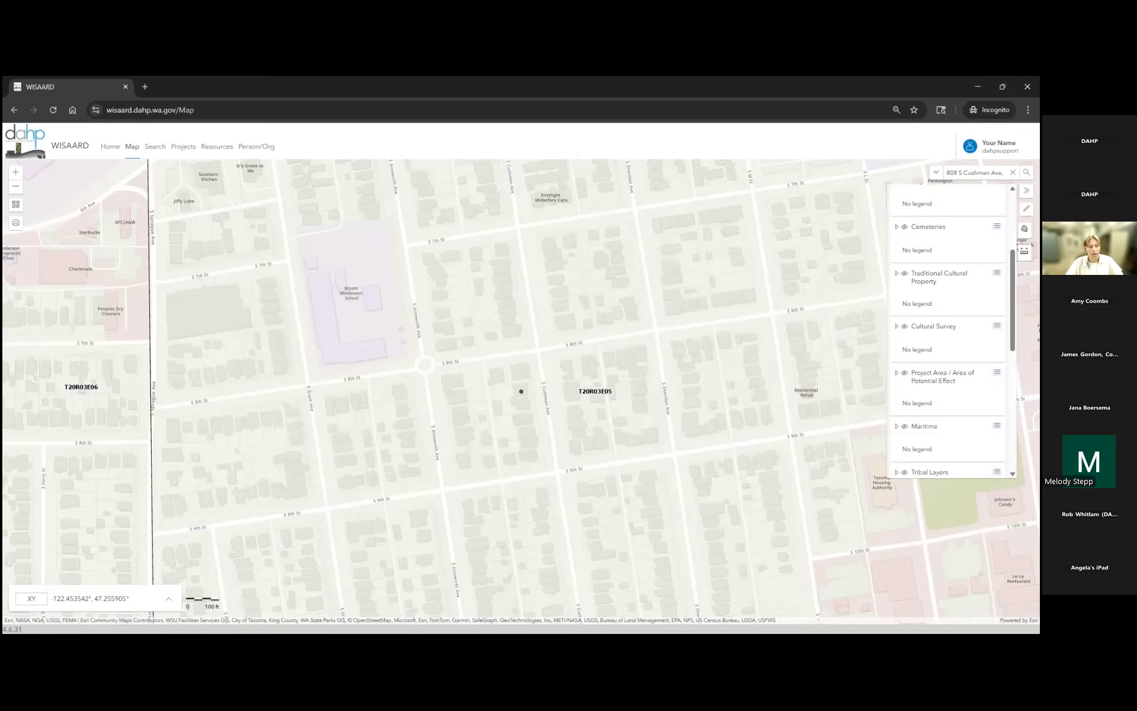
scroll(927, 306, "down", 4)
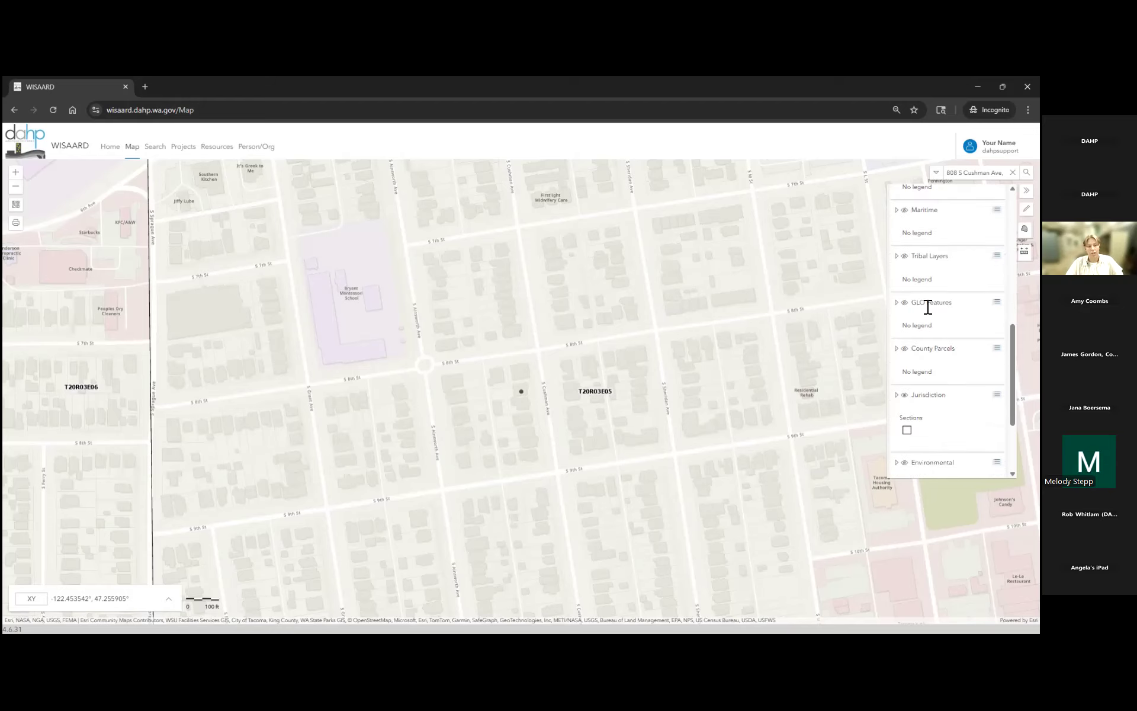
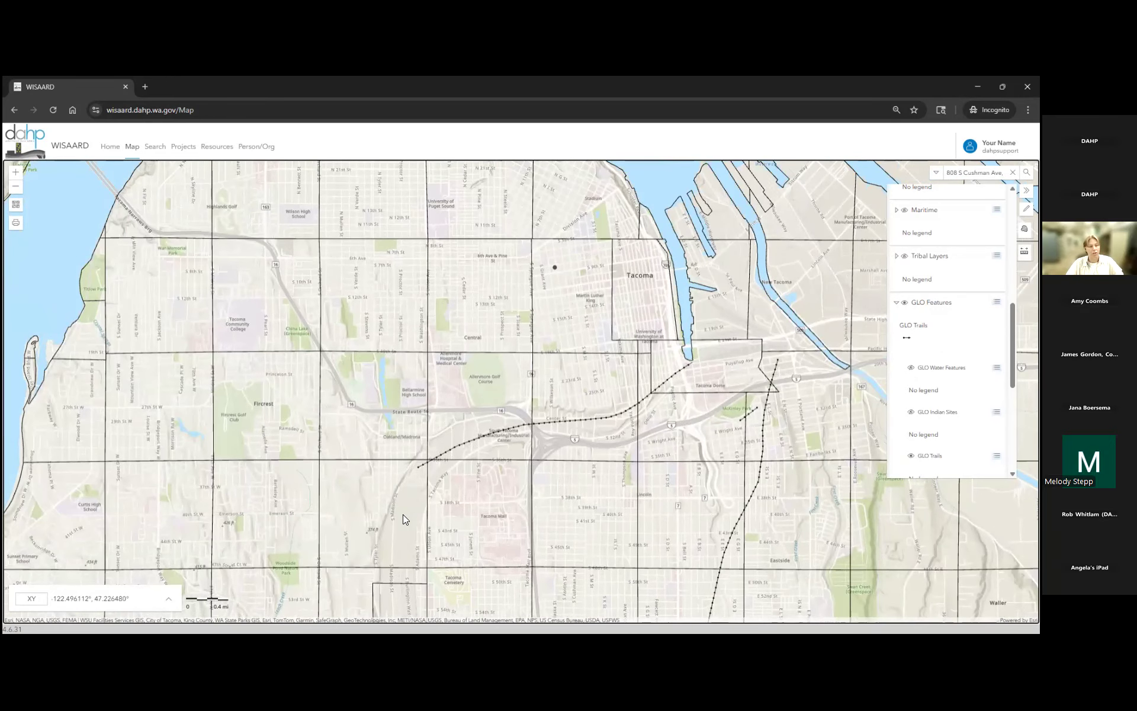
- Switch off the GLO Features layer to remove the trail lines from Tacoma
left_click(904, 302)
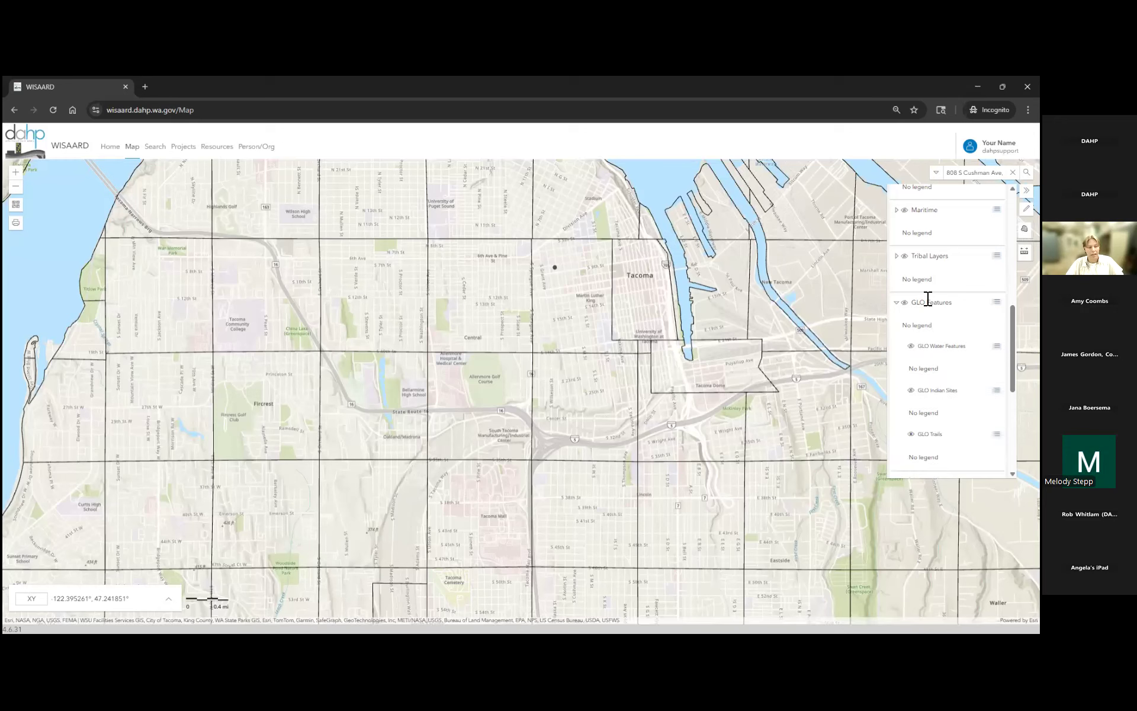
- Collapse the GLO Features group to reveal County Parcels, Jurisdiction and Environmental below
left_click(897, 303)
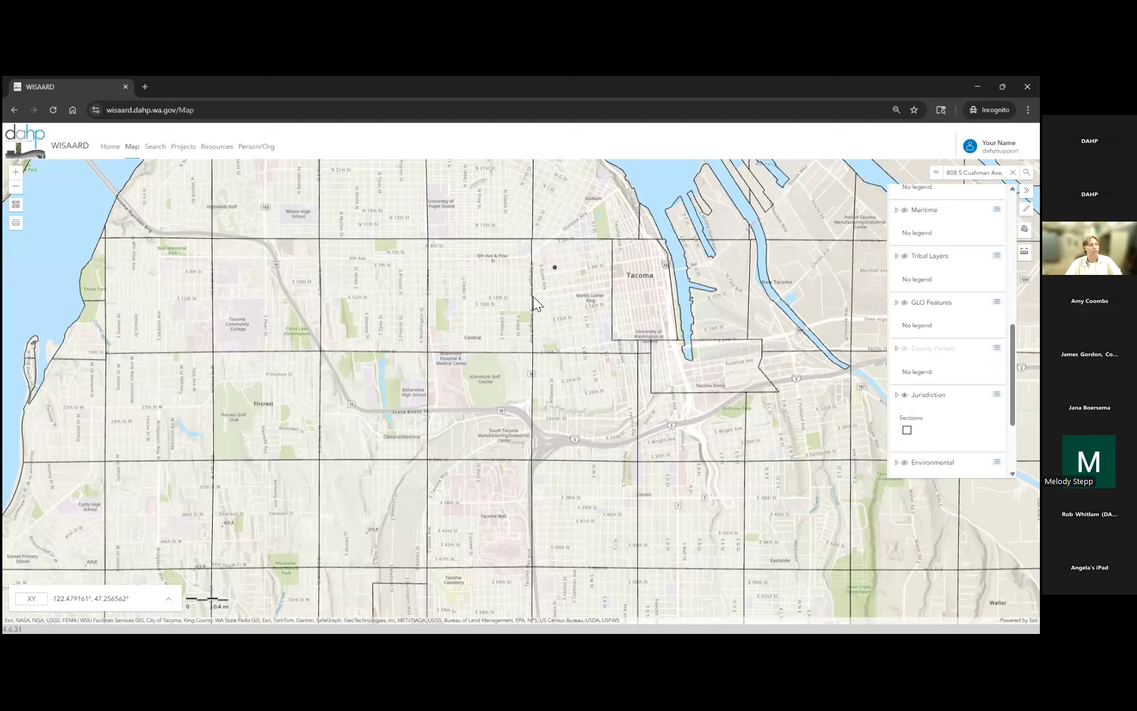
- Expand Jurisdiction, then Railroads to show Rail - Active and Rail - Abandoned sublayers
left_click(897, 395)
scroll(948, 355, "down", 3)
scroll(950, 332, "down", 1)
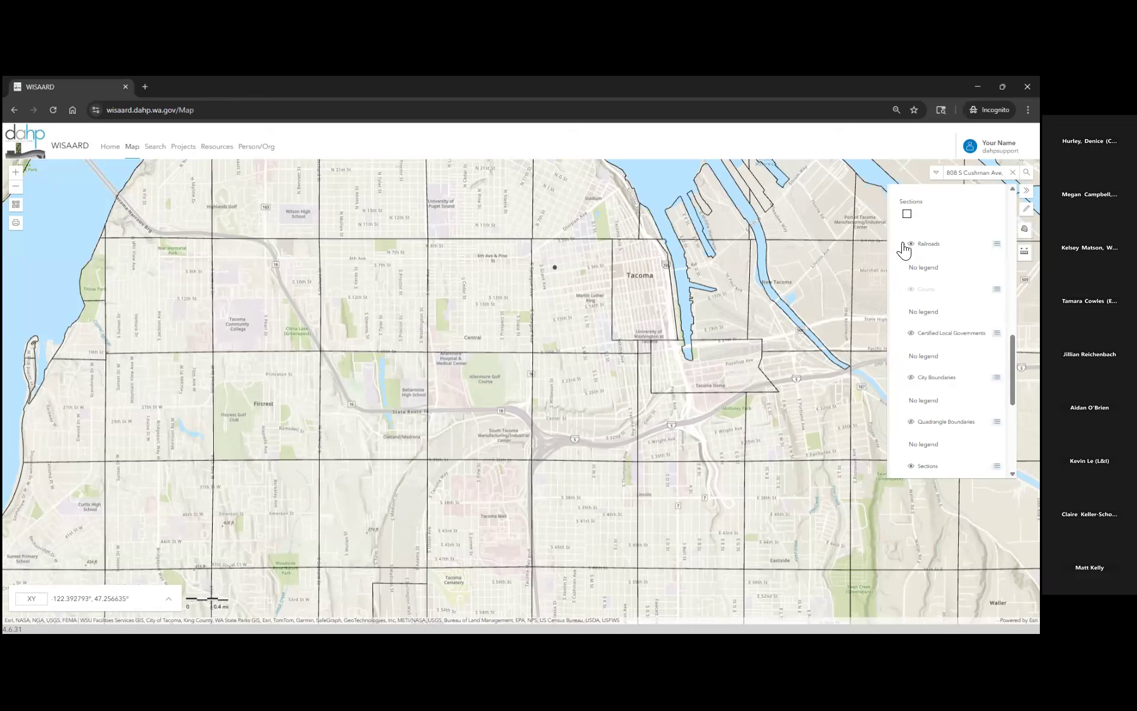
left_click(902, 243)
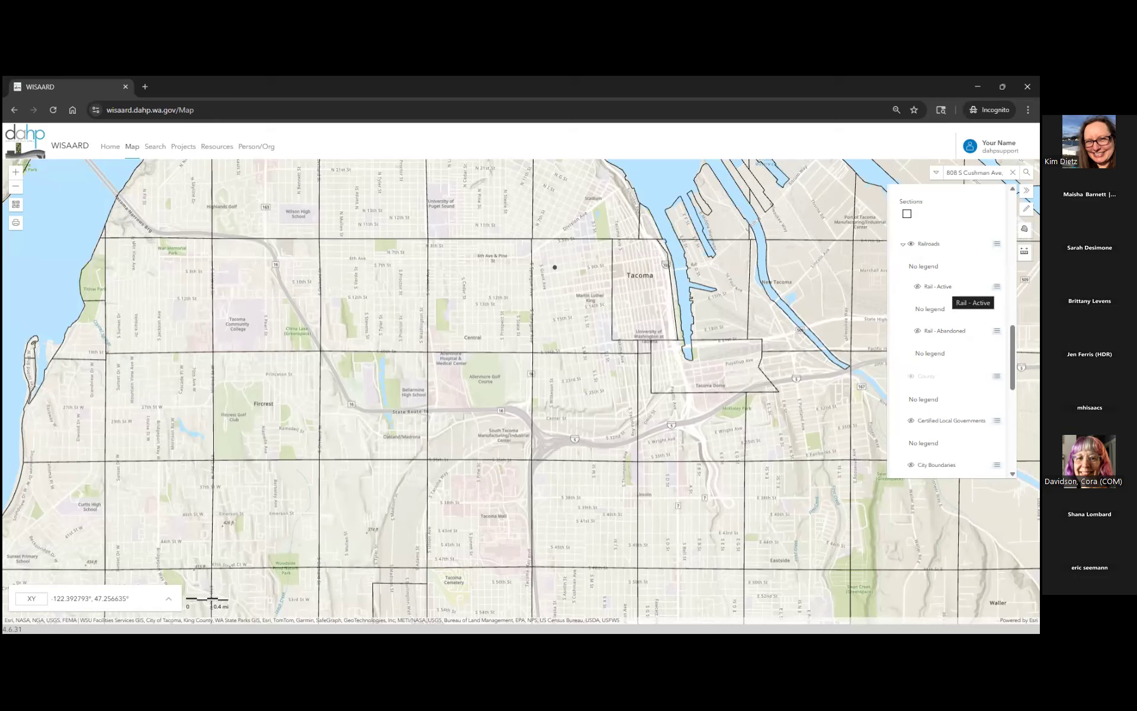
- Turn on Rail - Active, inspect port rail lines, then switch off the Railroads layer
left_click(918, 287)
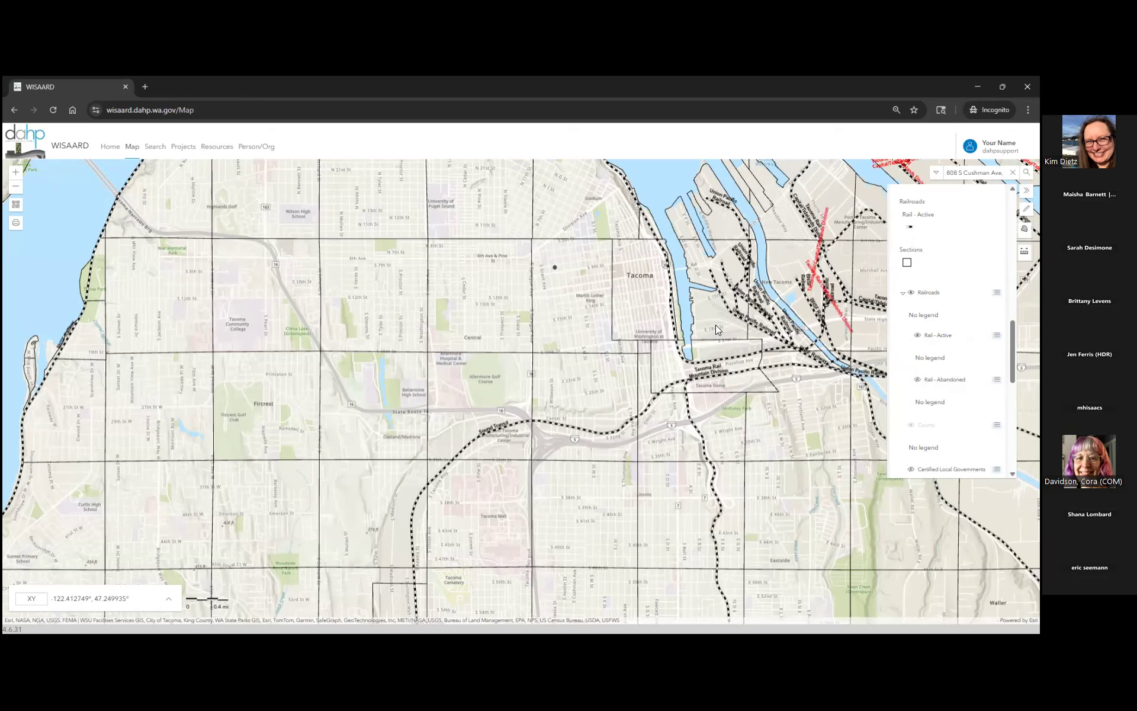
left_click_drag(712, 329, 671, 443)
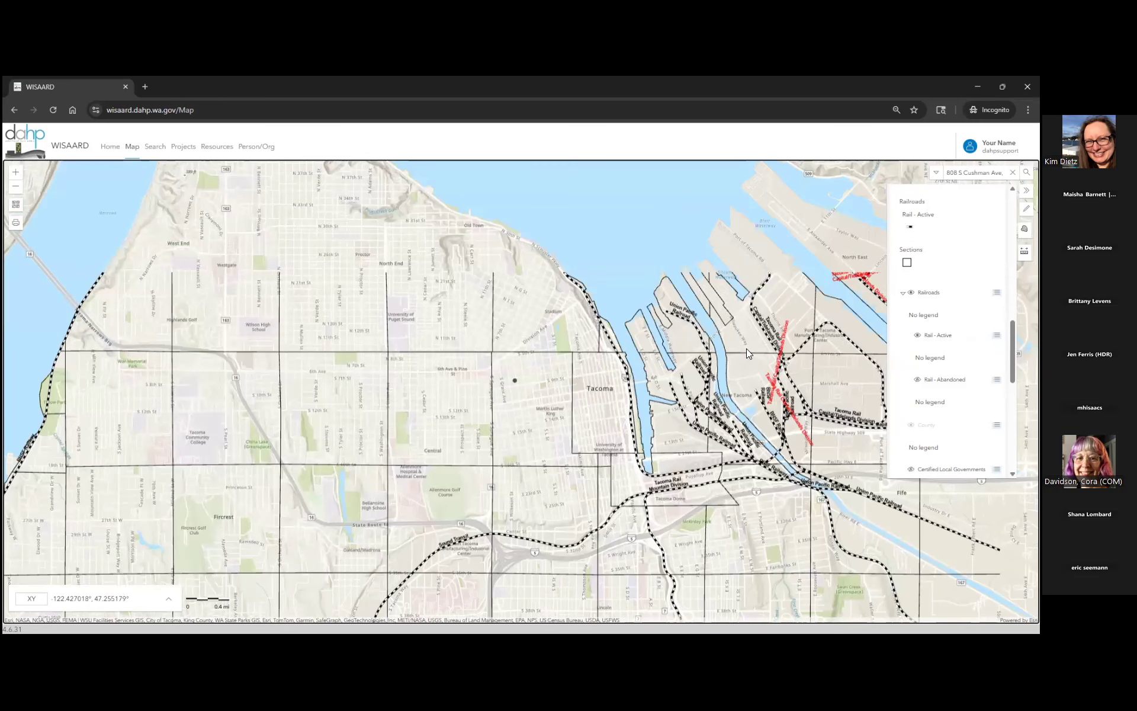
left_click_drag(855, 395, 728, 342)
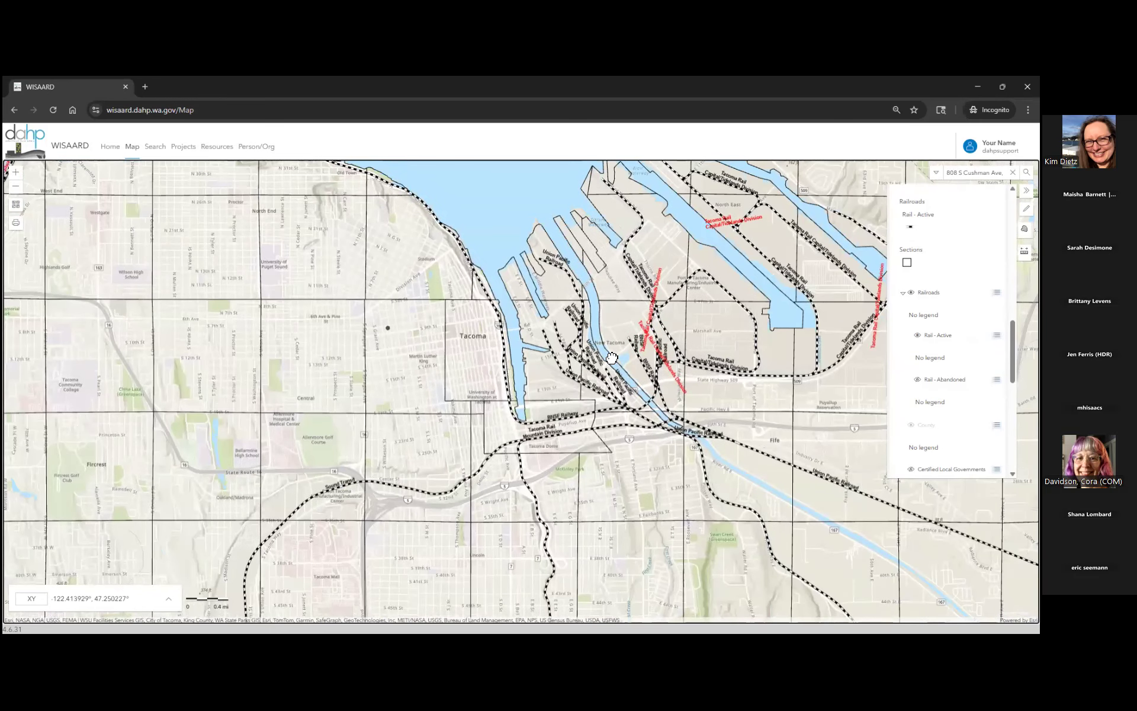
scroll(612, 358, "down", 2)
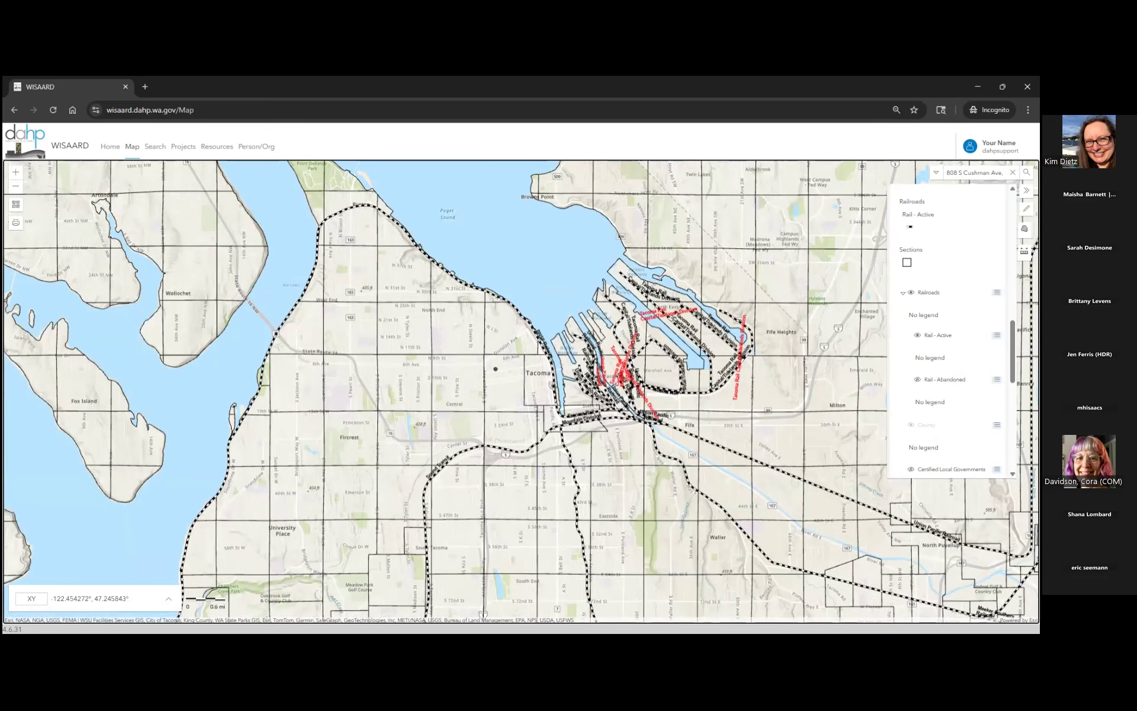
scroll(500, 396, "up", 2)
left_click(911, 290)
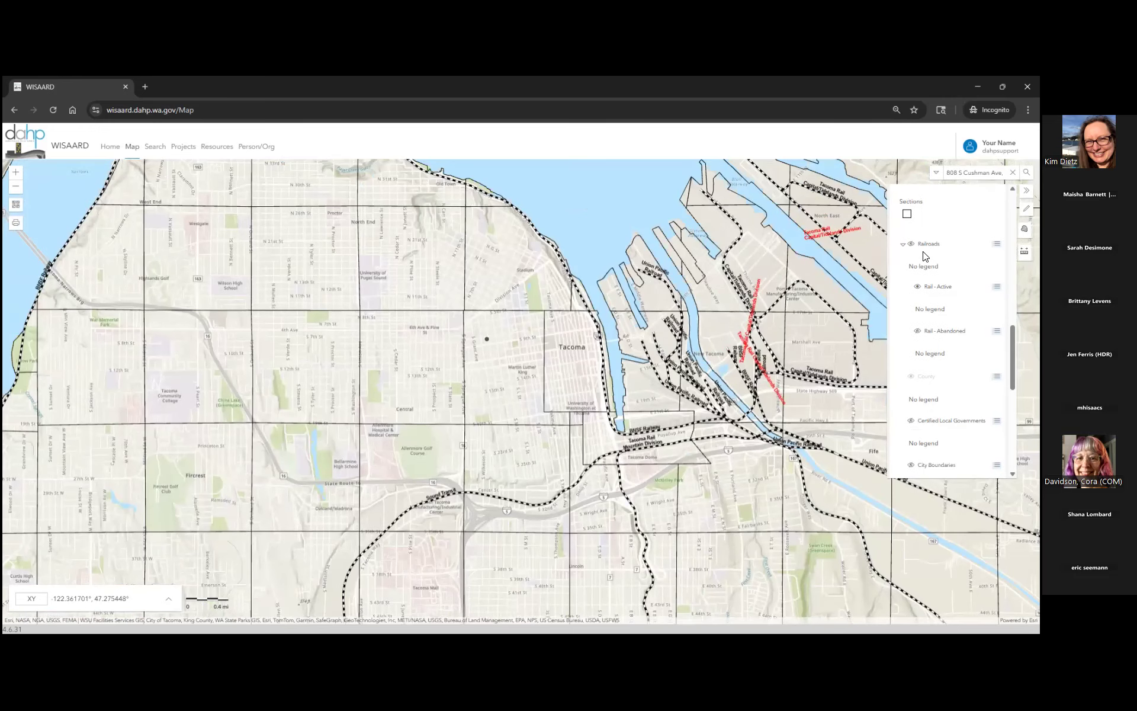
scroll(915, 285, "down", 3)
scroll(918, 280, "down", 5)
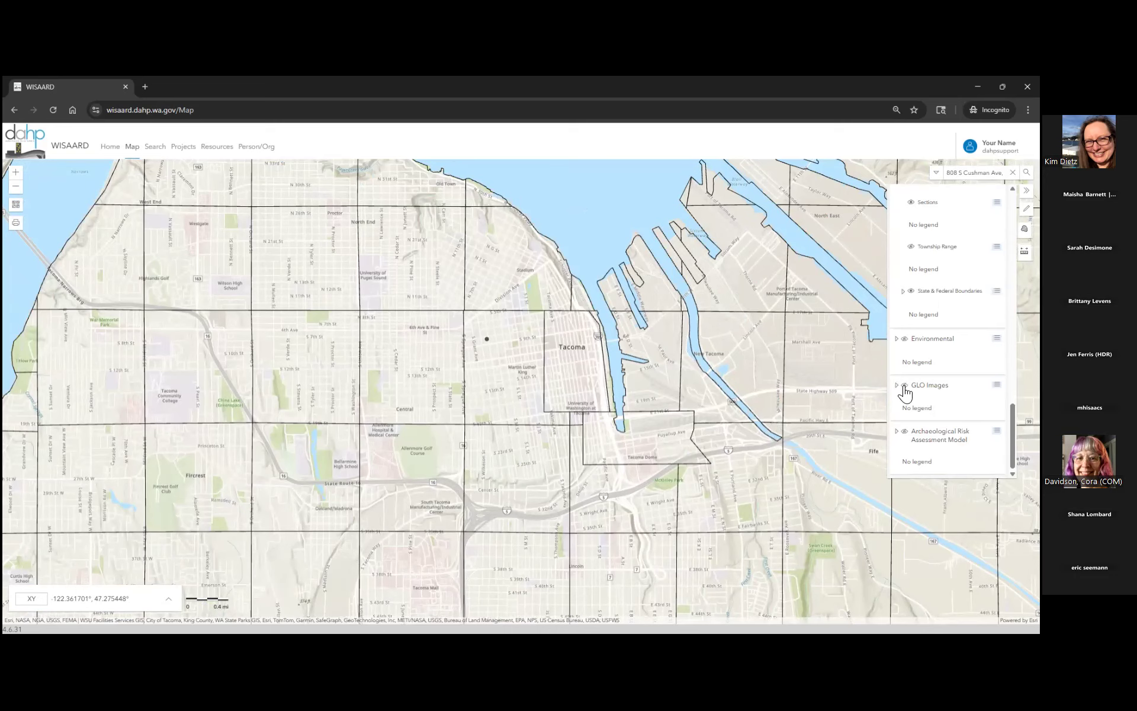
- Pan west and zoom out to show Fox Island and the Gig Harbor peninsula
left_click_drag(455, 377, 607, 425)
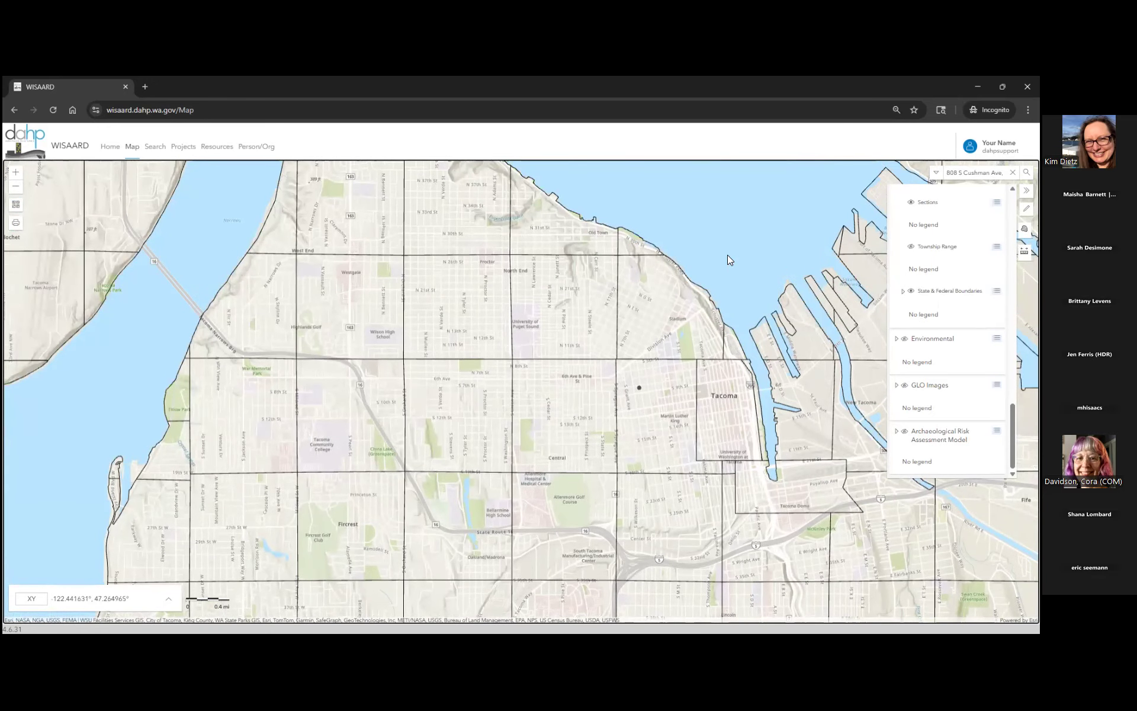
scroll(582, 322, "down", 1)
scroll(649, 414, "down", 2)
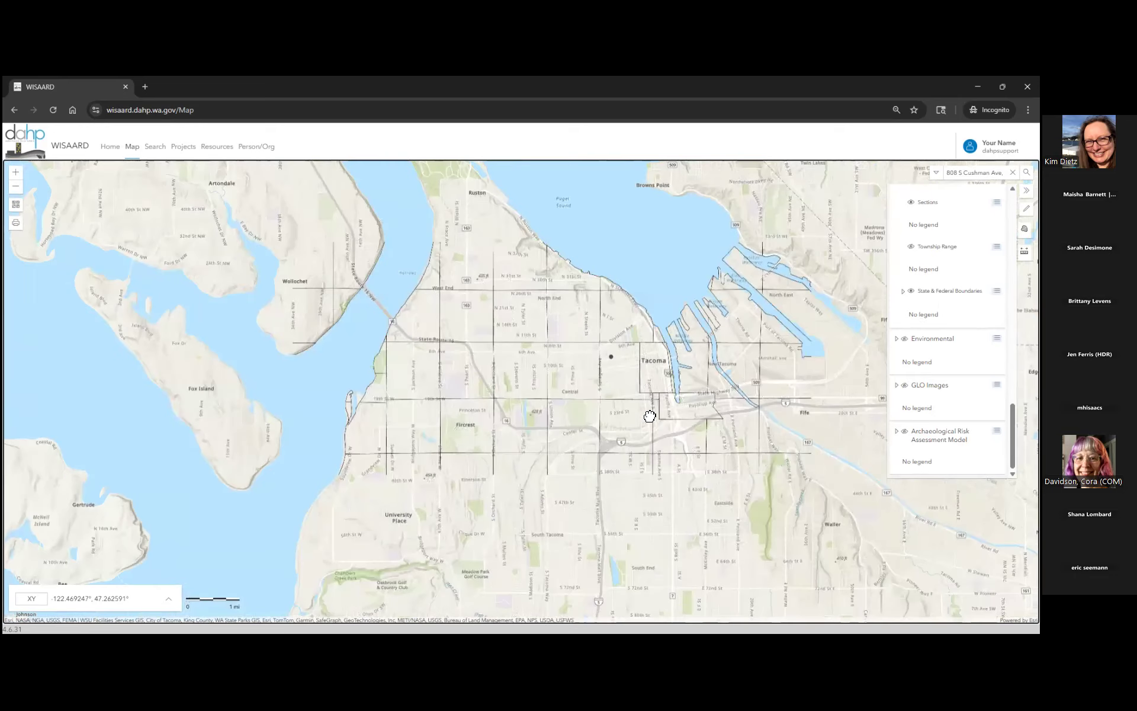
scroll(948, 332, "up", 5)
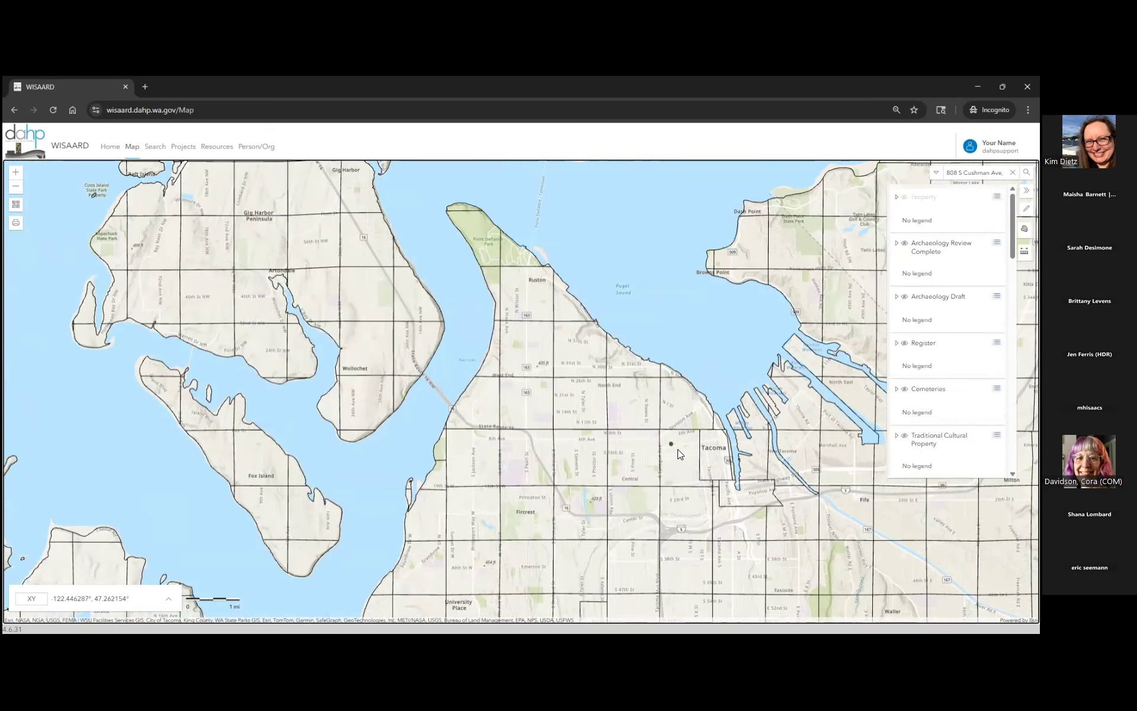
- Recentre on downtown Tacoma and zoom in until township labels like T20R03E05 appear
left_click_drag(657, 414, 648, 391)
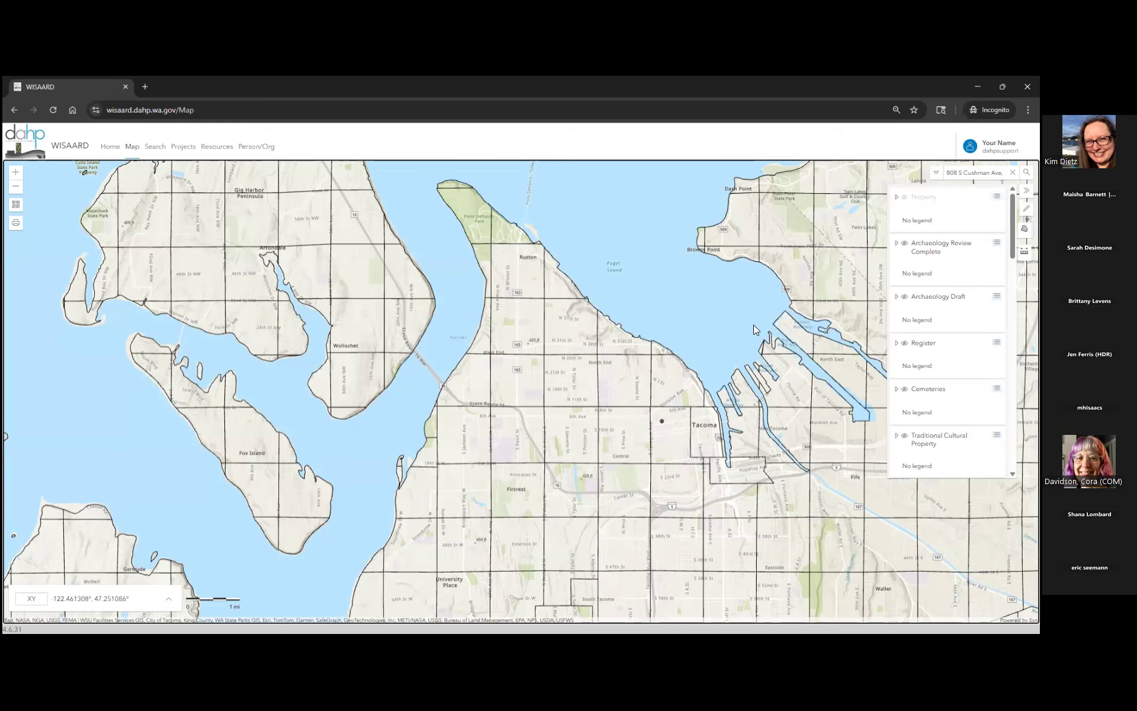
scroll(671, 439, "up", 1)
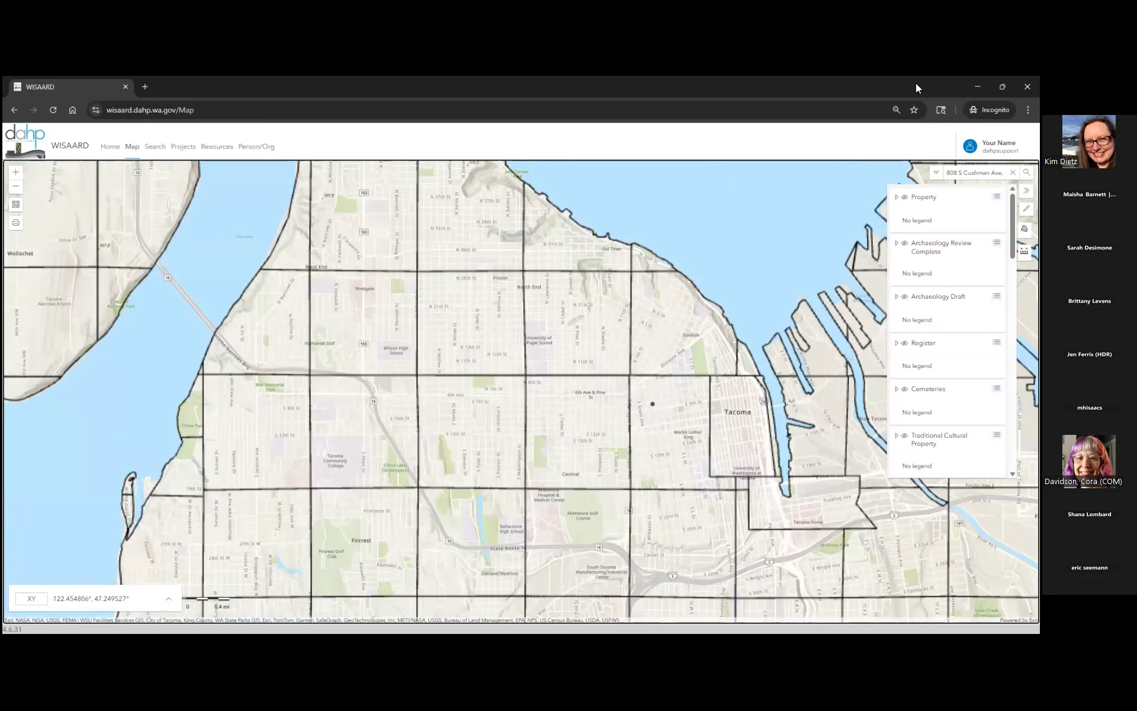
scroll(671, 437, "up", 1)
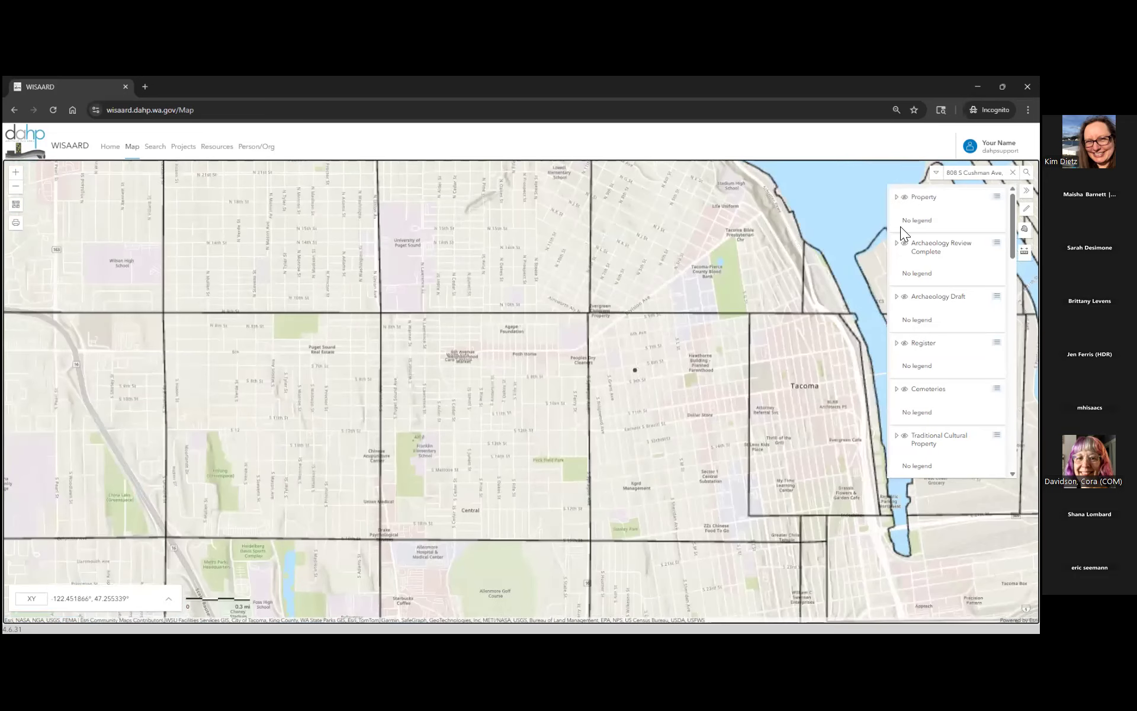
- Expand the Property legend and zoom to about 100 ft scale to show numbered property points
left_click(899, 197)
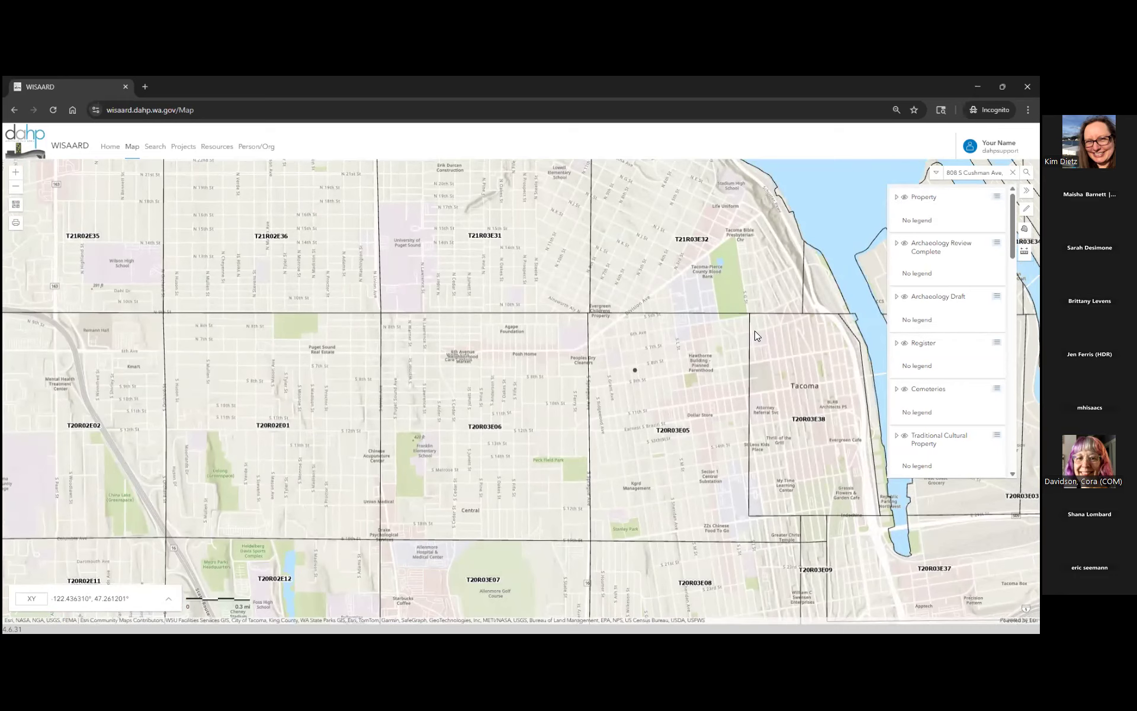
scroll(676, 368, "up", 2)
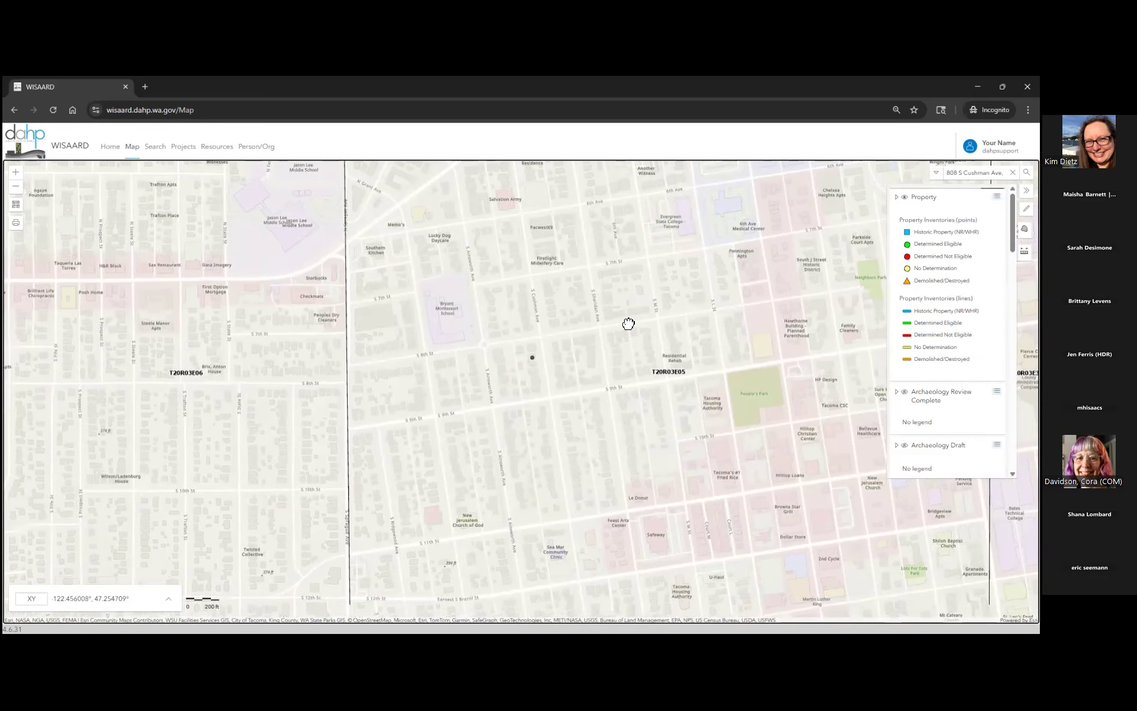
scroll(628, 322, "up", 1)
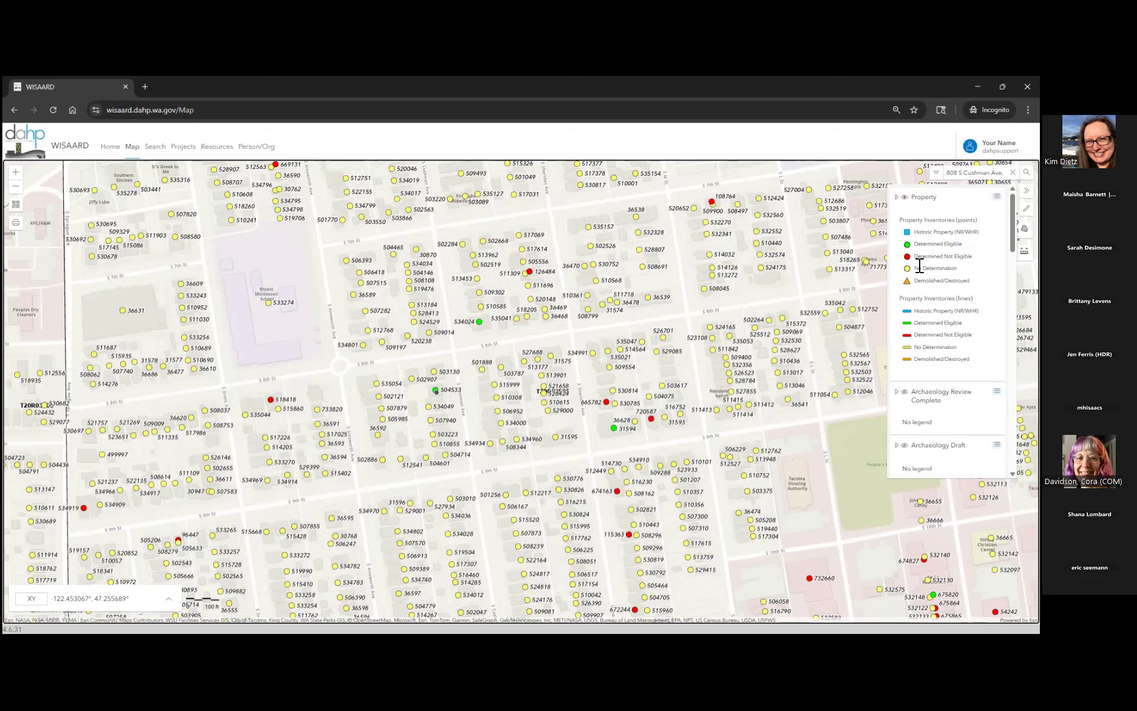
left_click_drag(914, 269, 956, 268)
left_click(960, 269)
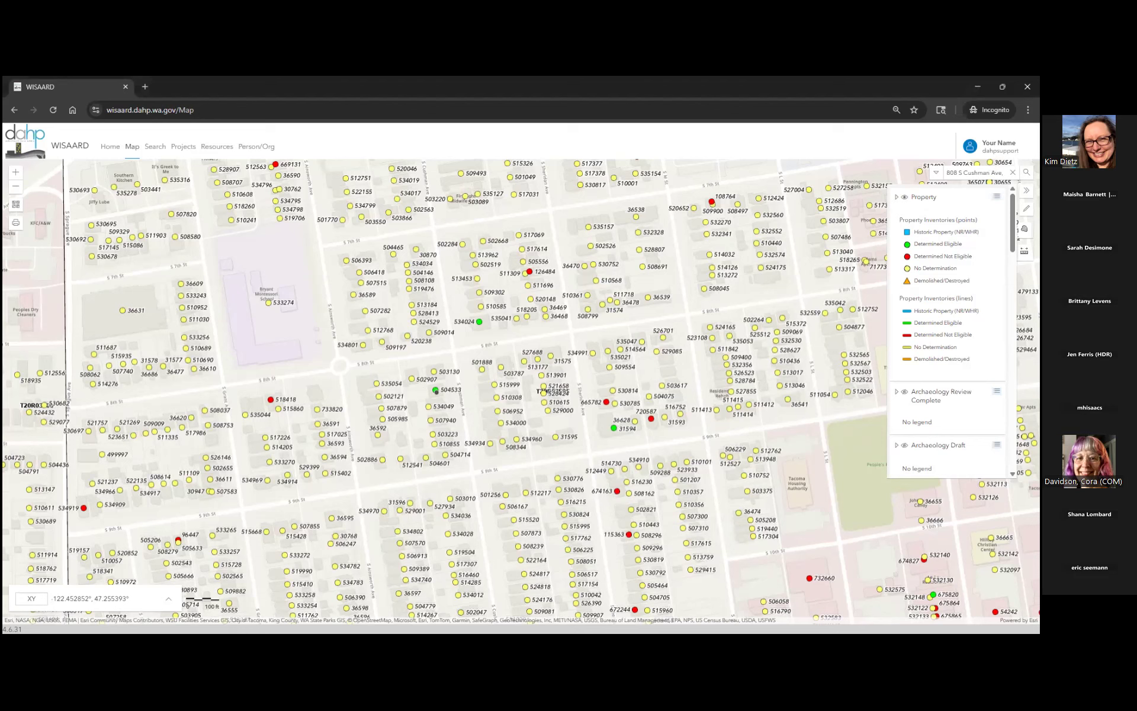
- Pan the map to the Division Ave / N 3rd St area dense with historic property points
left_click_drag(679, 239, 584, 481)
left_click_drag(688, 289, 553, 553)
left_click_drag(604, 479, 660, 594)
left_click_drag(569, 282, 589, 434)
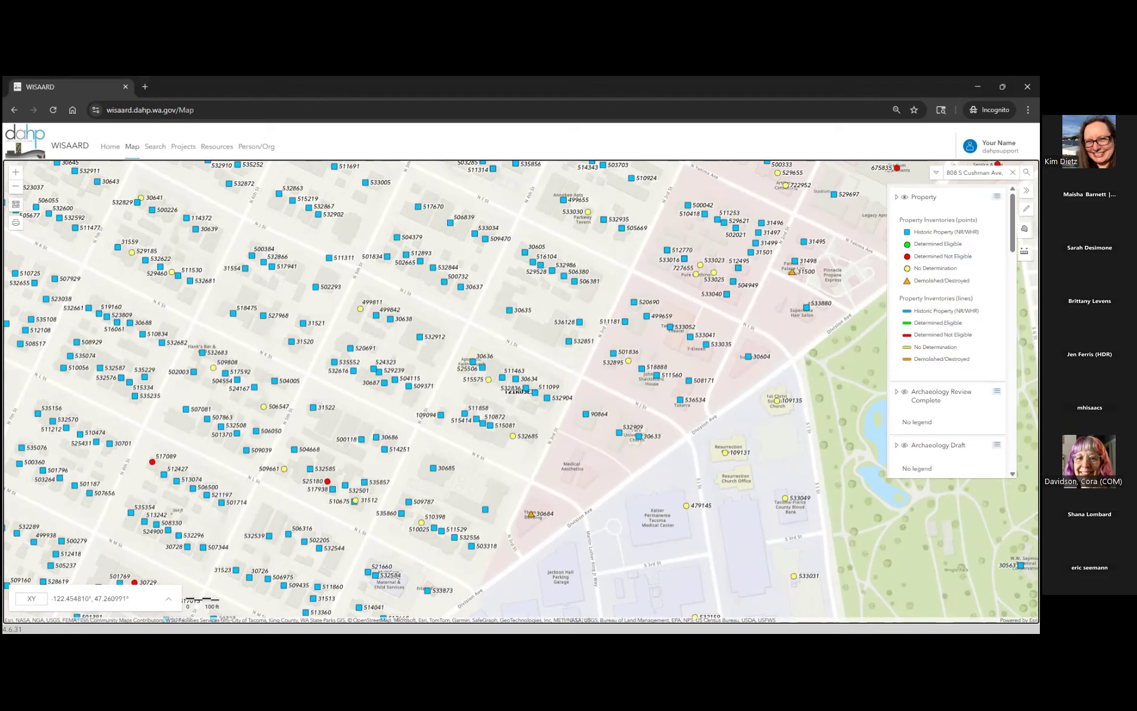
- Switch on the Register layer to show hatched historic districts, then zoom out
scroll(947, 332, "down", 3)
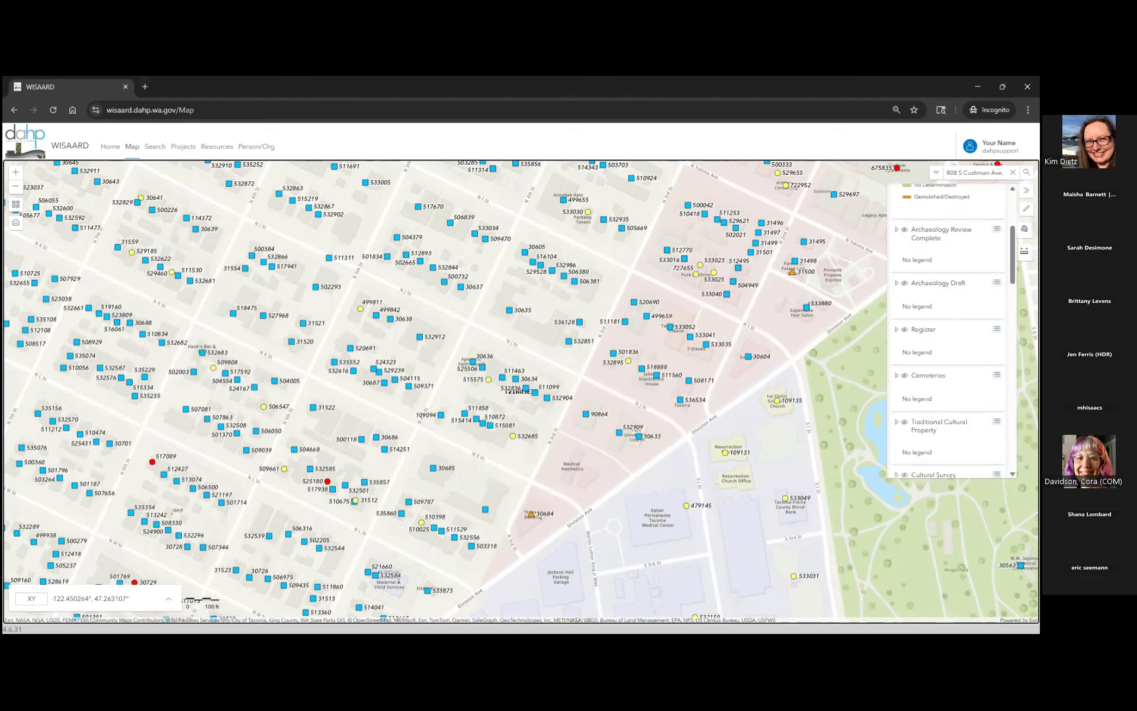
scroll(948, 332, "down", 1)
left_click(905, 276)
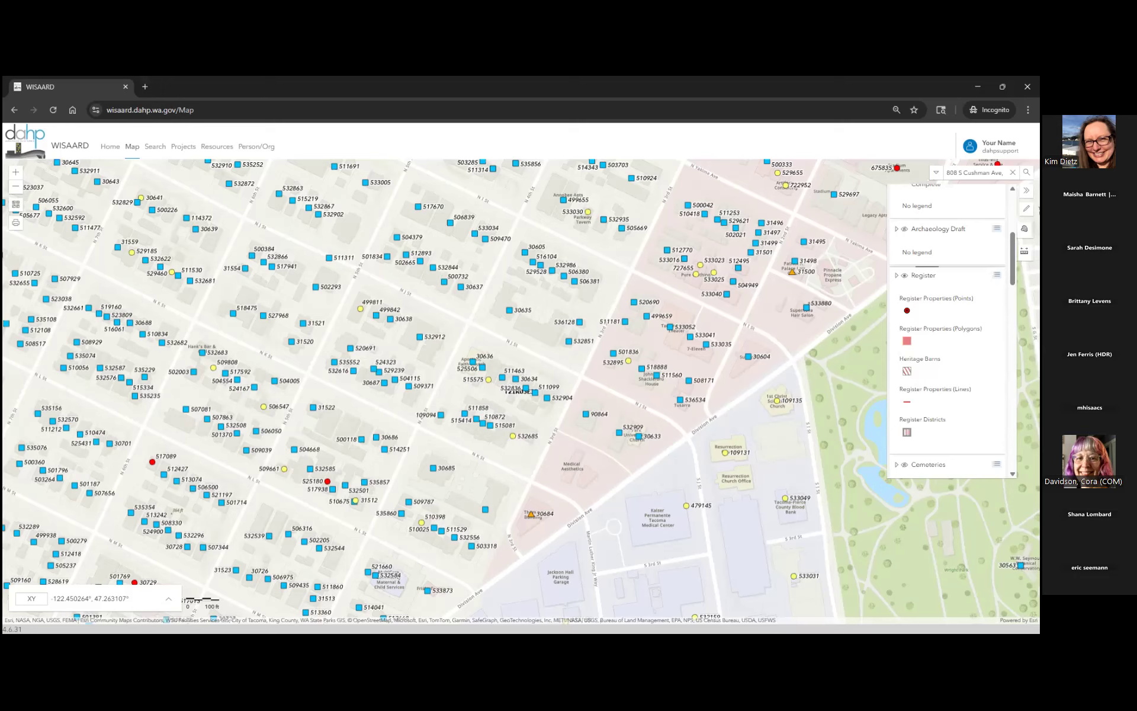
scroll(771, 432, "down", 3)
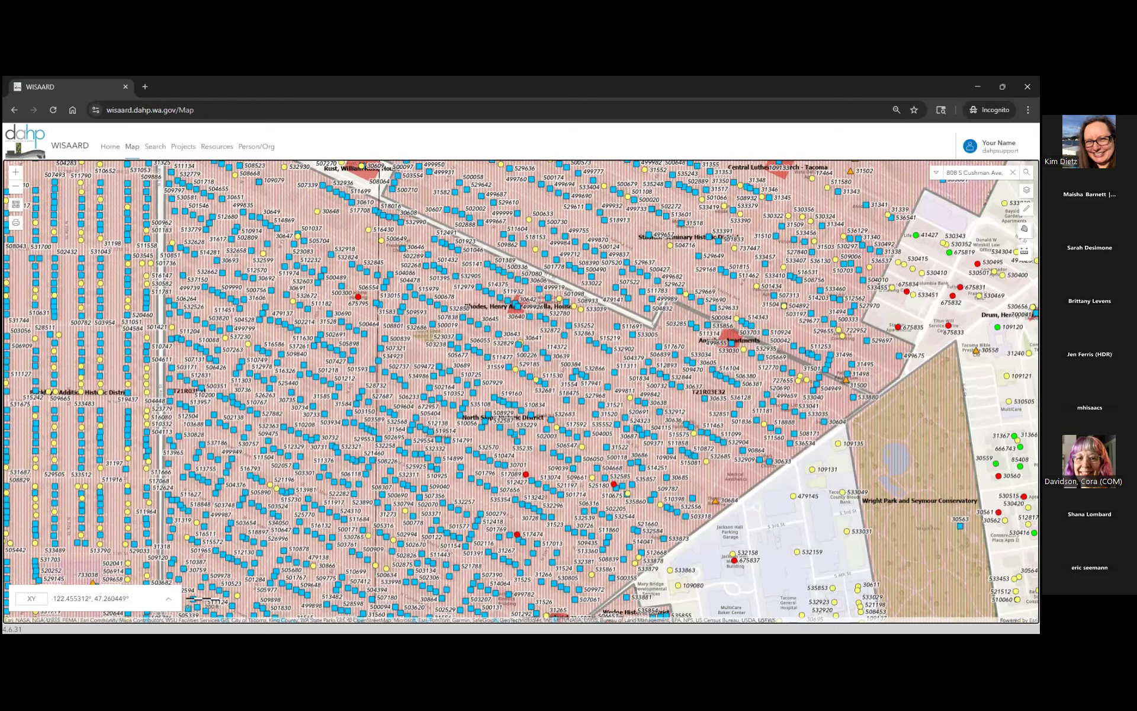
- Pan toward Wright Park and zoom in on Stadium-Seminary and North Slope district blocks
left_click_drag(803, 446, 729, 461)
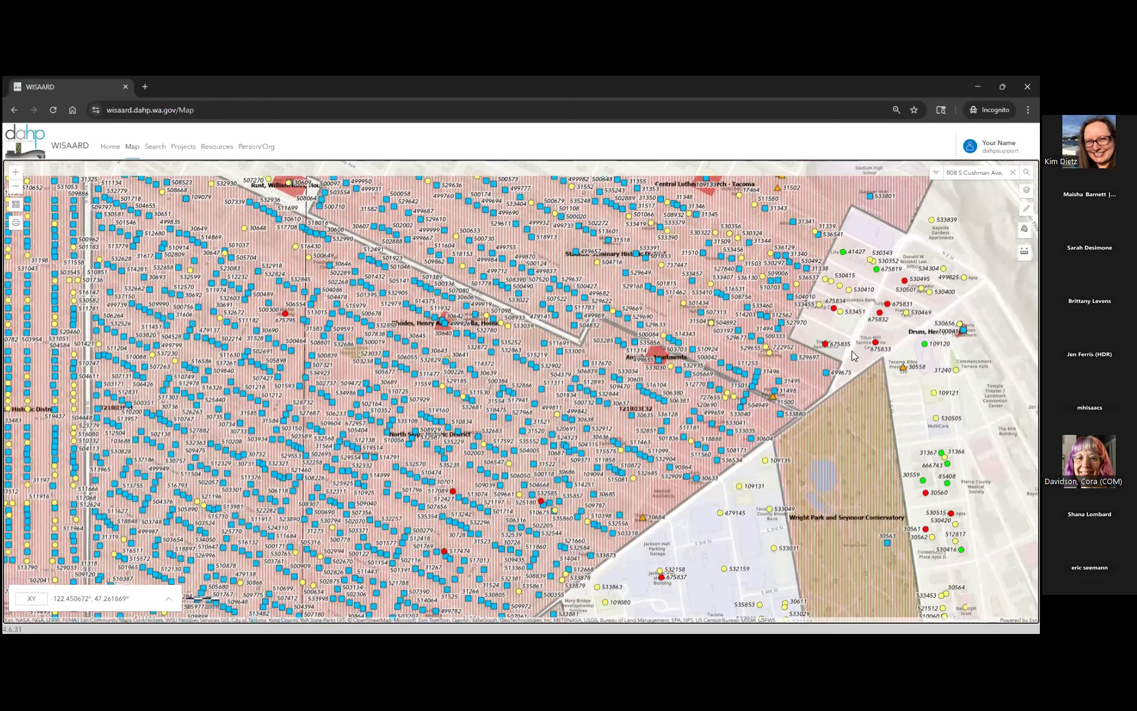
left_click_drag(586, 490, 557, 498)
left_click_drag(614, 474, 677, 457)
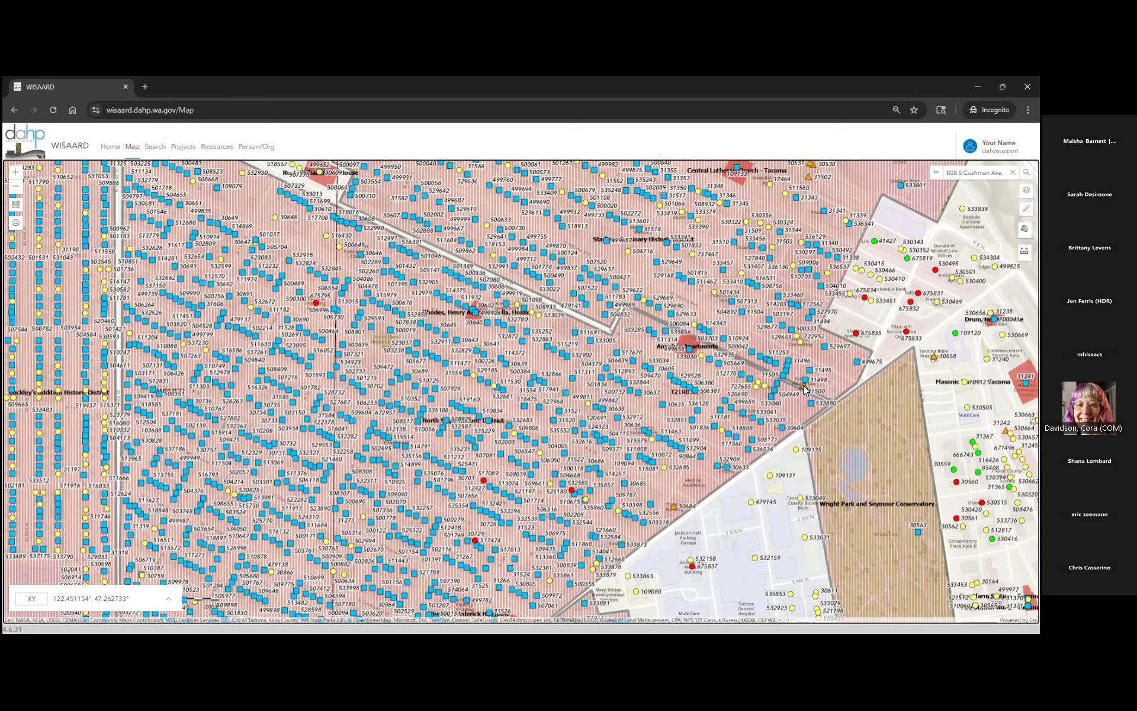
left_click_drag(773, 476, 750, 461)
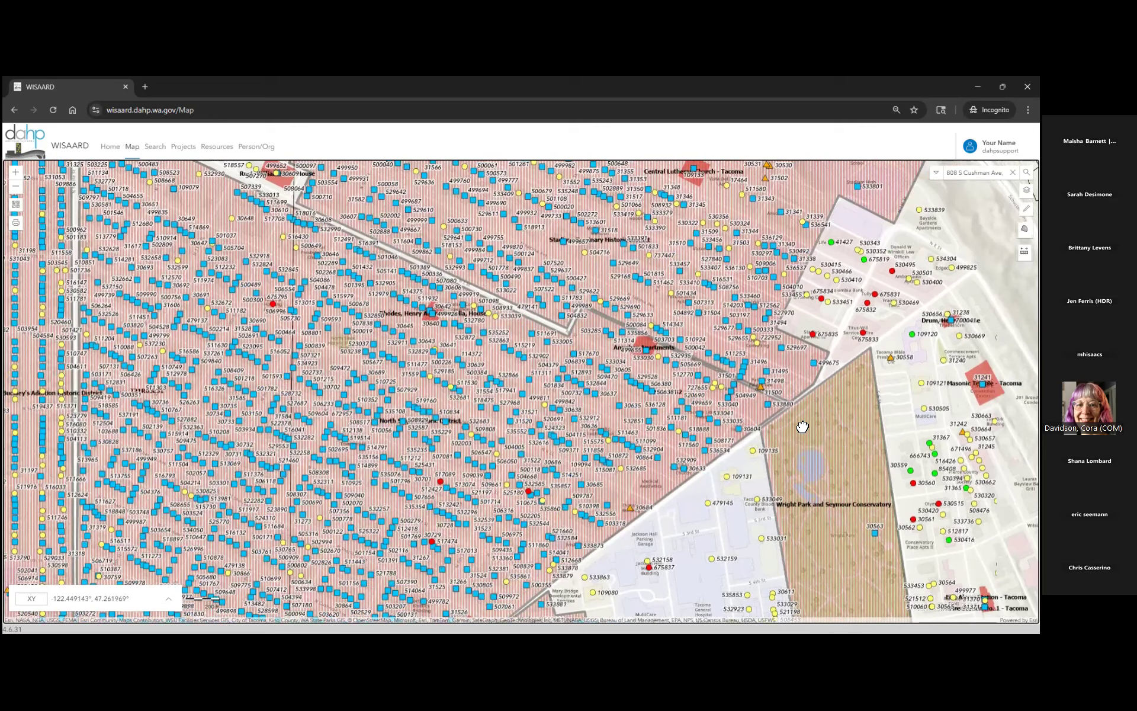
scroll(754, 386, "up", 1)
scroll(729, 370, "up", 1)
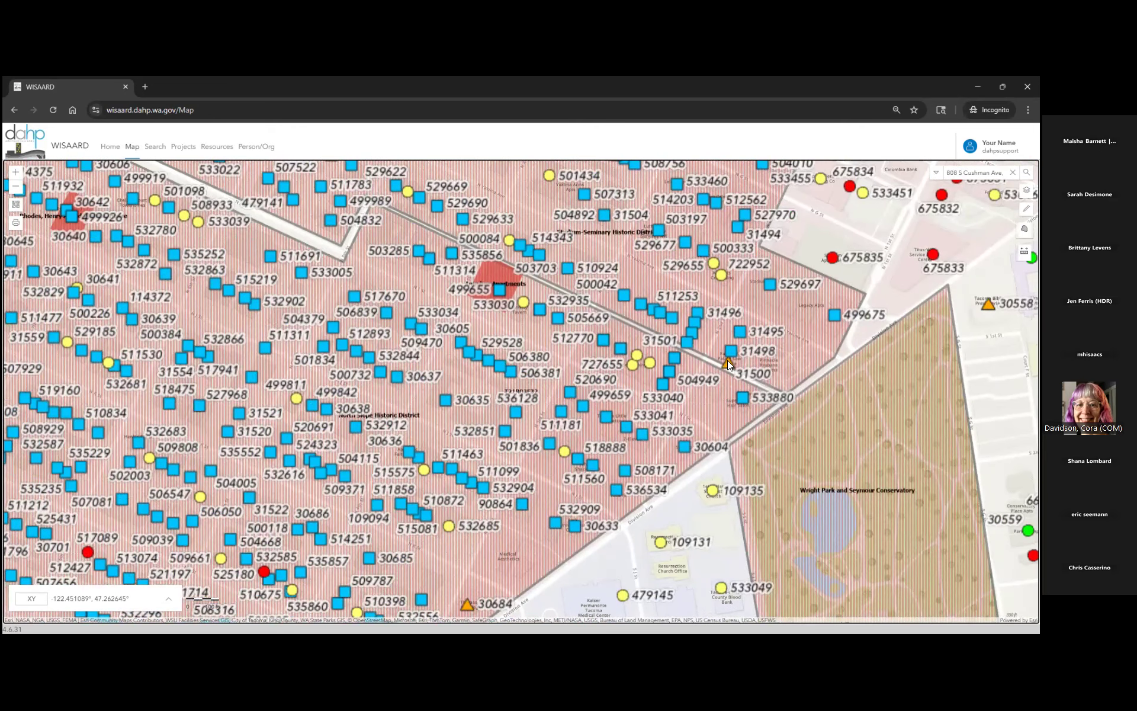
- Page through the map popup to record 3 of 3, the DEMOLISHED residence at Property ID 31500
left_click(730, 362)
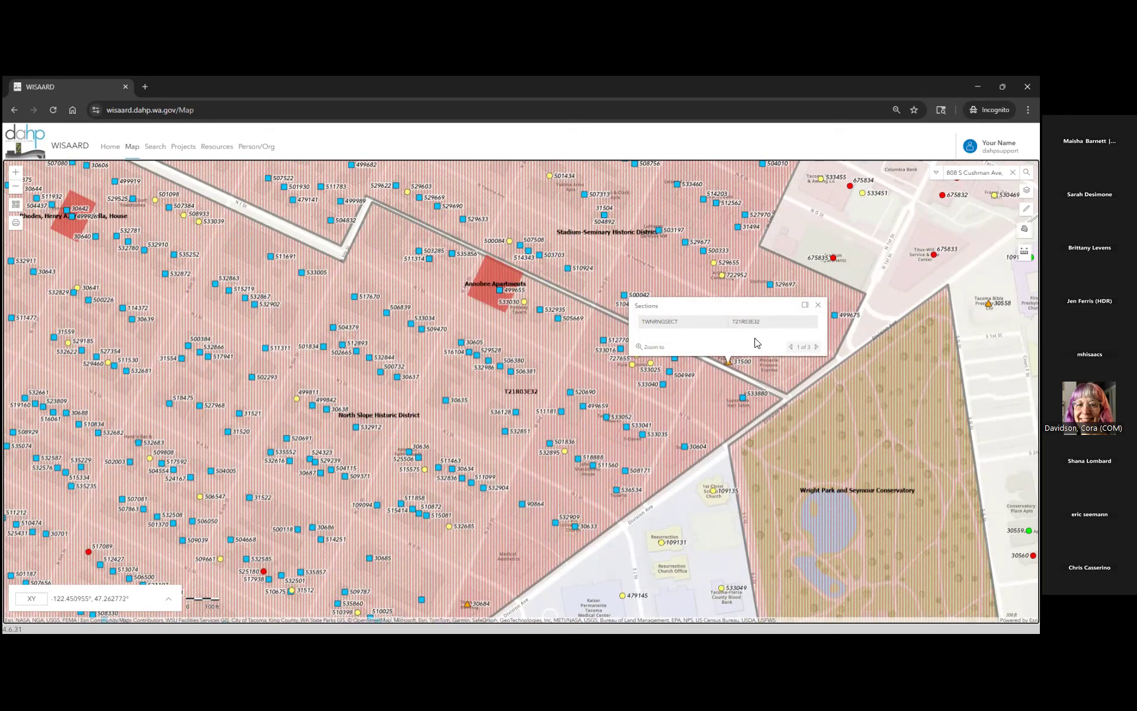
left_click(817, 349)
left_click(813, 348)
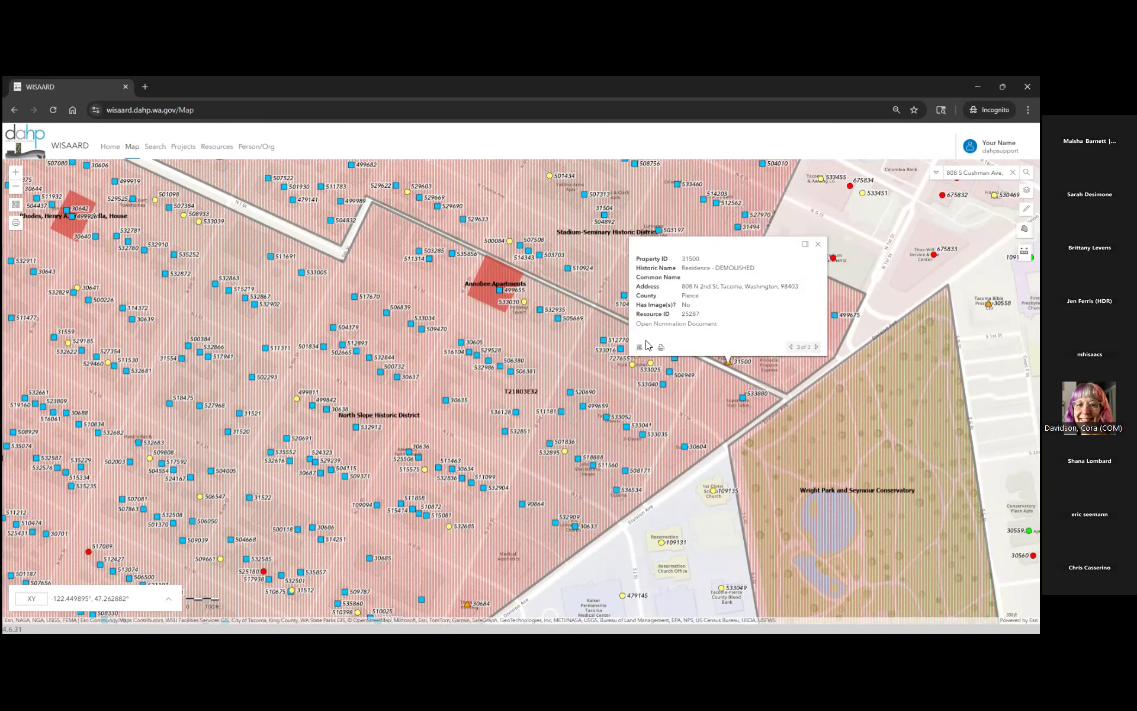
left_click_drag(715, 268, 769, 274)
- Open the Property 31500 record and review its Construction Data: Demolished, Is Circa No
left_click(638, 354)
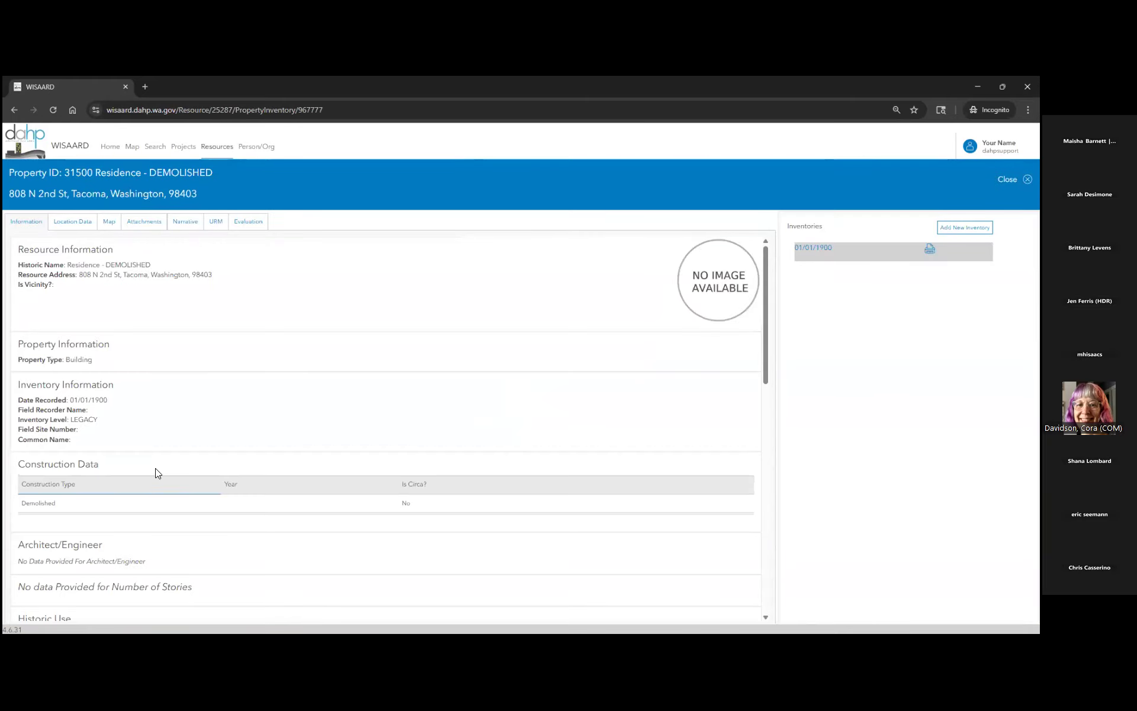
scroll(274, 510, "down", 2)
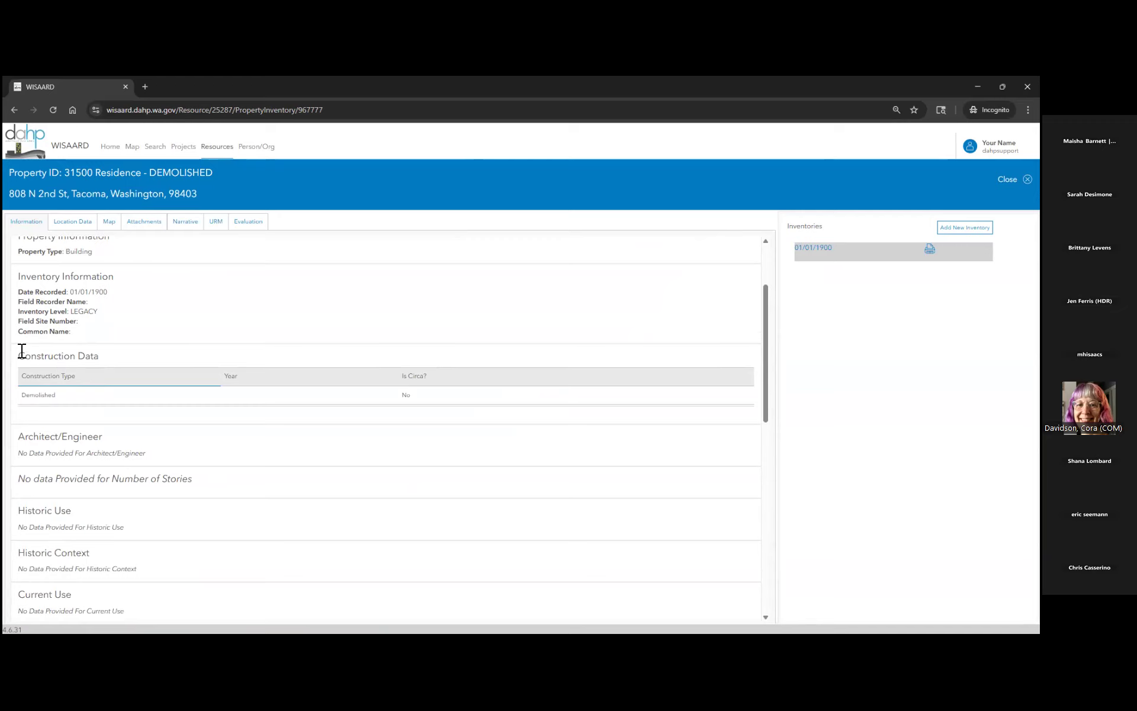
left_click_drag(16, 394, 192, 386)
left_click(192, 386)
scroll(224, 385, "up", 3)
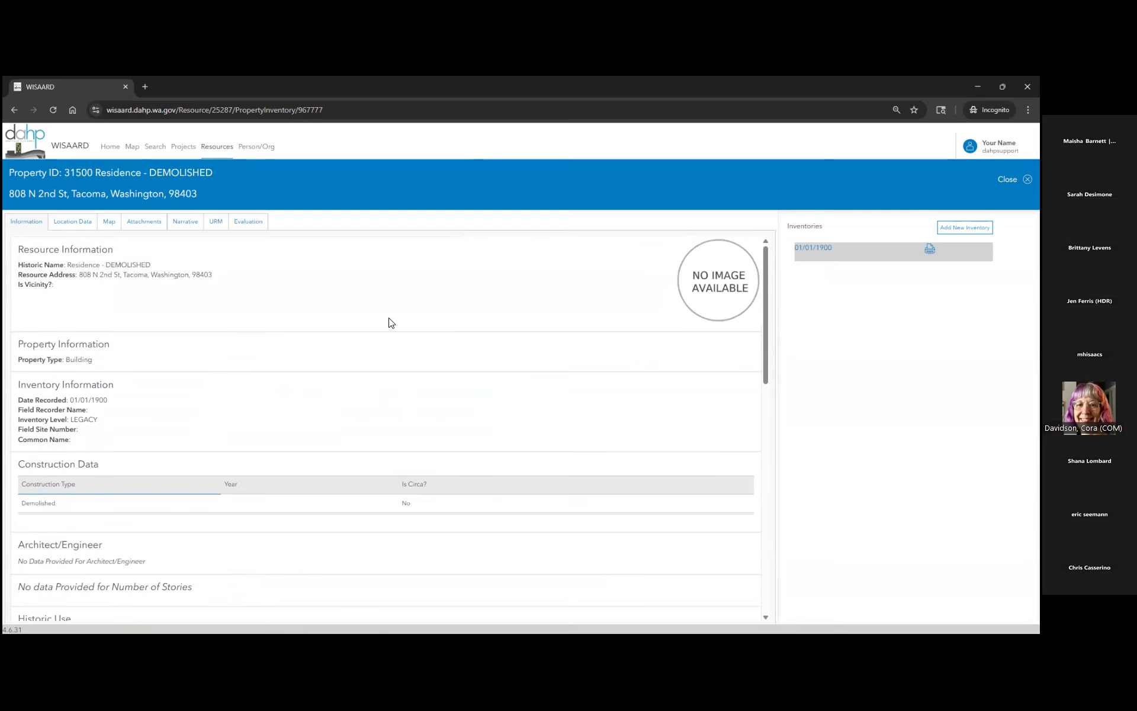
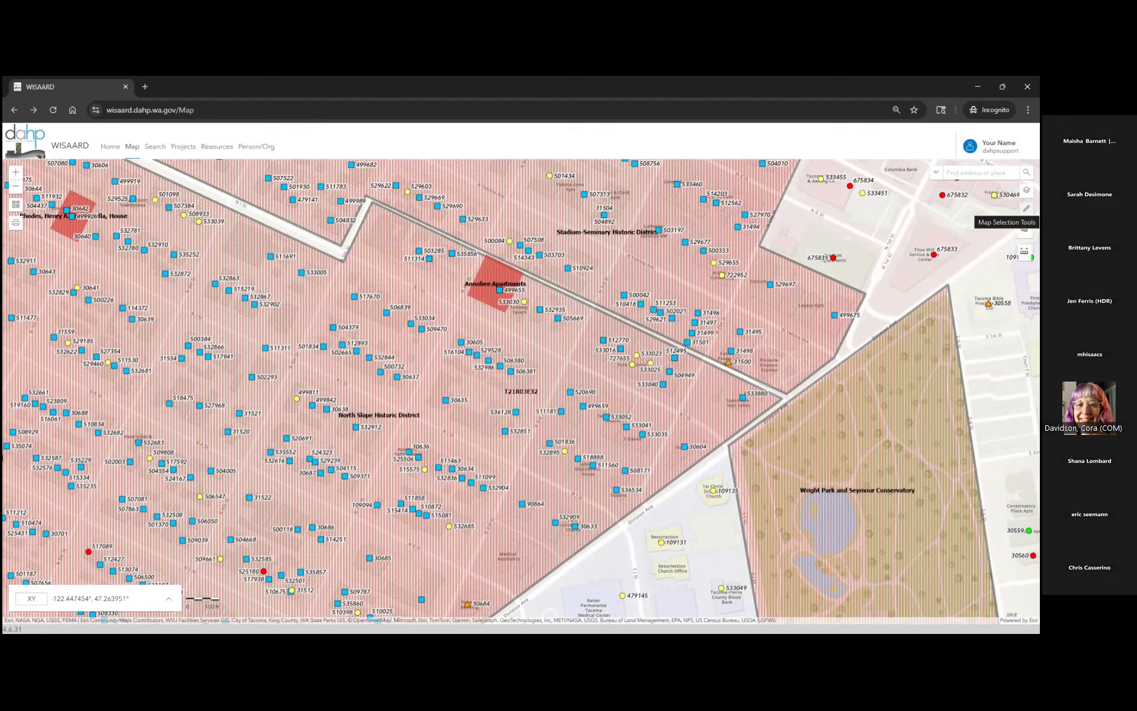
- Rectangle-select the sites around Wright Park, returning 77 Property, 4 Register, 2 Project, 1 Cultural Survey results
left_click(1027, 208)
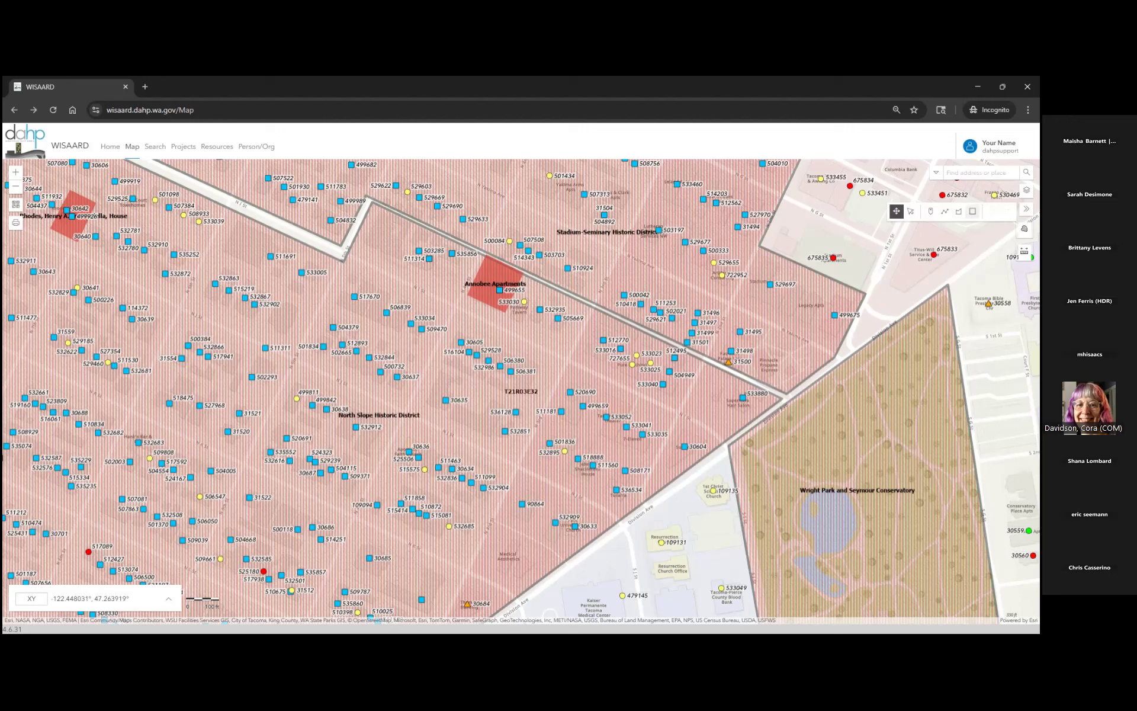
left_click(973, 210)
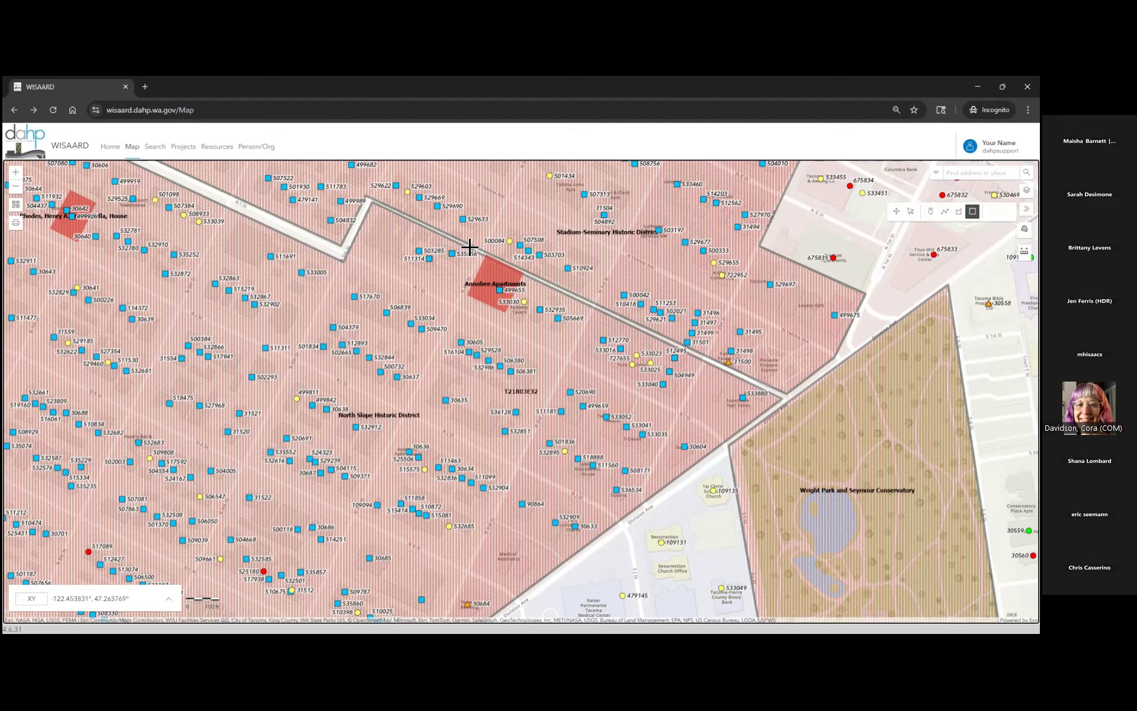
left_click_drag(418, 227, 845, 436)
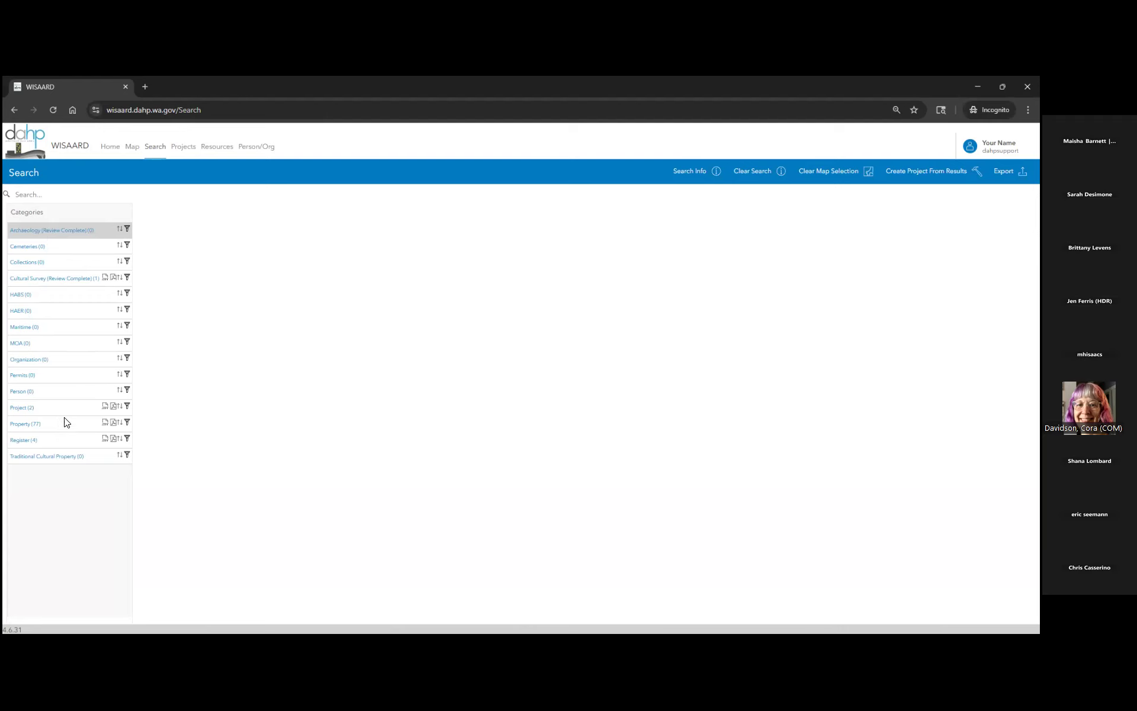
- Browse the 77 Property results, then list the 4 Register results, including Wright Park and Seymour Conservatory
left_click(25, 423)
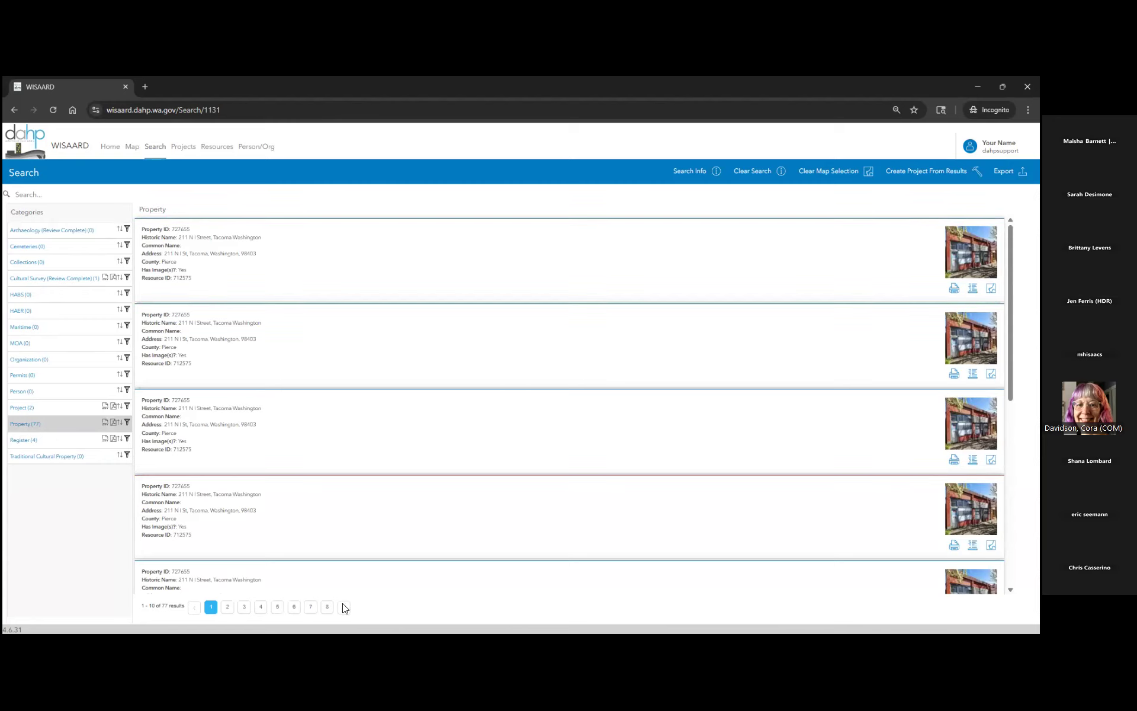
scroll(420, 401, "down", 6)
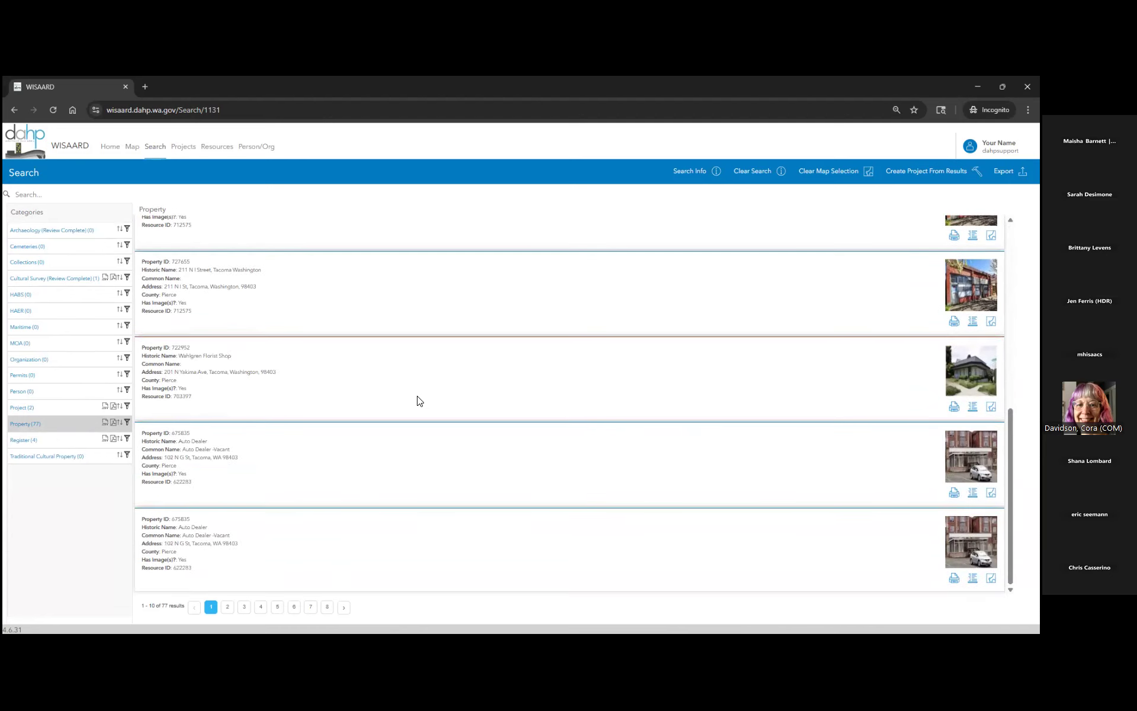
scroll(419, 401, "up", 2)
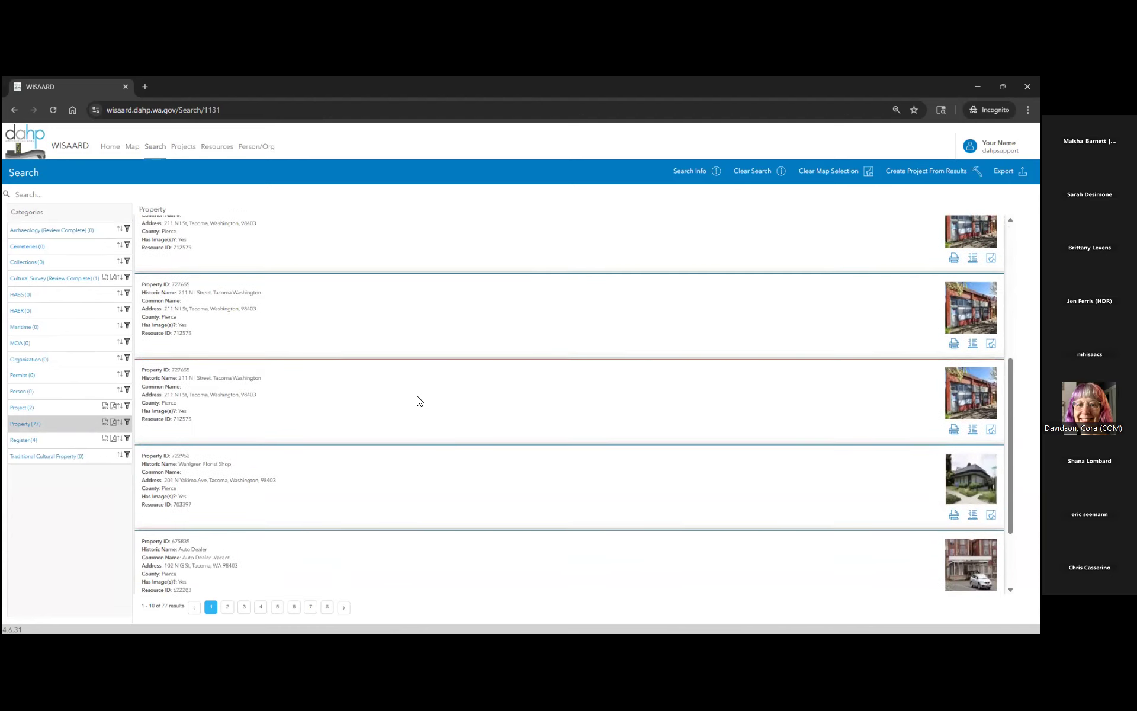
scroll(419, 401, "up", 5)
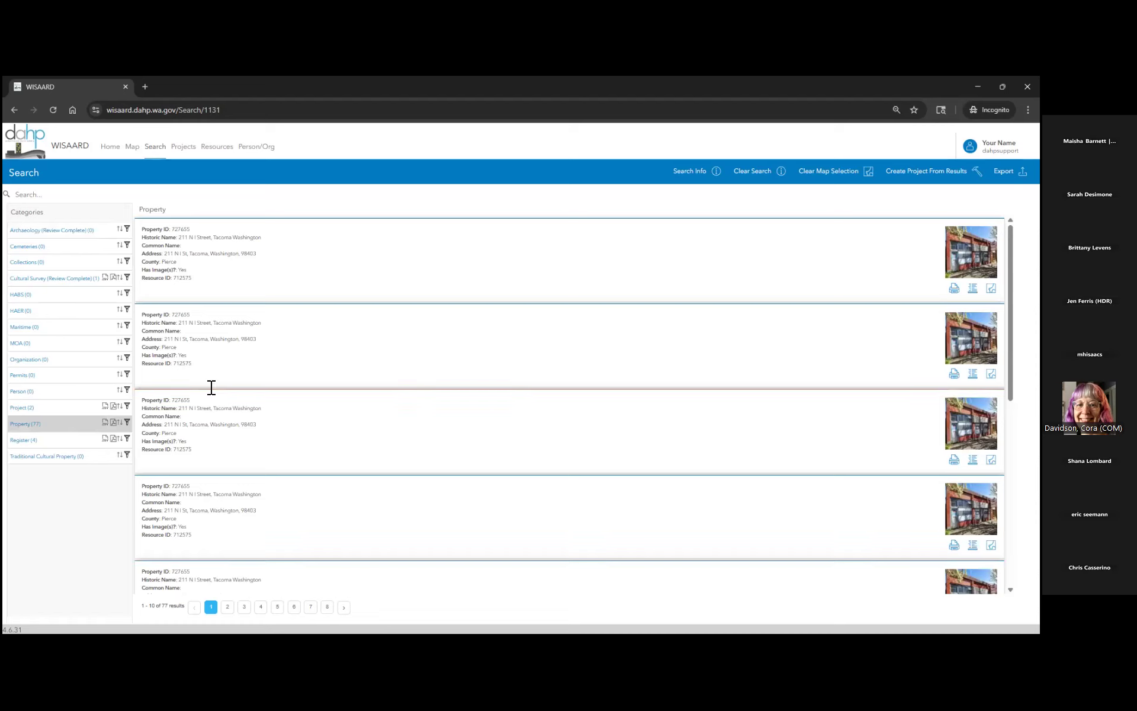
left_click(45, 438)
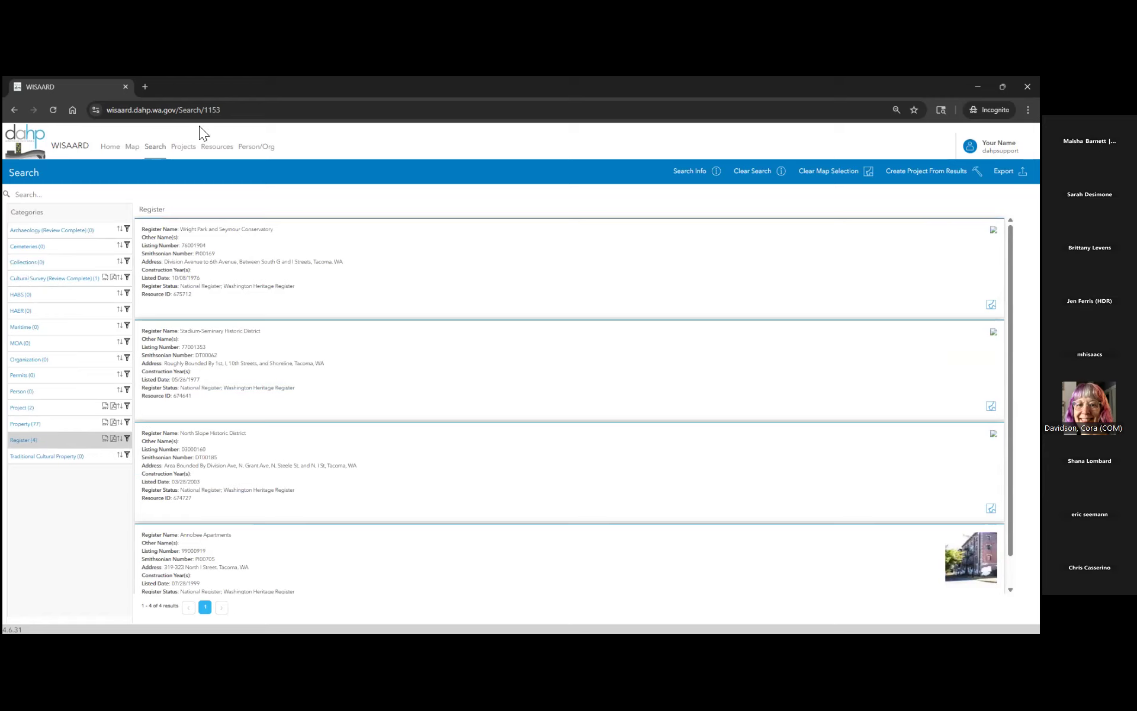
- Close the Register results to show the North Slope, Stadium-Seminary and Wright Park map again
left_click(132, 147)
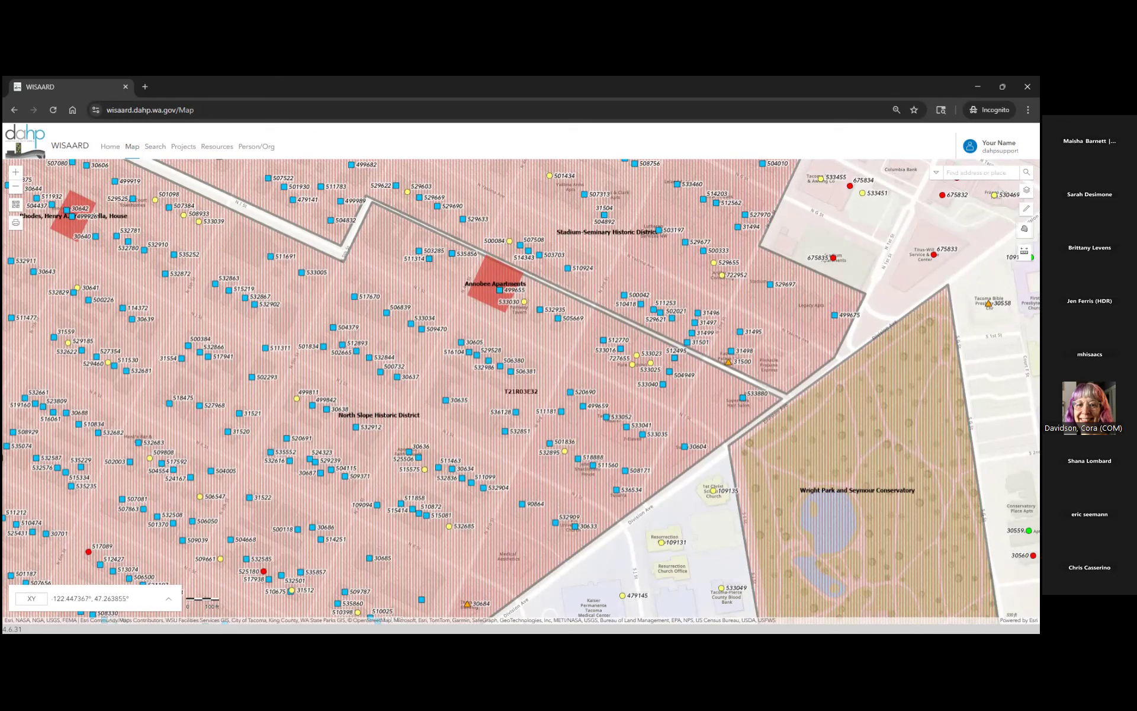
- Expand the sketch toolbar and place the first polygon corner on the map
left_click(1024, 229)
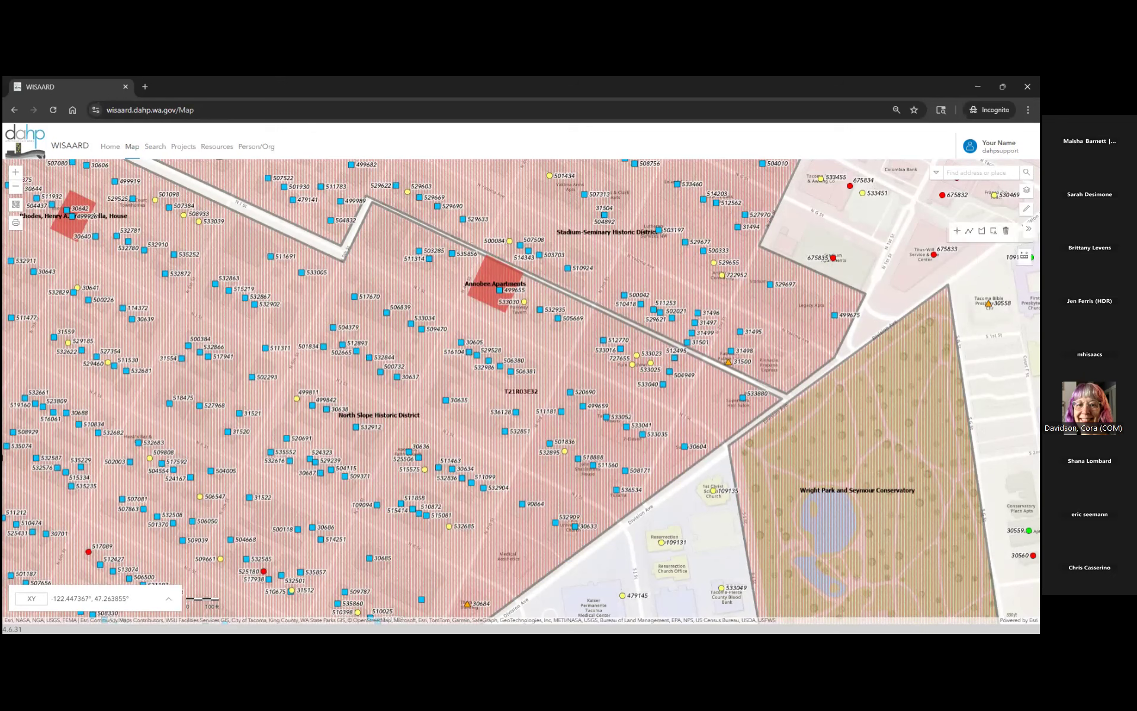
left_click(1029, 228)
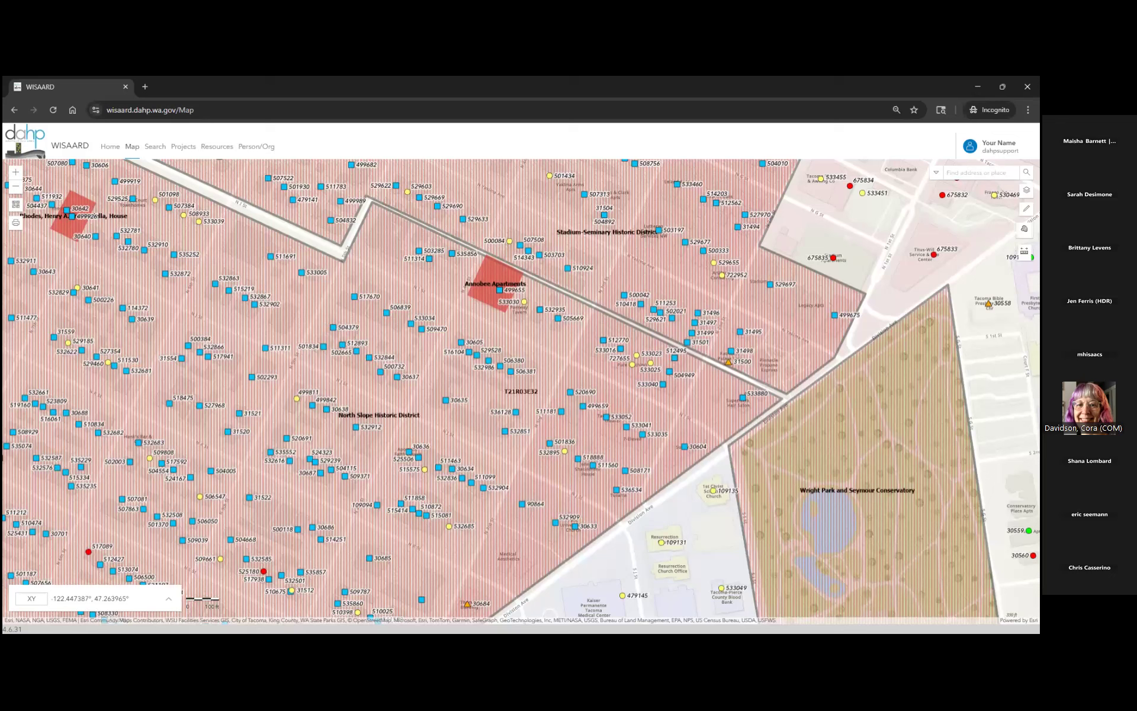
left_click(1025, 229)
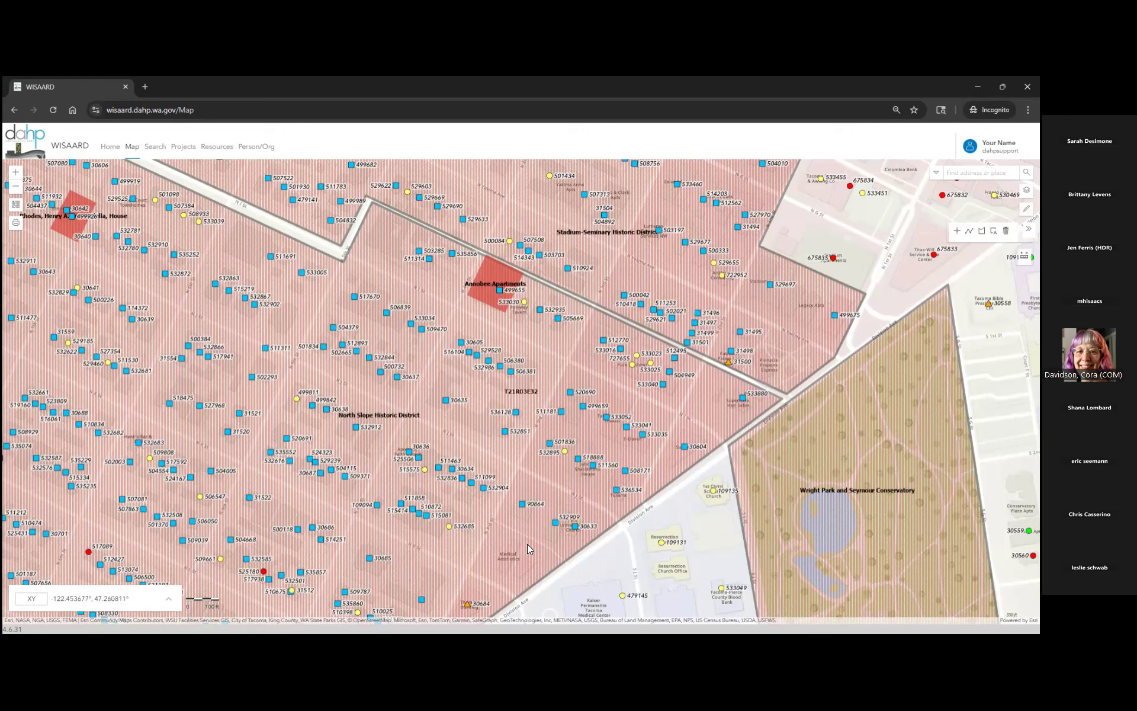
left_click(392, 279)
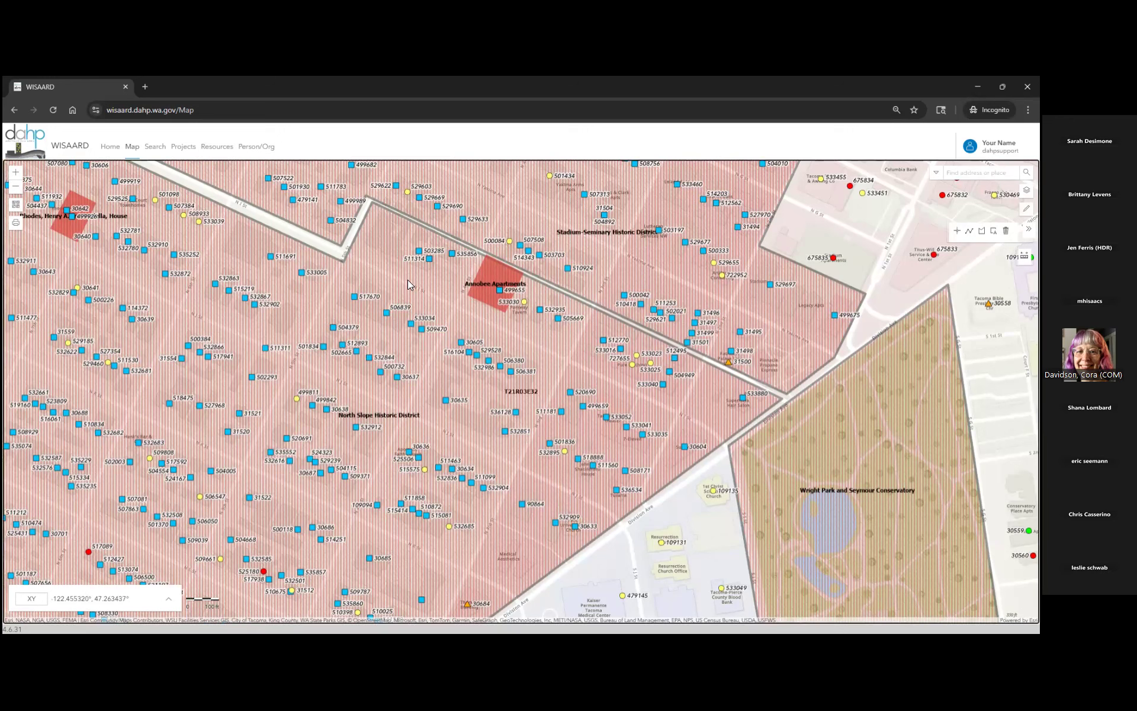
- Complete a red four-corner polygon over the North Slope block beside Wright Park
left_click(773, 282)
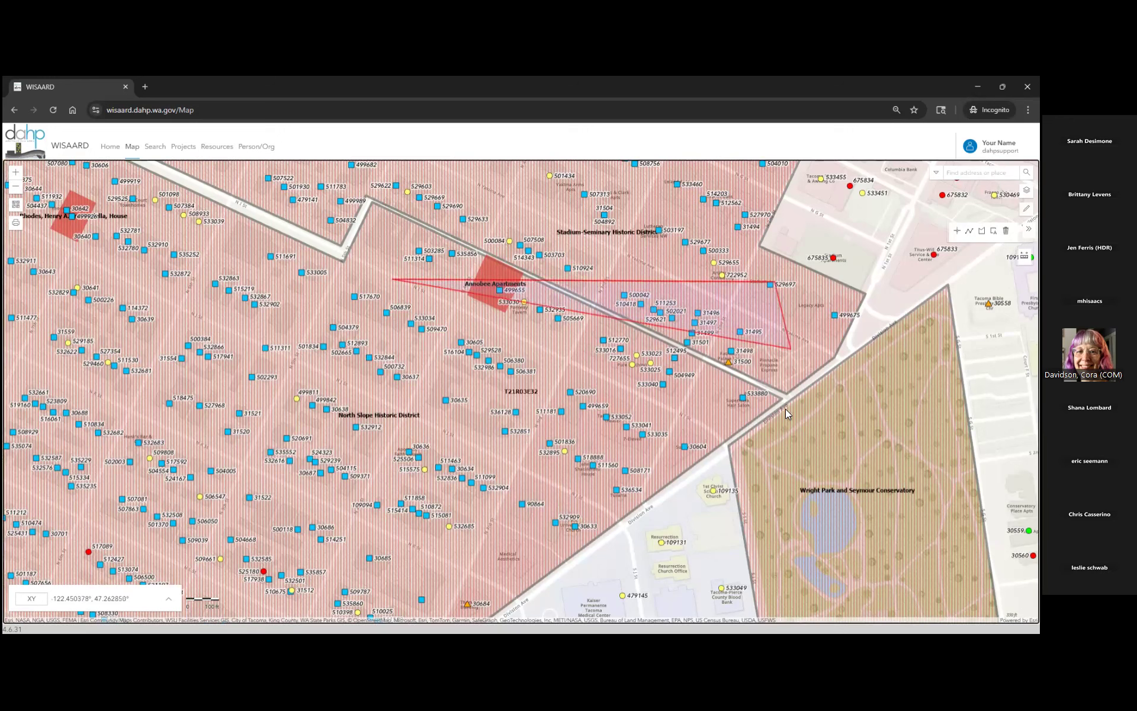
left_click(767, 486)
left_click(781, 492)
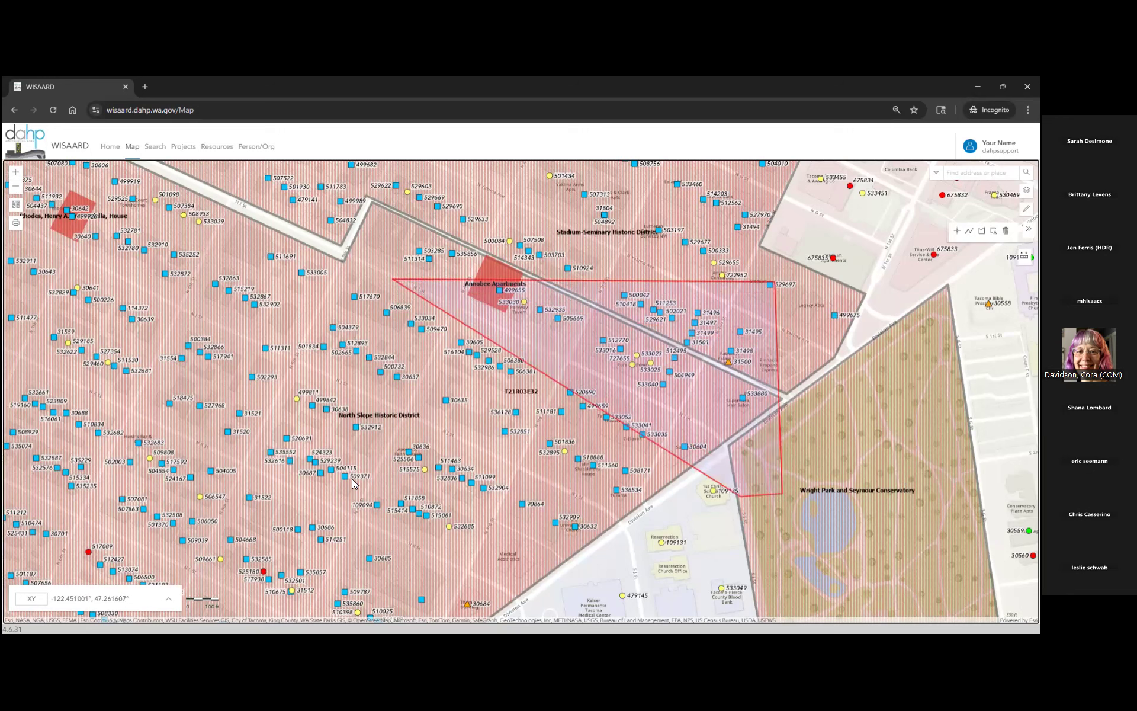
double_click(385, 500)
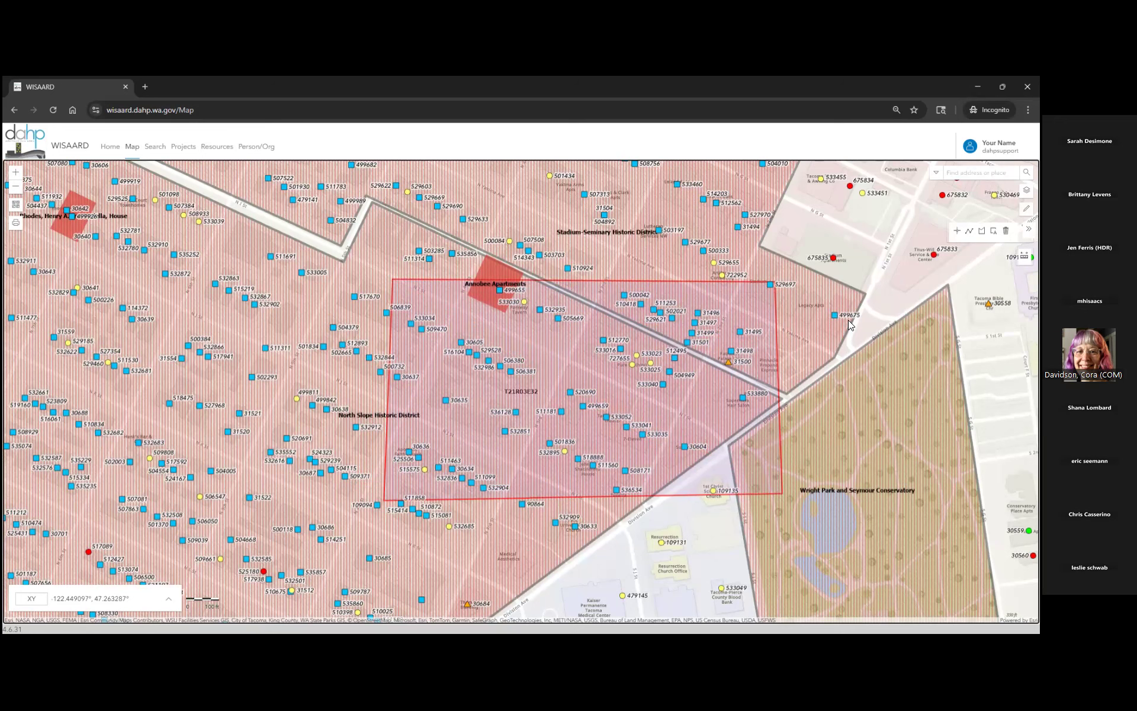
left_click_drag(810, 423, 778, 418)
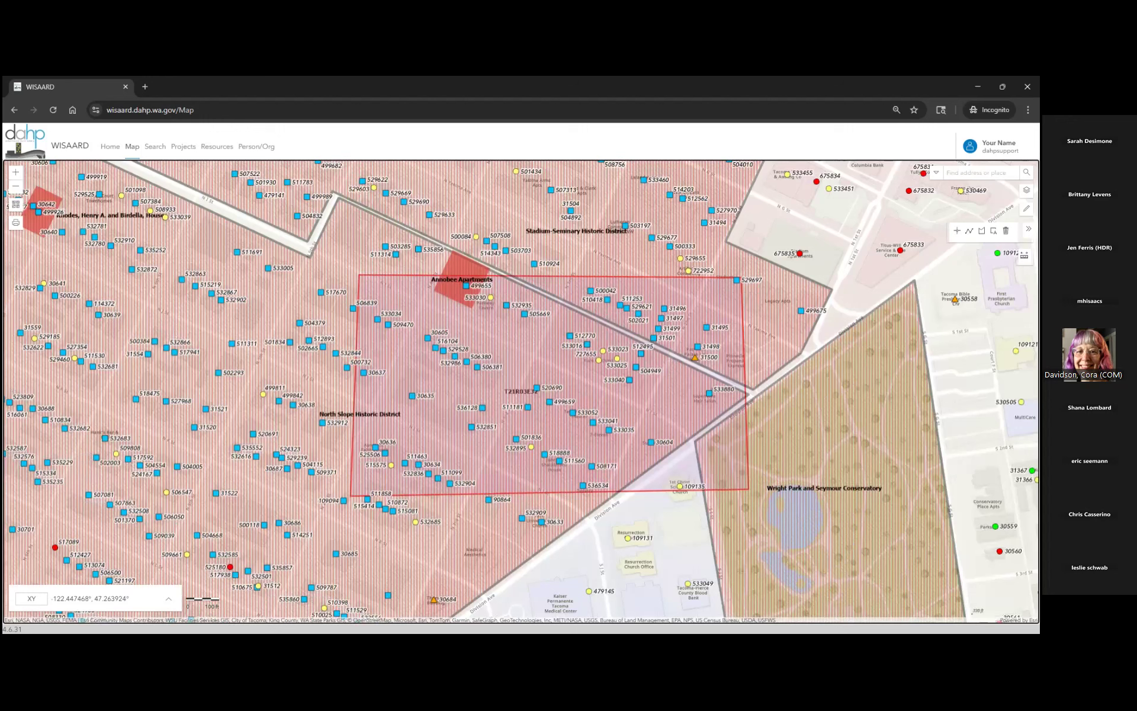
- Add a 'test location' text label below the red rectangle, correcting the 'tast' typo
left_click(994, 231)
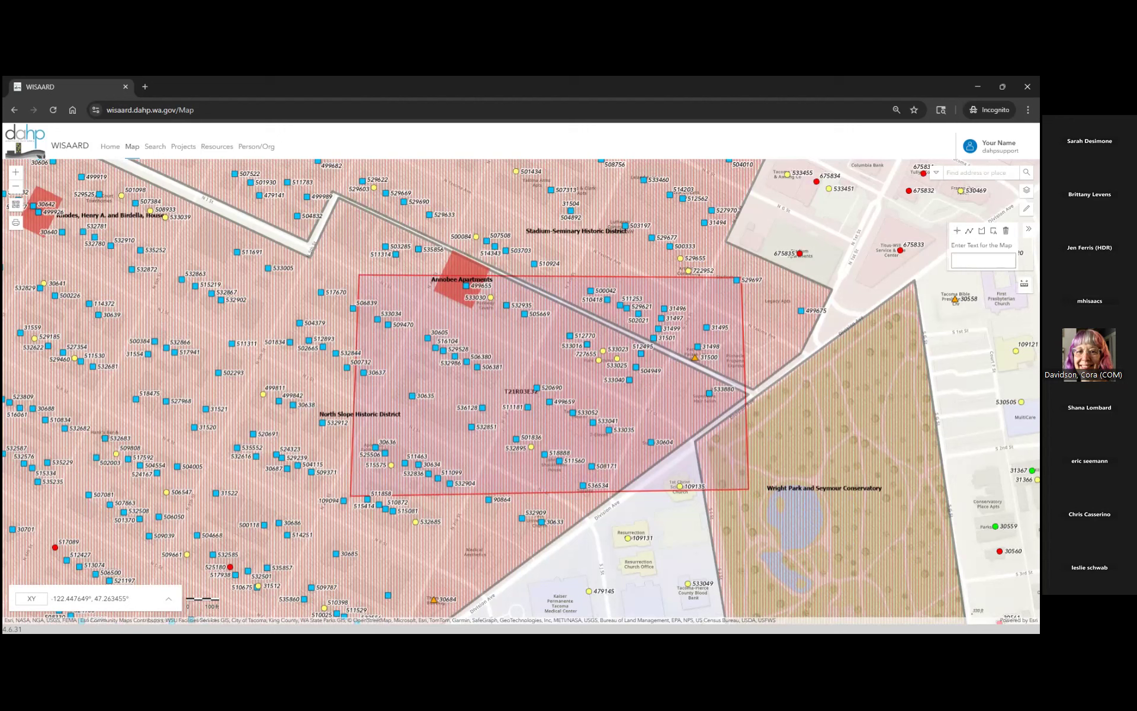
left_click(983, 261)
type("tast location")
left_click(960, 260)
key("BackSpace")
type("e")
left_click(807, 302)
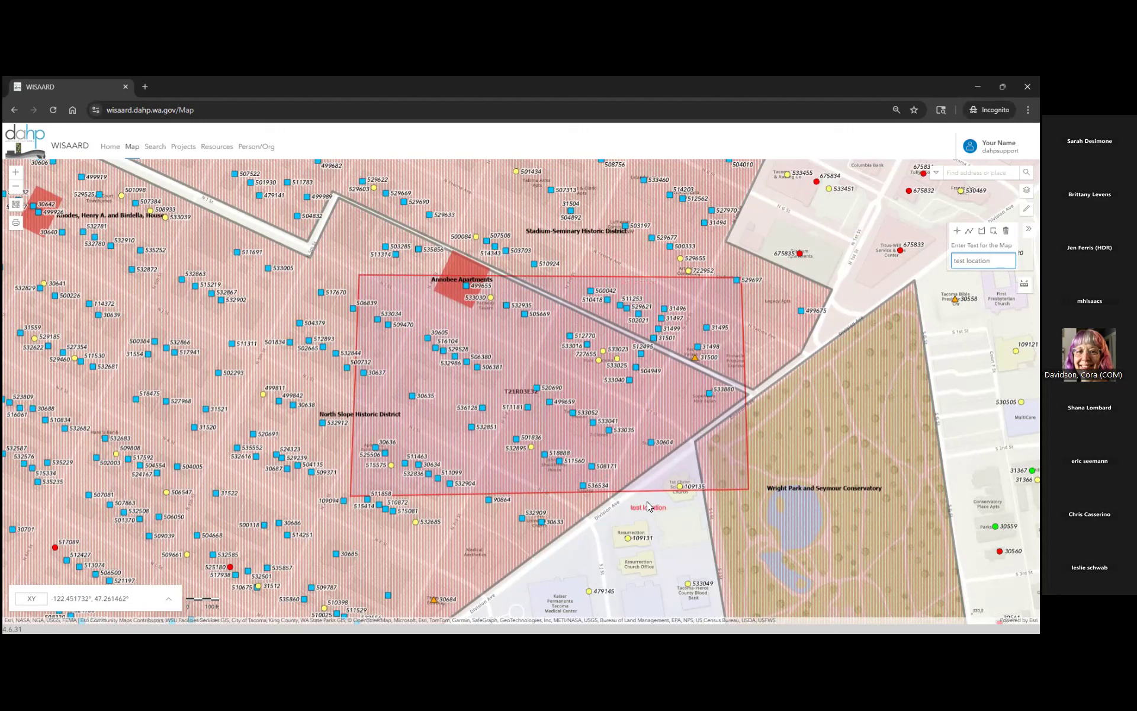
left_click(649, 512)
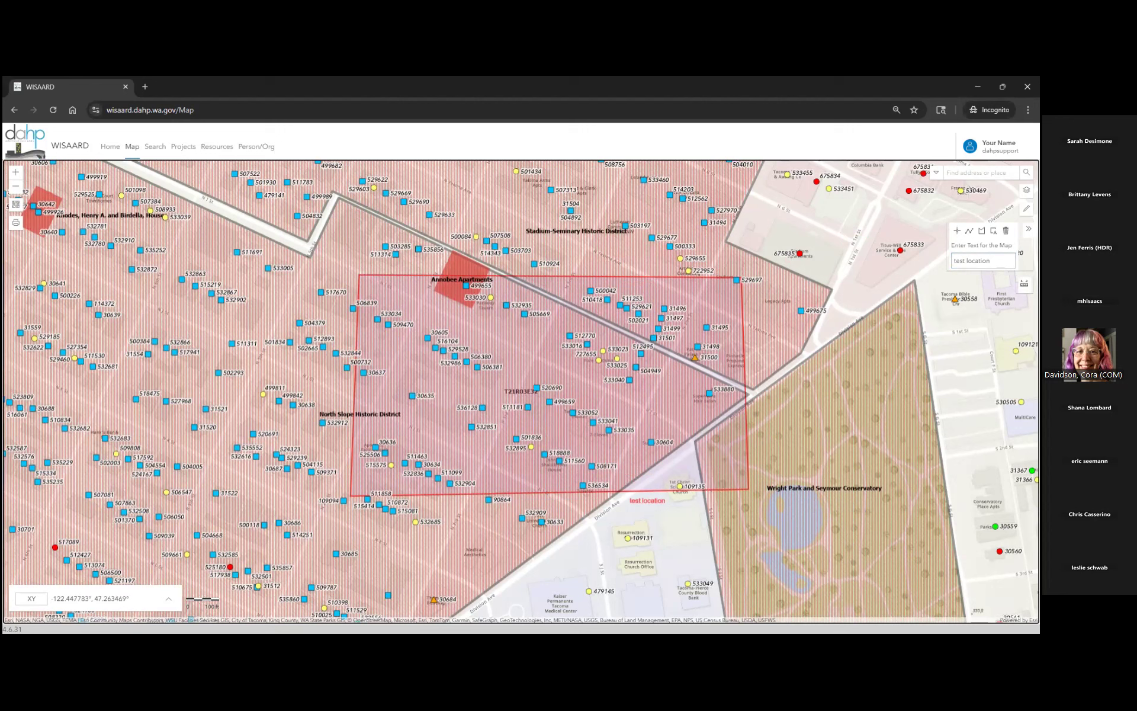
- Add a second label reading 'yep' near the rectangle's upper right
left_click(915, 261)
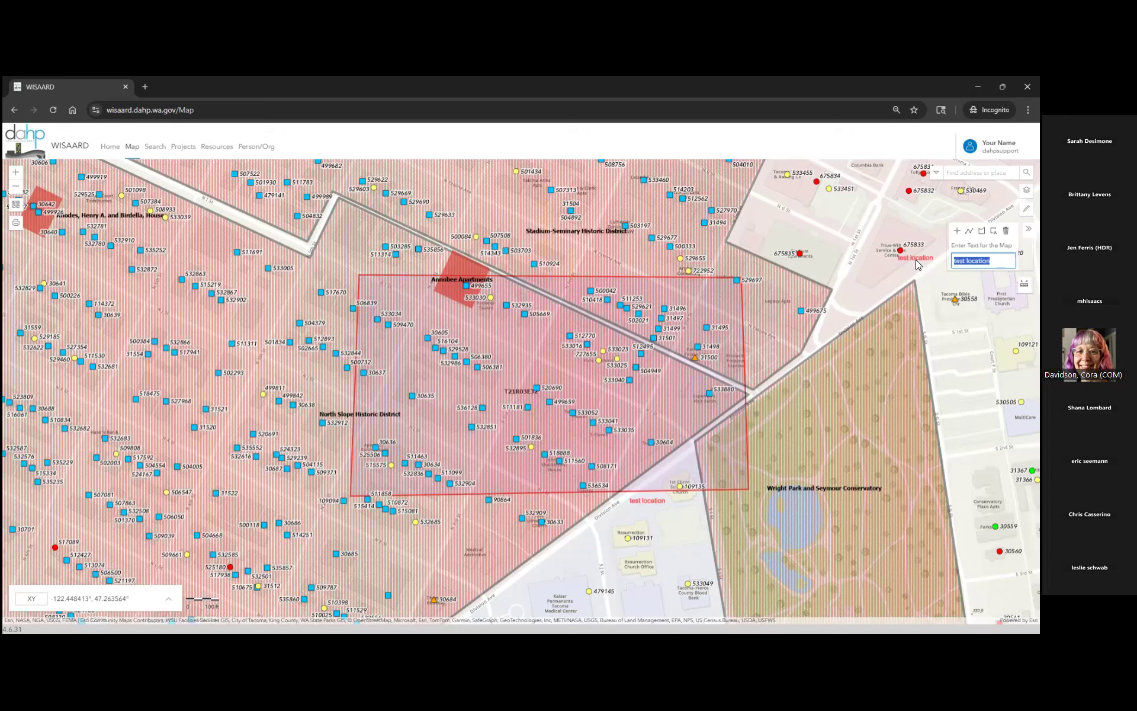
type("yep")
left_click(749, 230)
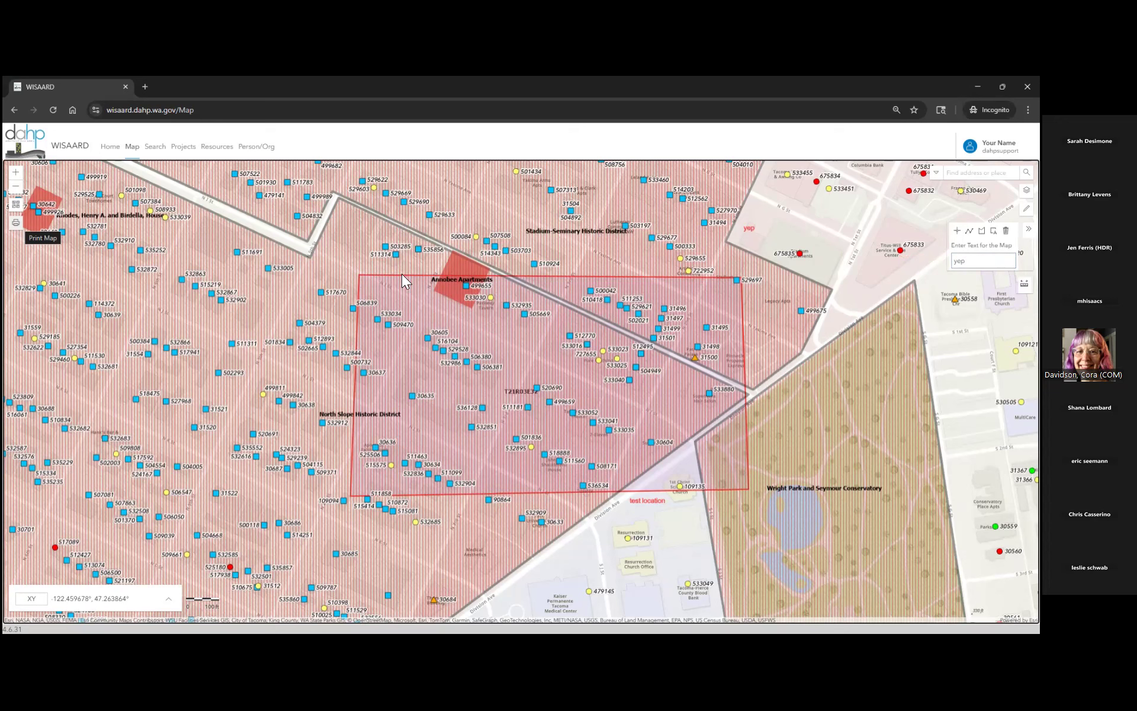
- Zoom out, centre the annotated area, and bring up the map export panel
scroll(401, 273, "down", 2)
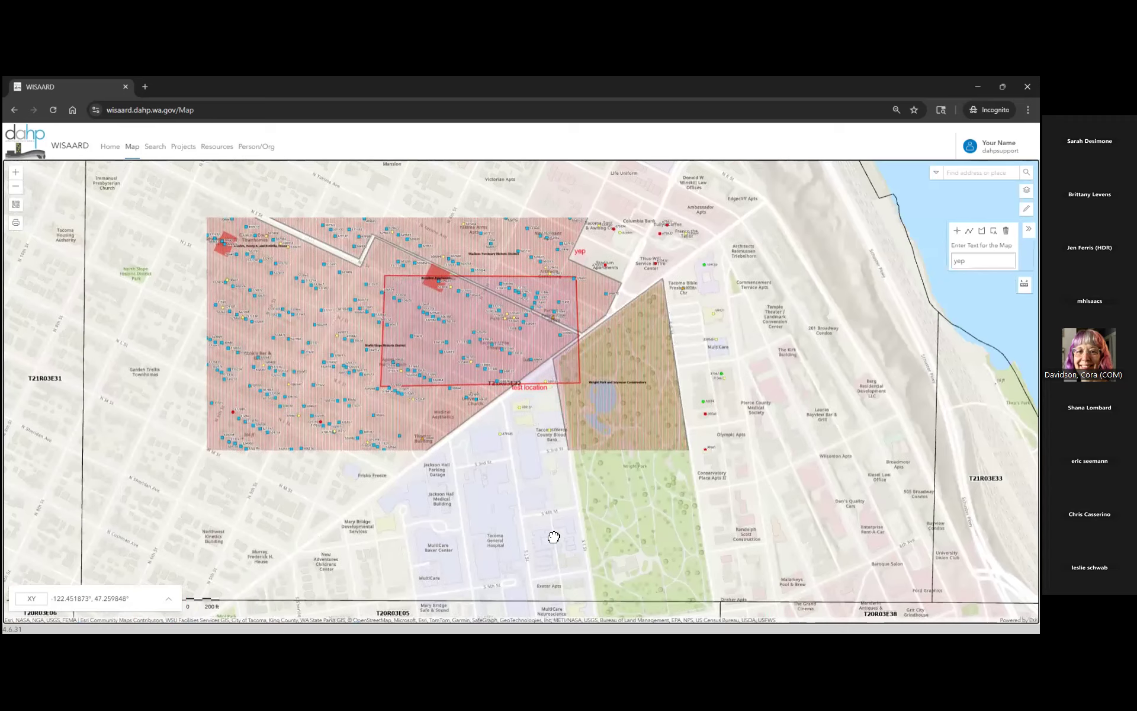
left_click_drag(529, 504, 568, 556)
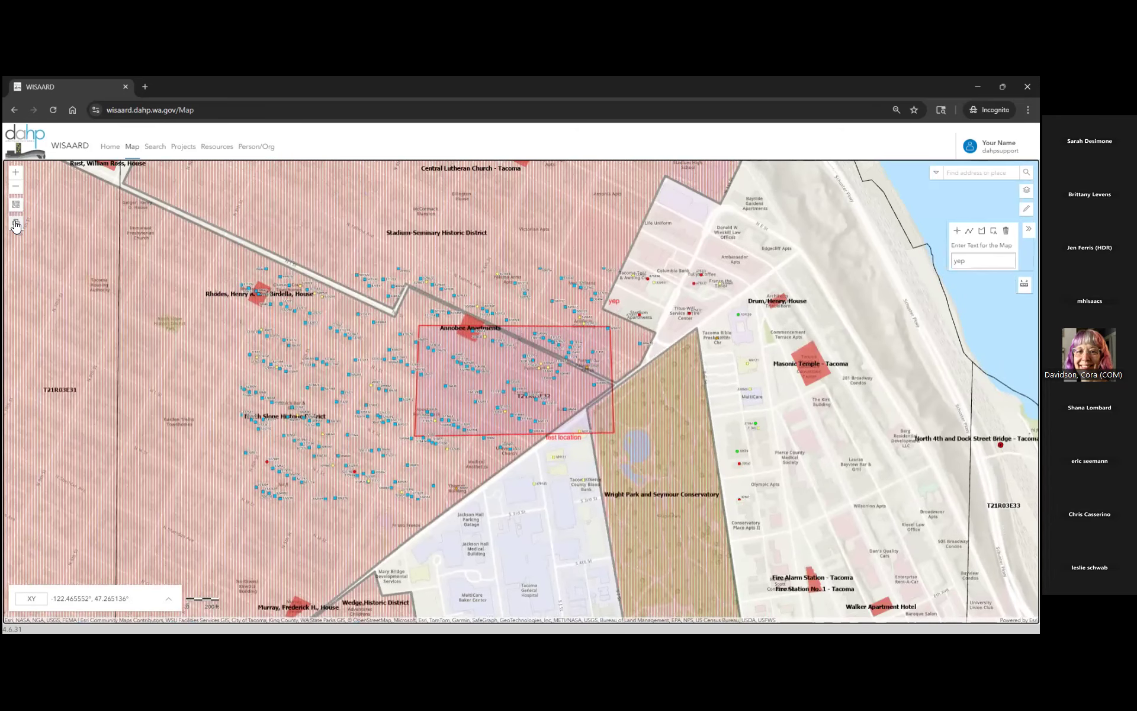
left_click(17, 224)
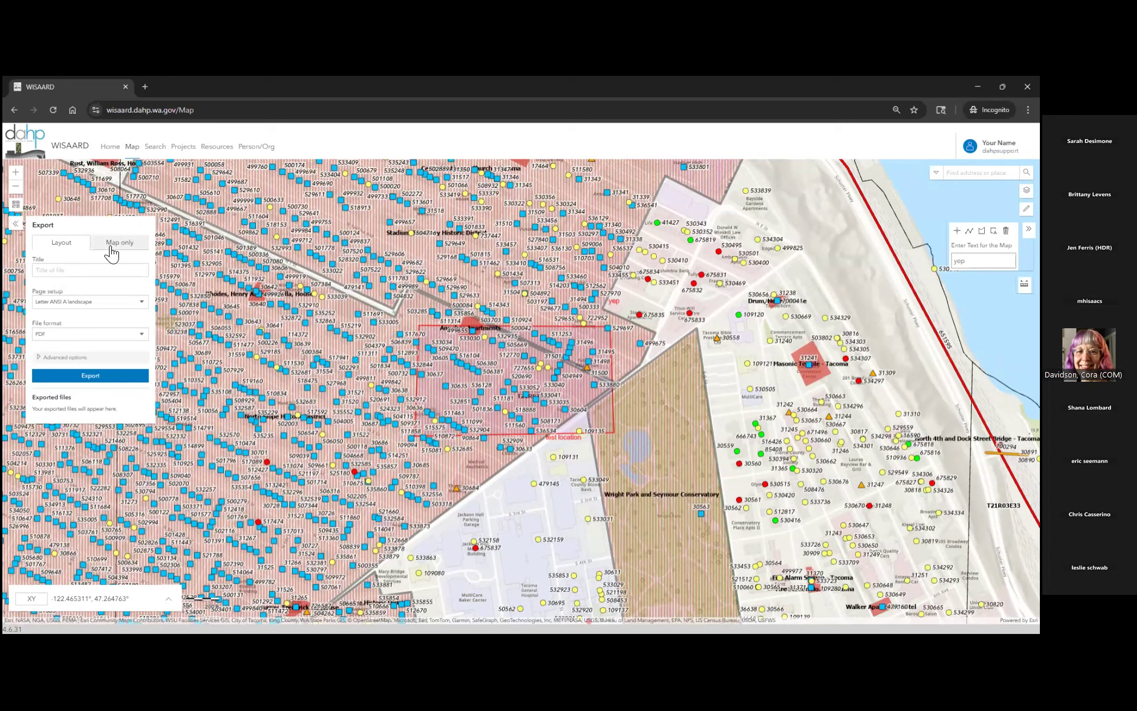
- Set the layout export title to 'Test Map' with Letter ANSI A landscape page size and PDF format
left_click(111, 252)
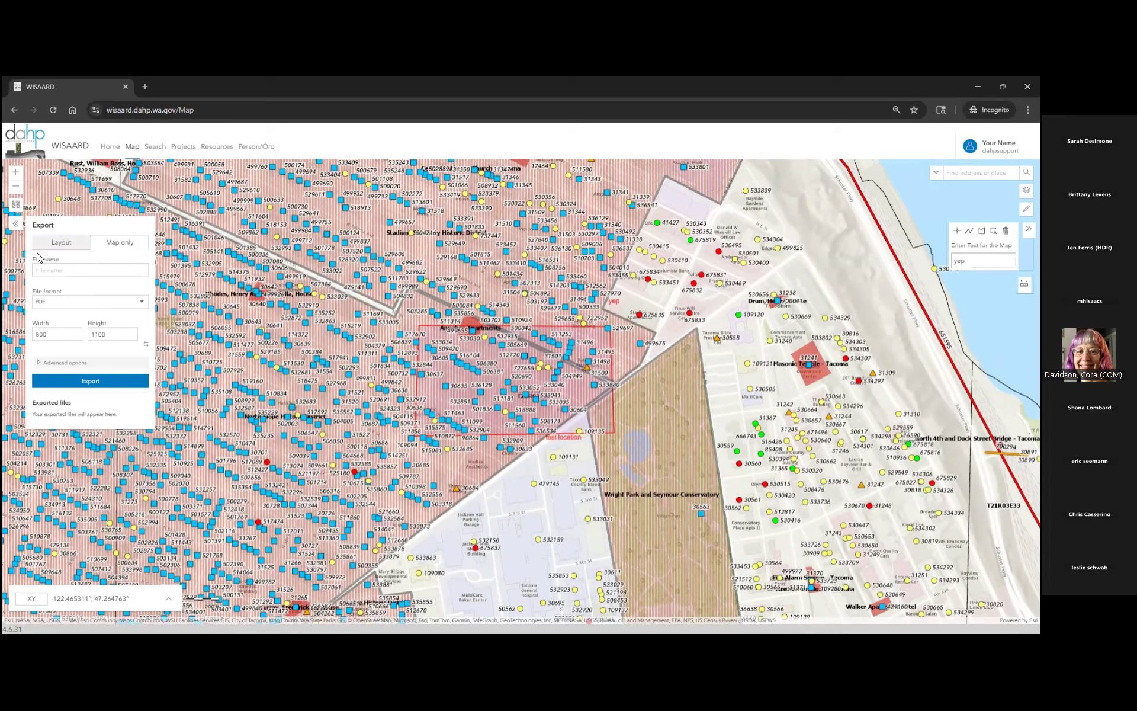
left_click(56, 244)
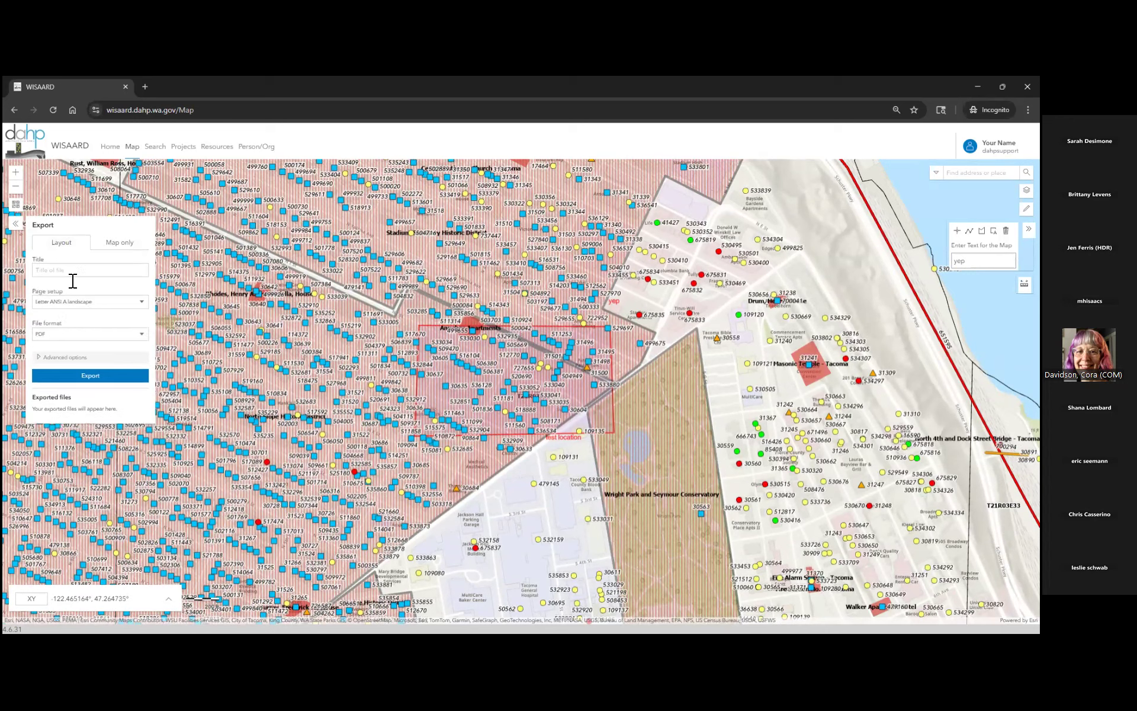
left_click(72, 270)
type("Test Map")
left_click(76, 303)
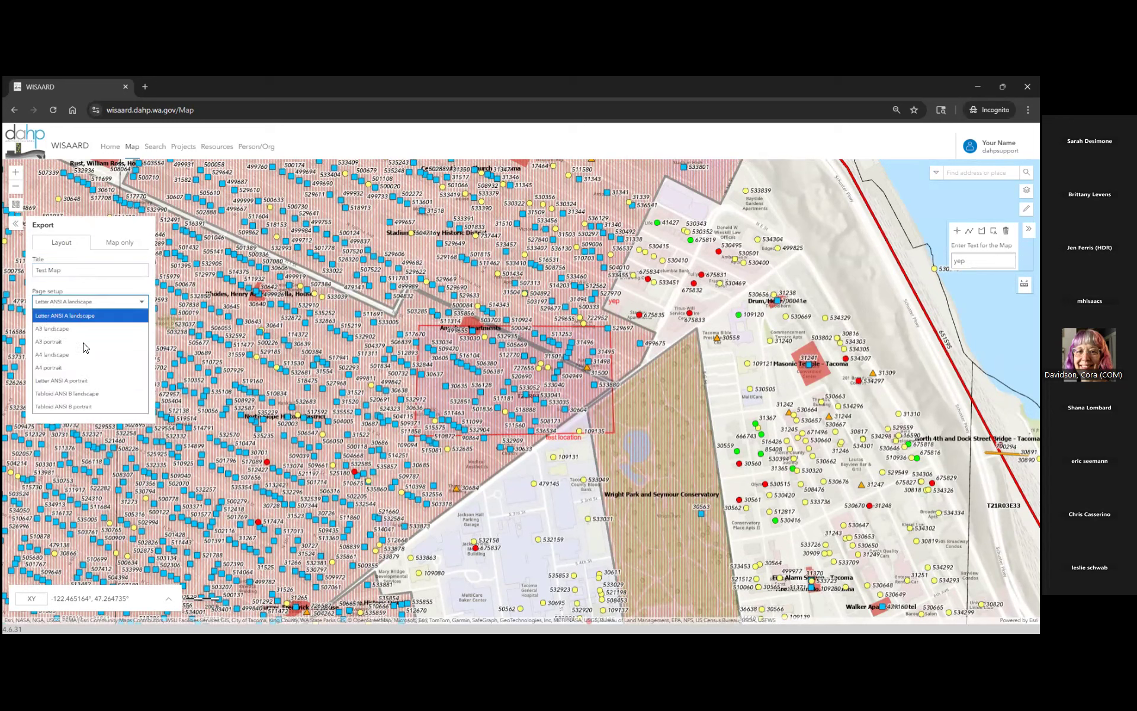
left_click(66, 315)
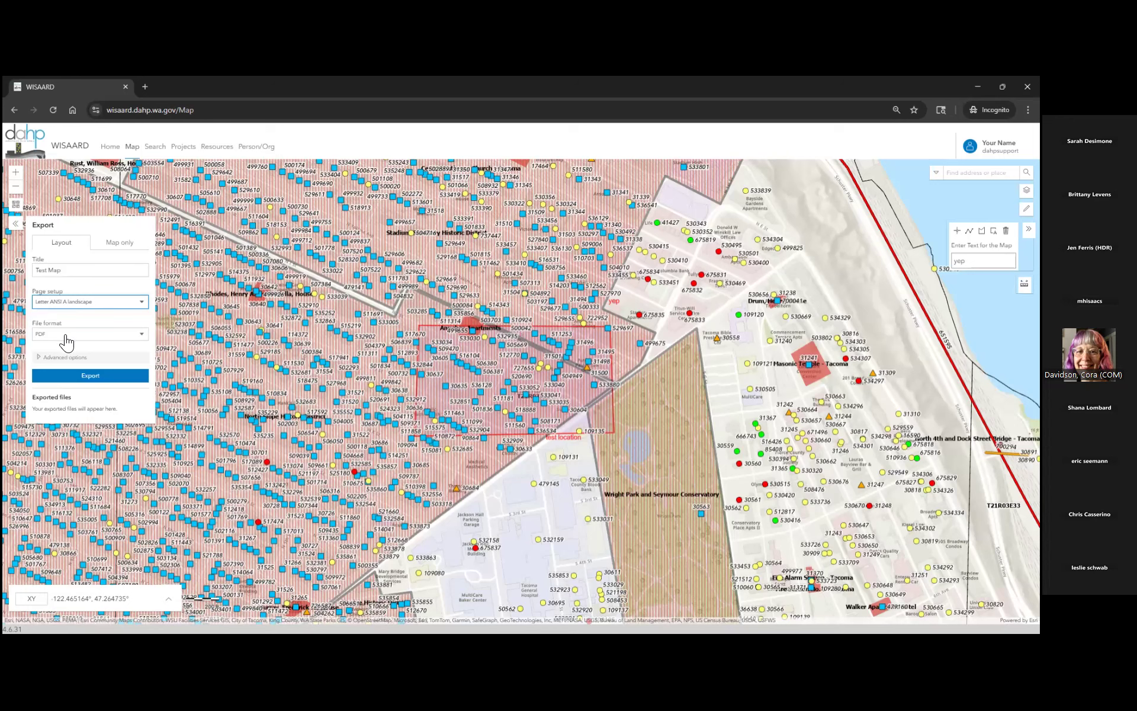
left_click(66, 336)
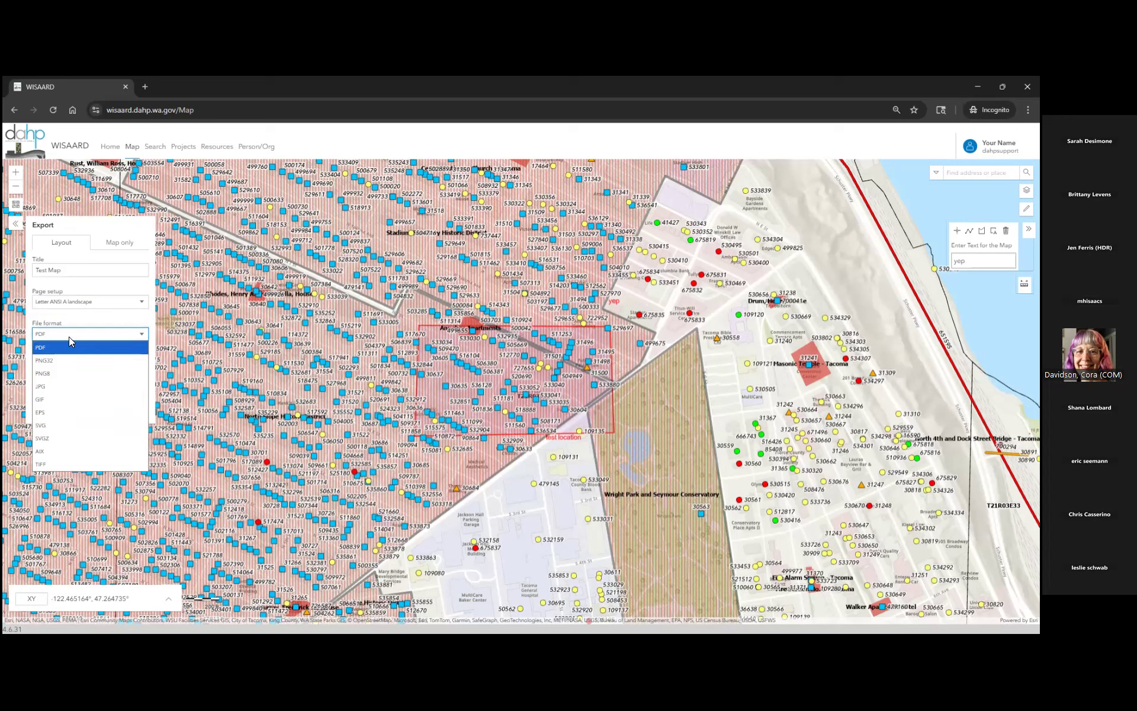
key("Escape")
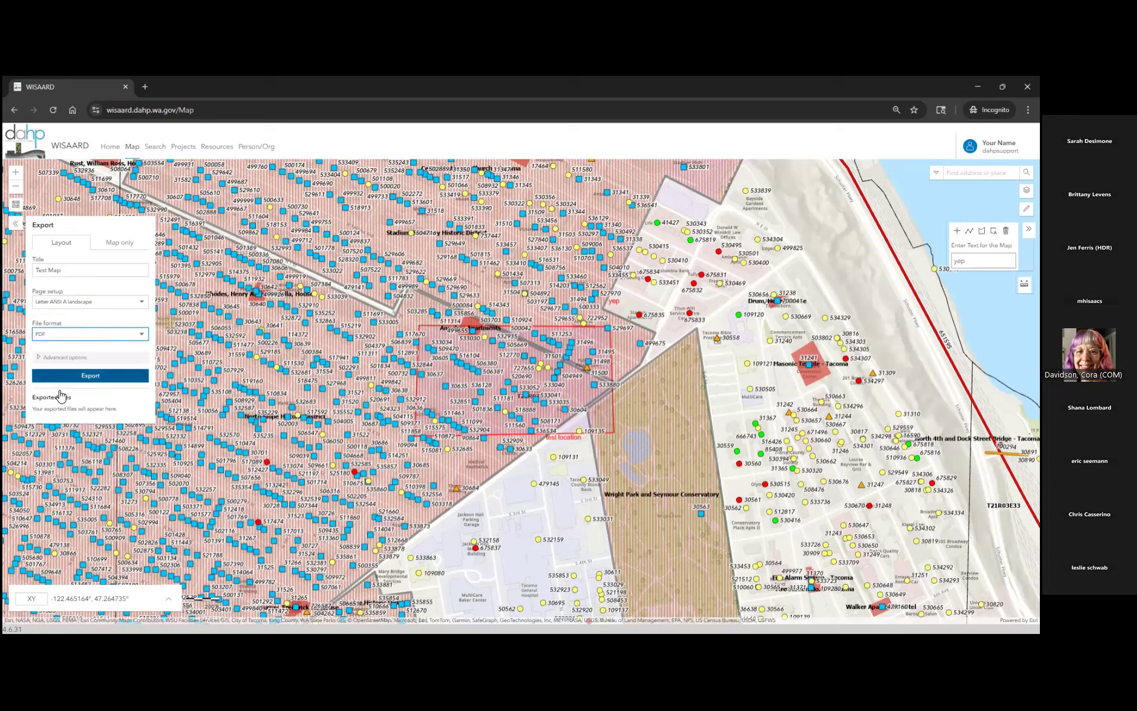
- Export the Test Map PDF and open the exported file in a new tab
left_click(58, 379)
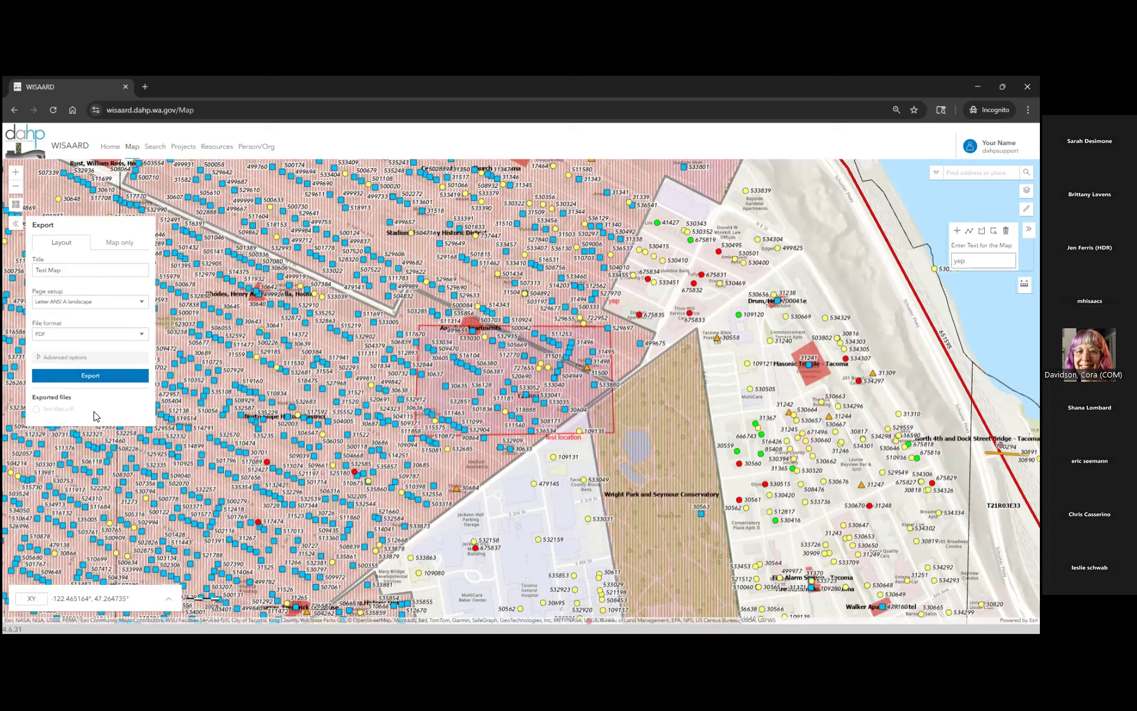
left_click(125, 246)
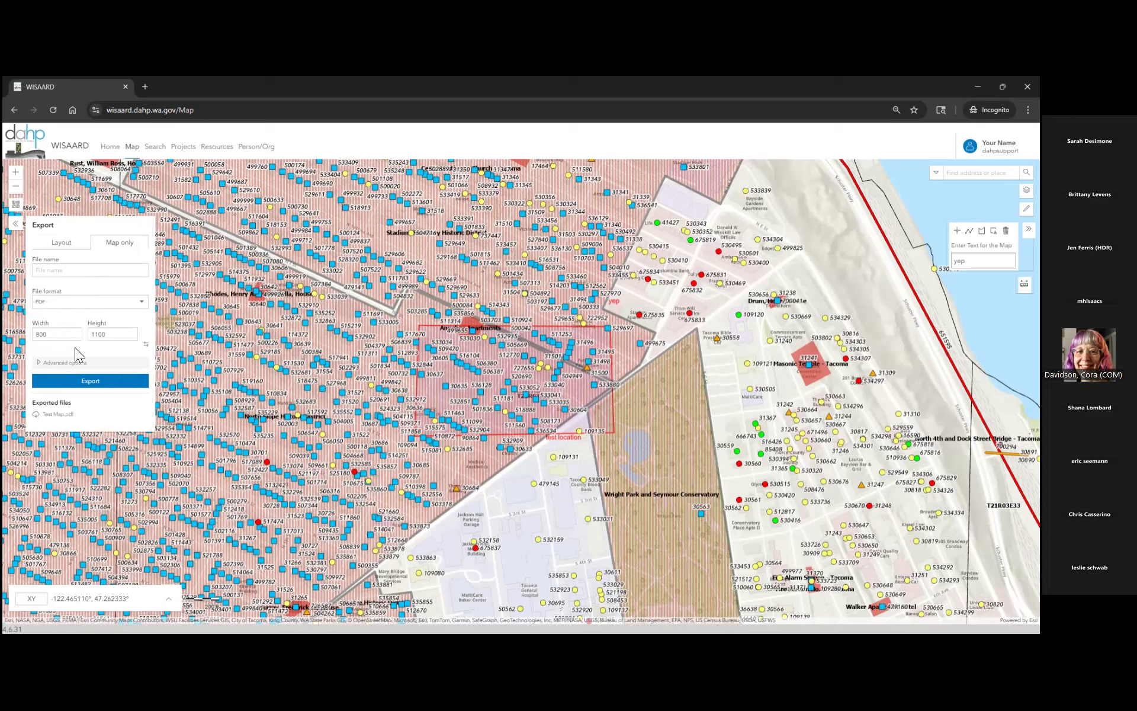
left_click(47, 418)
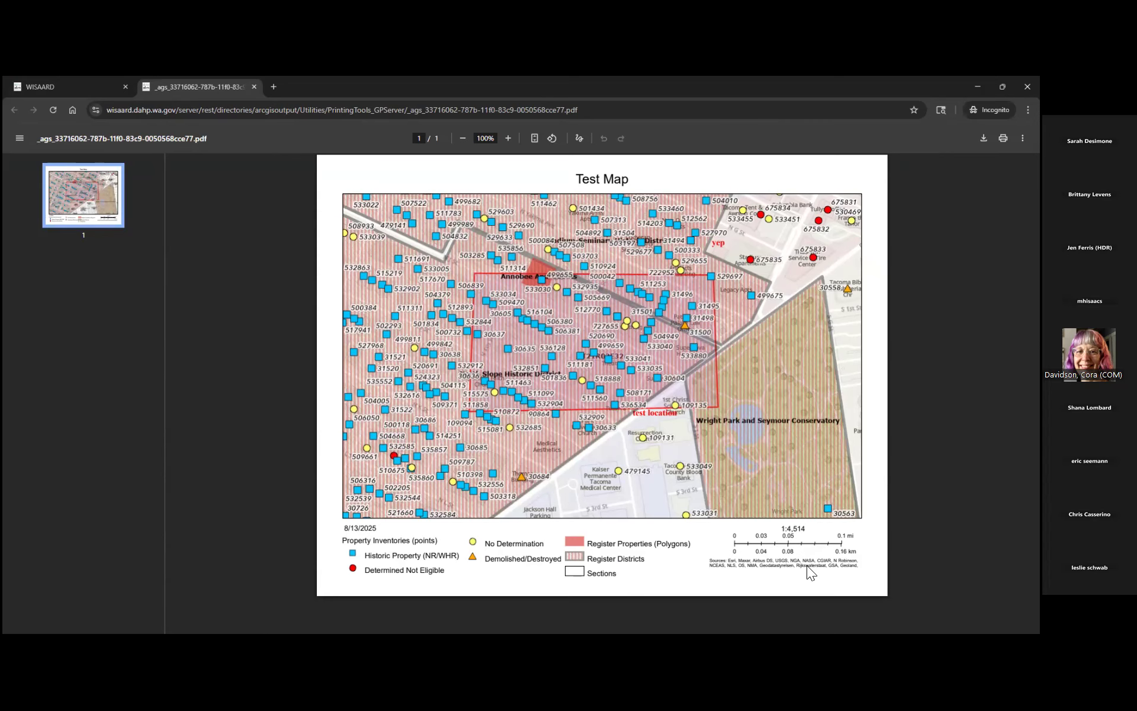
- Go back to the WISAARD map, close the export settings, and delete all drawn graphics
left_click(28, 78)
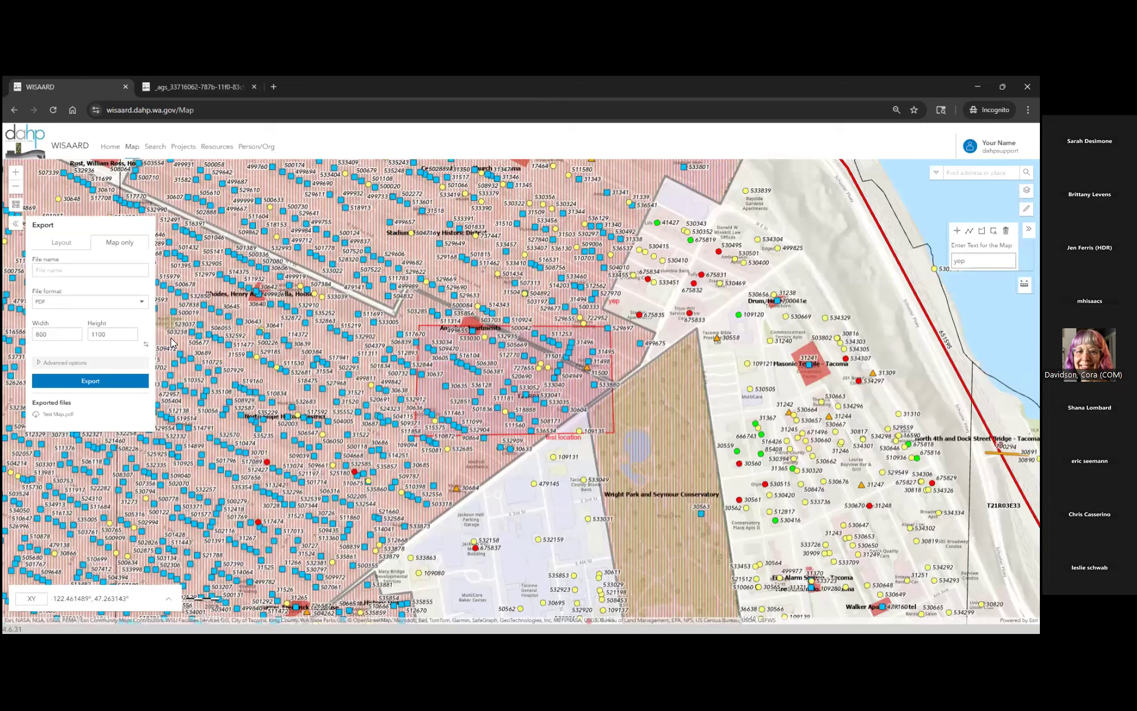
left_click(14, 222)
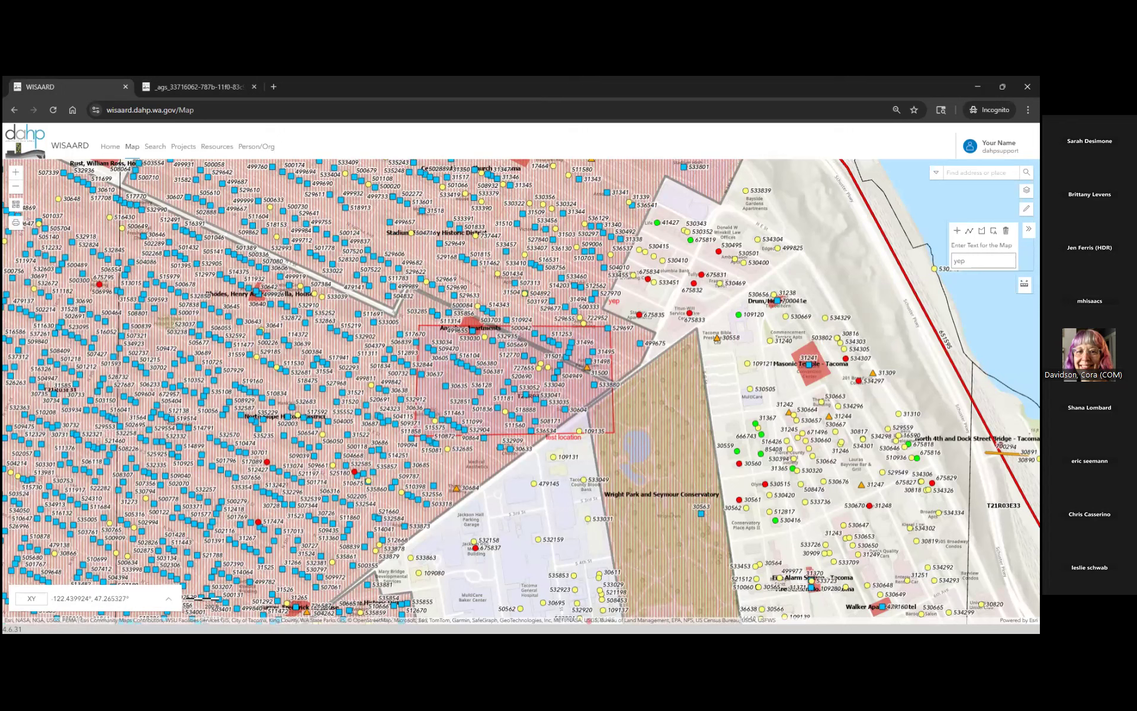
left_click(1005, 231)
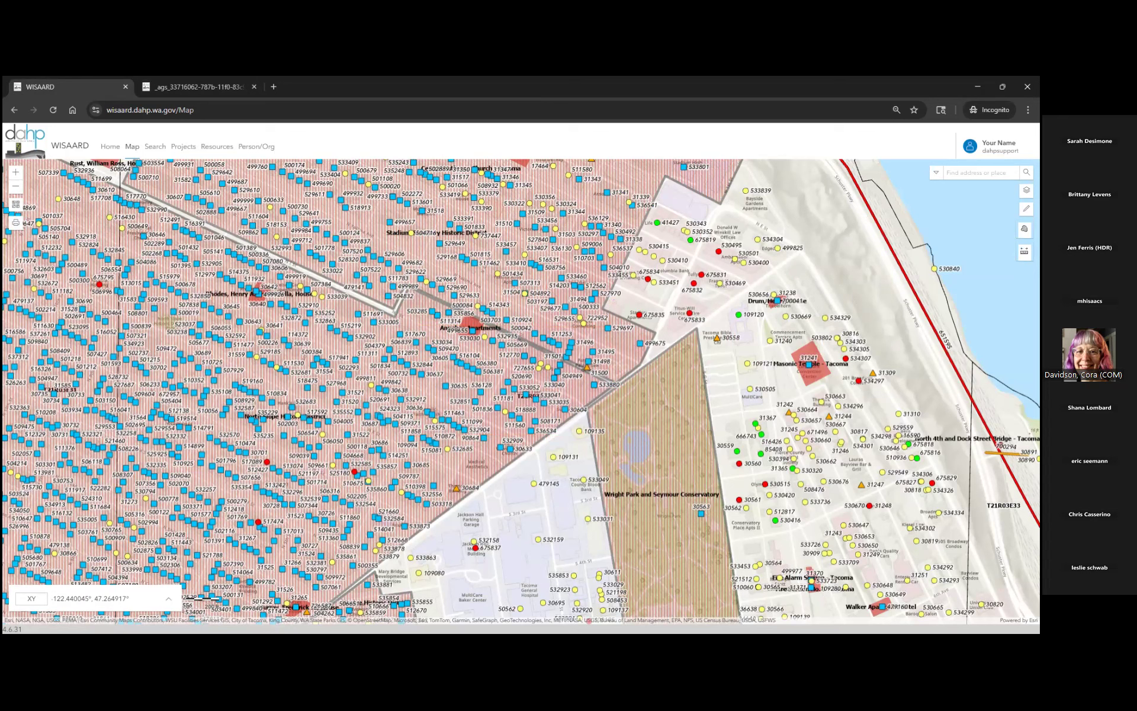
- Pan to downtown Tacoma along the Thea Foss Waterway, briefly checking the Property legend
left_click_drag(829, 495, 358, 215)
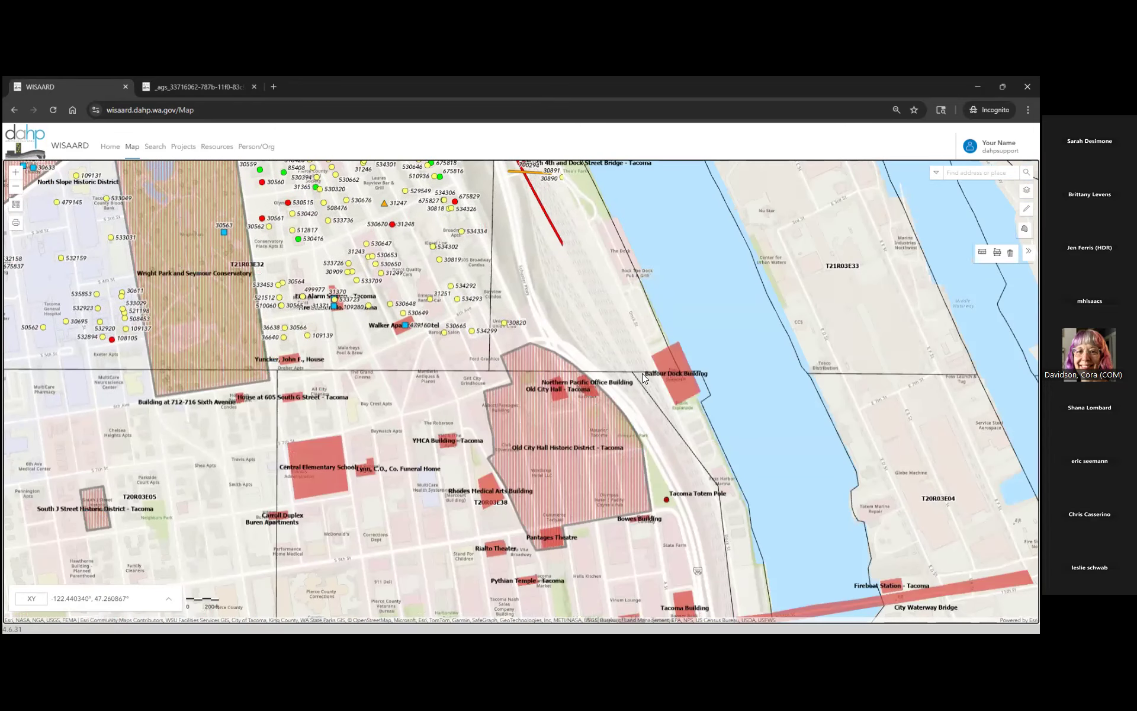
left_click_drag(868, 610, 636, 283)
left_click_drag(626, 515, 515, 88)
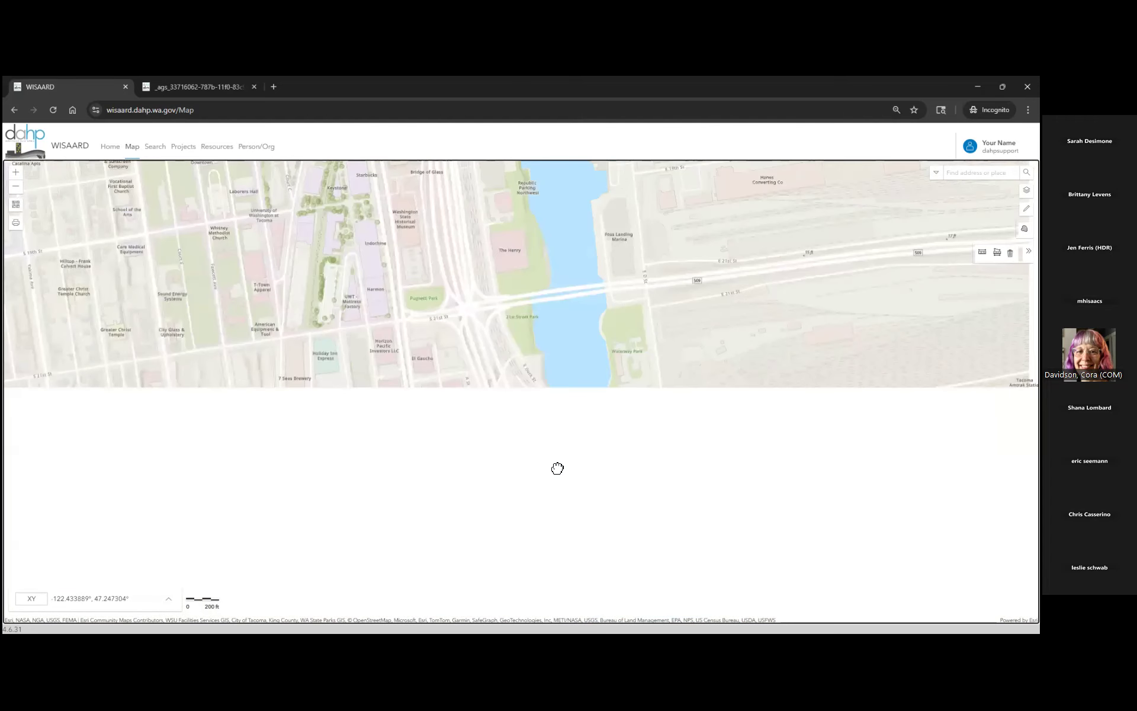
left_click_drag(626, 363, 729, 396)
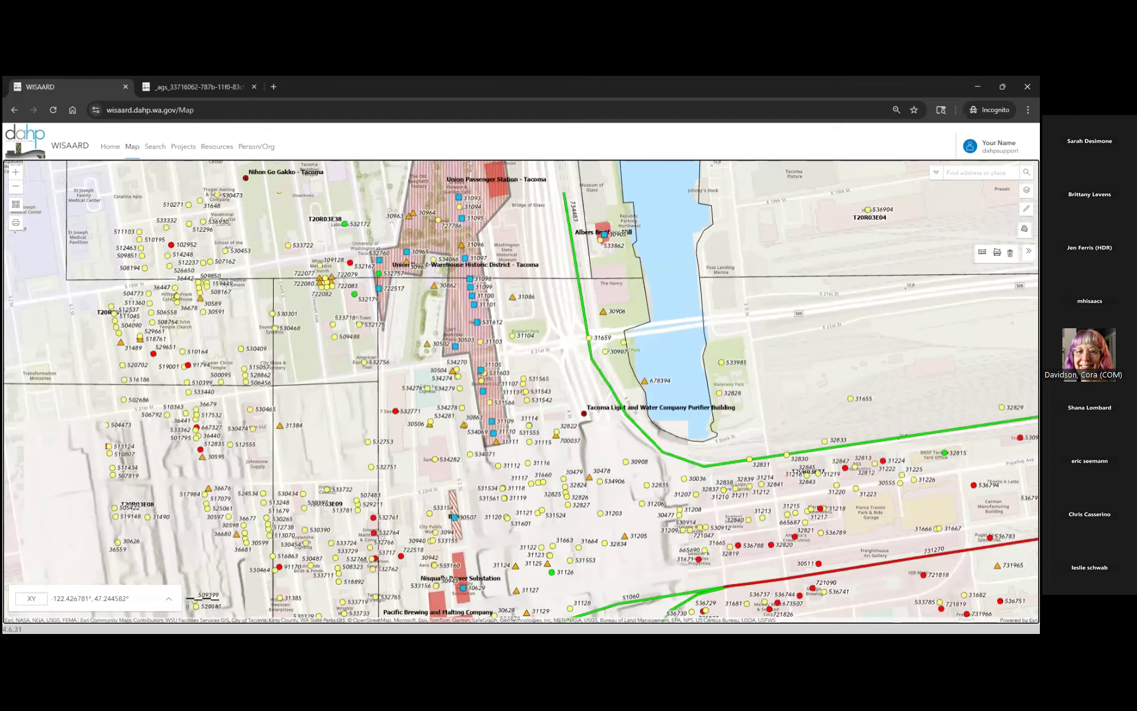
left_click(1025, 190)
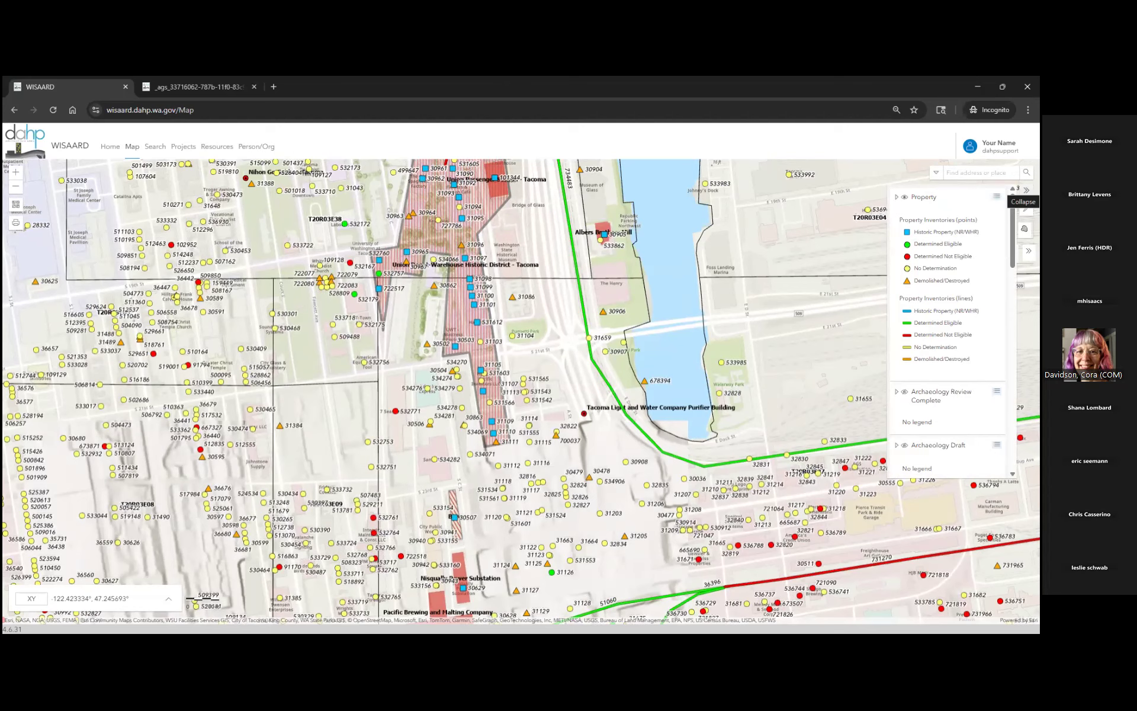
left_click(1026, 191)
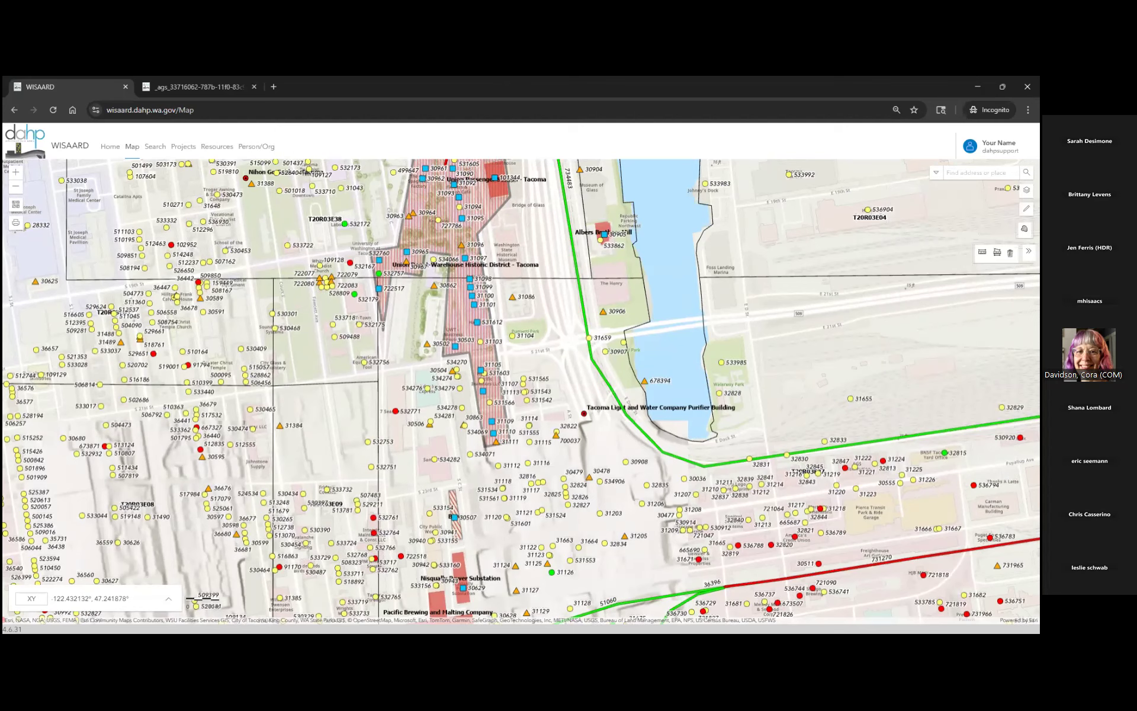
left_click_drag(851, 348, 668, 312)
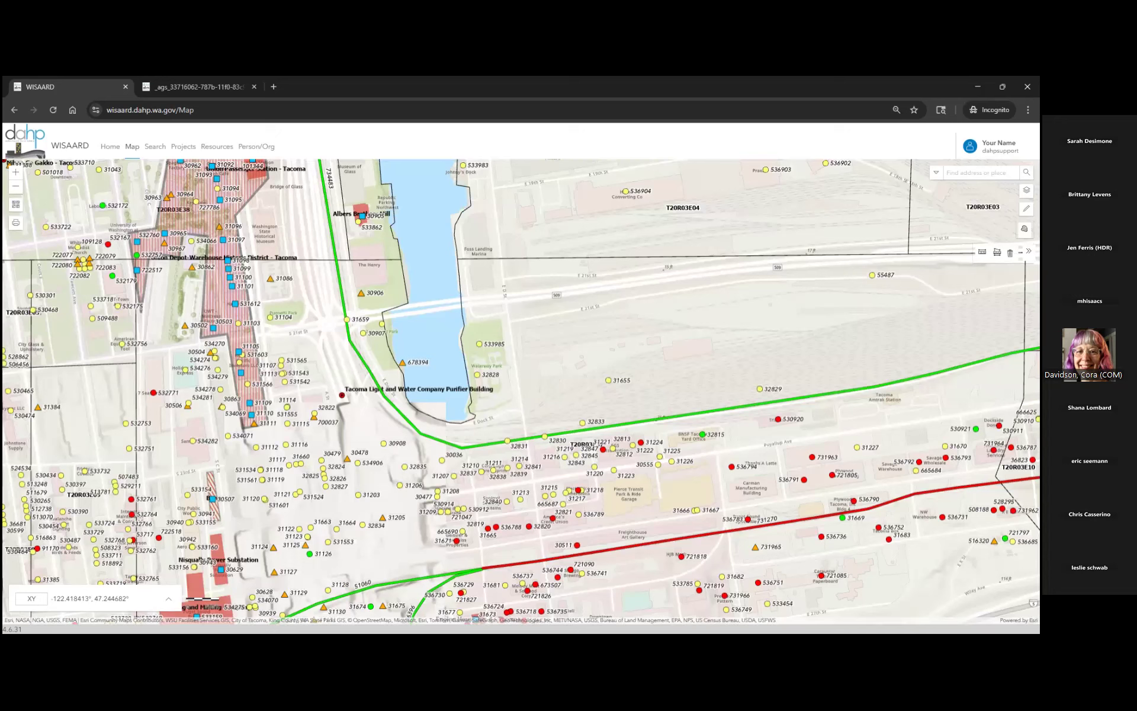
left_click(982, 252)
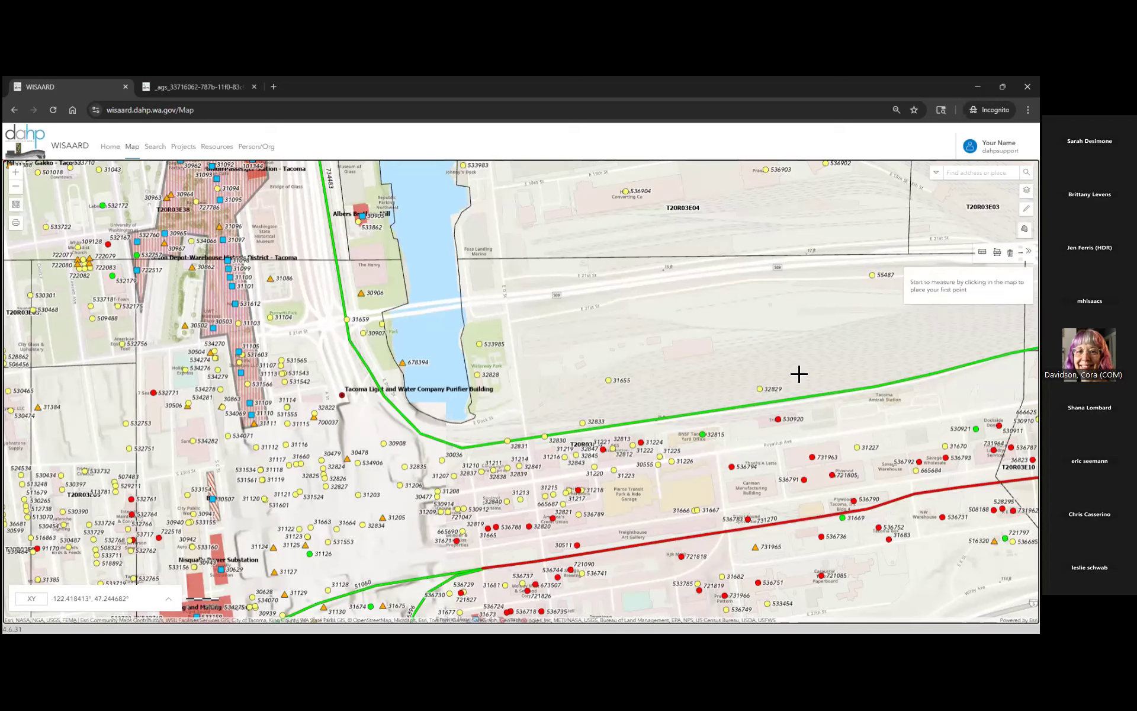
left_click(631, 423)
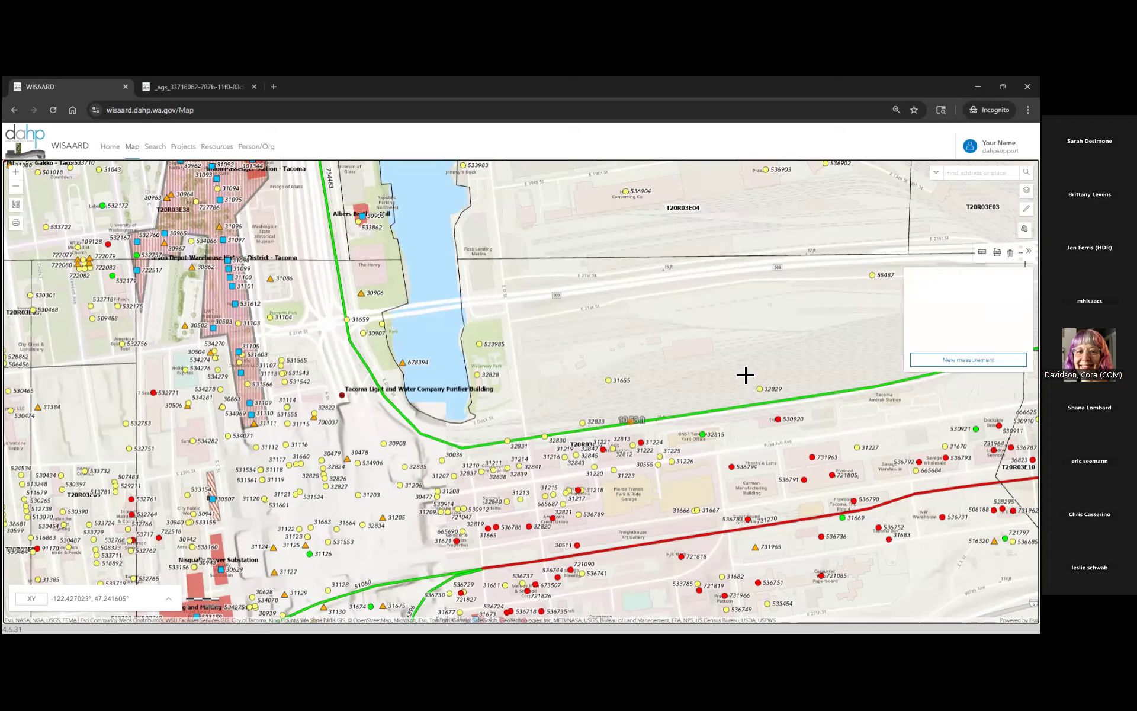
double_click(795, 399)
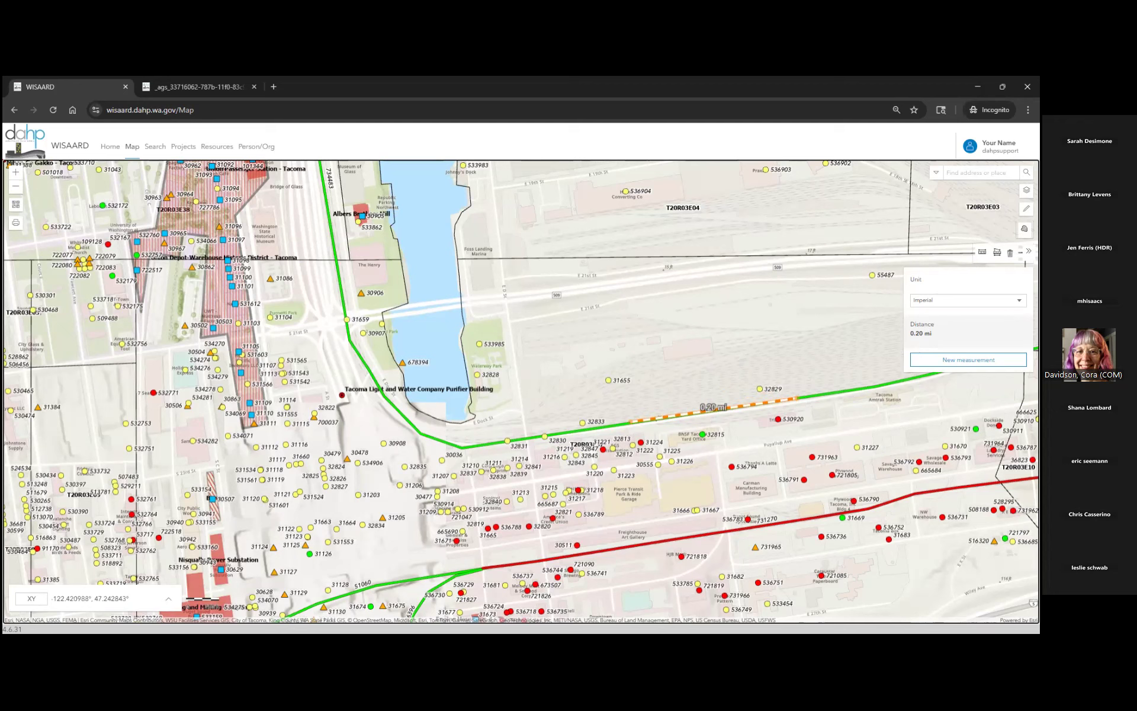
left_click(962, 301)
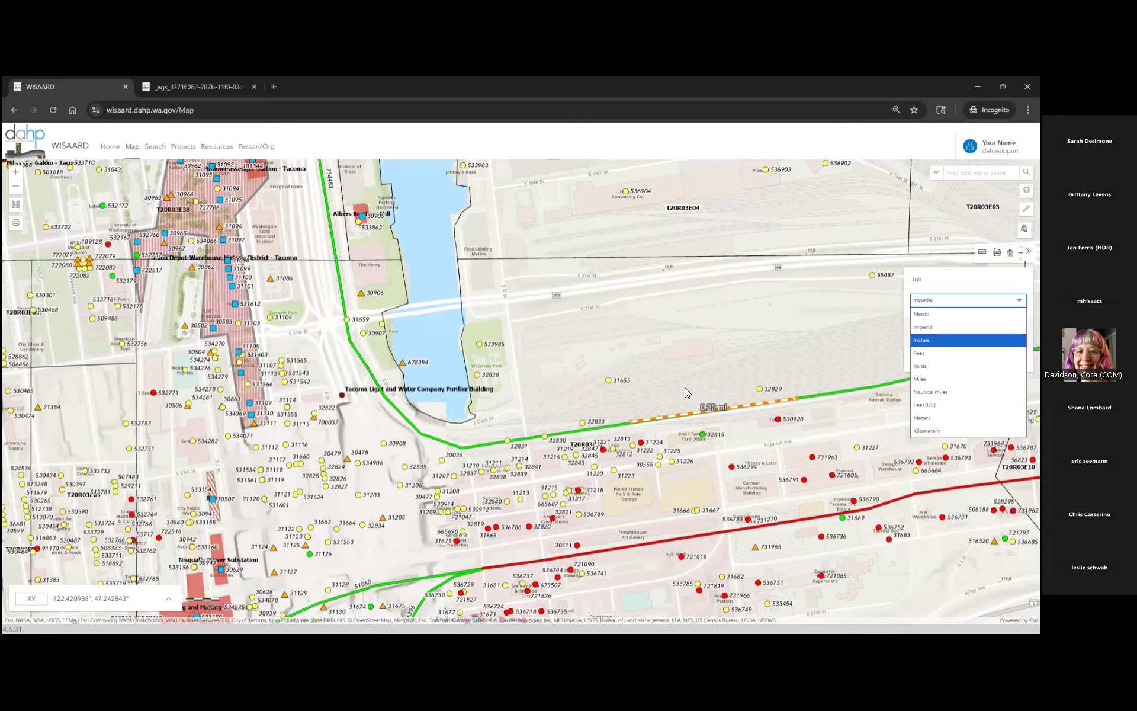
left_click(924, 340)
left_click(963, 300)
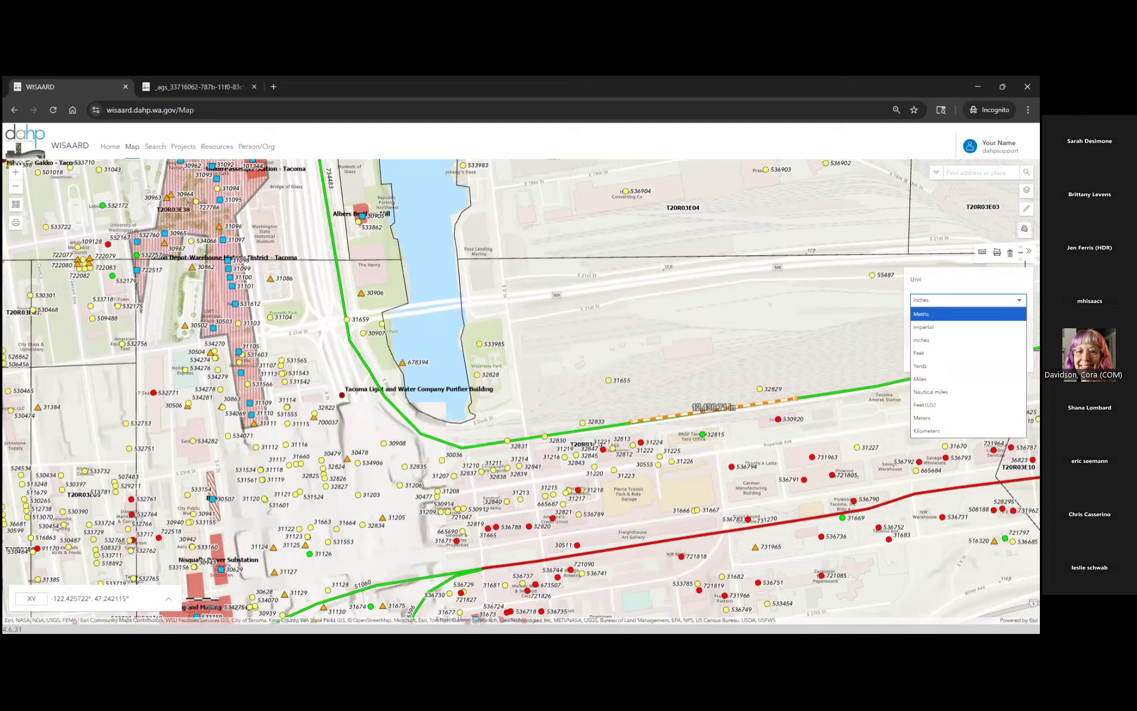
left_click(922, 314)
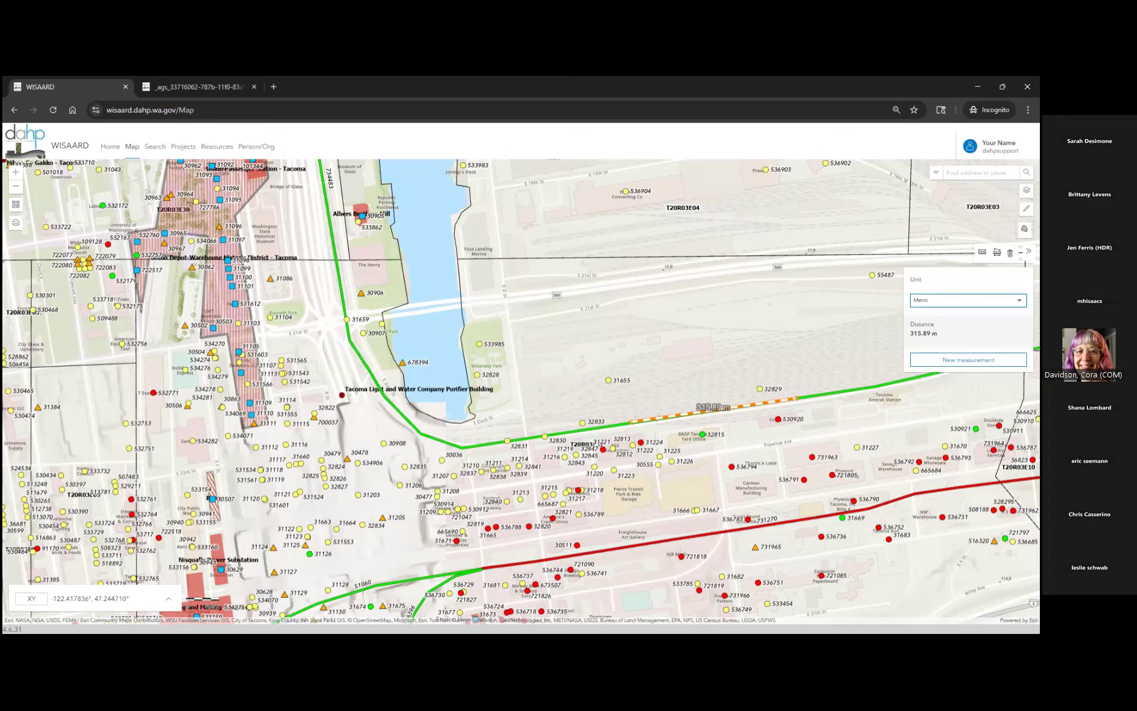
left_click(1010, 253)
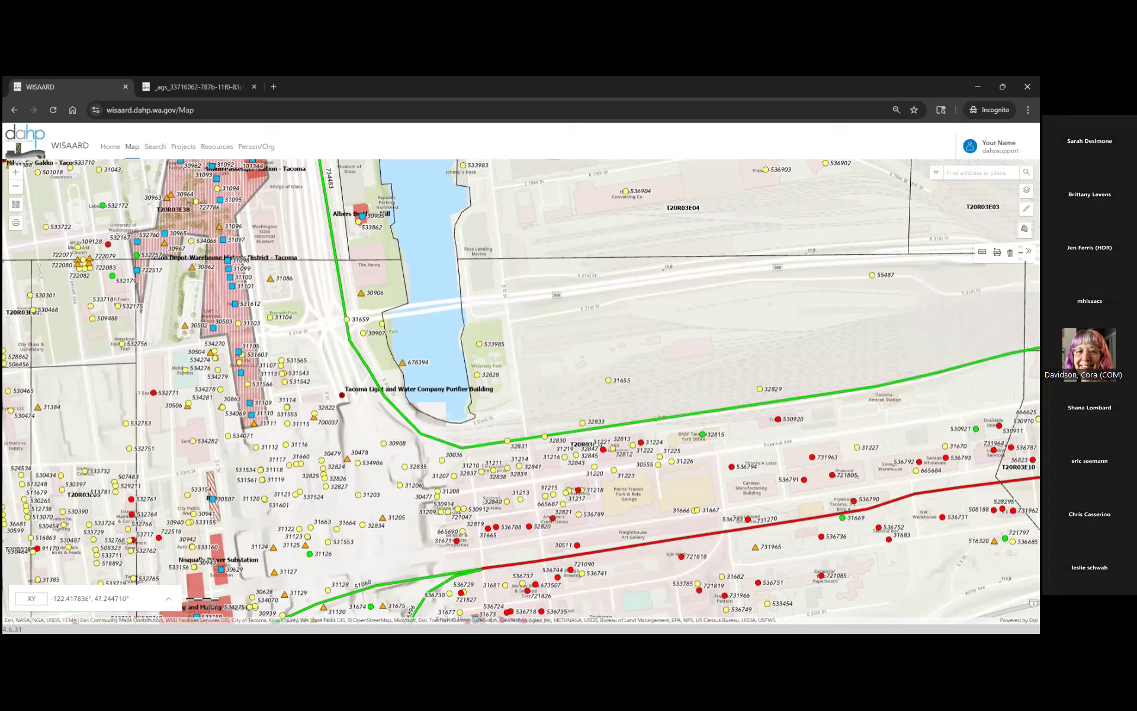
left_click(691, 332)
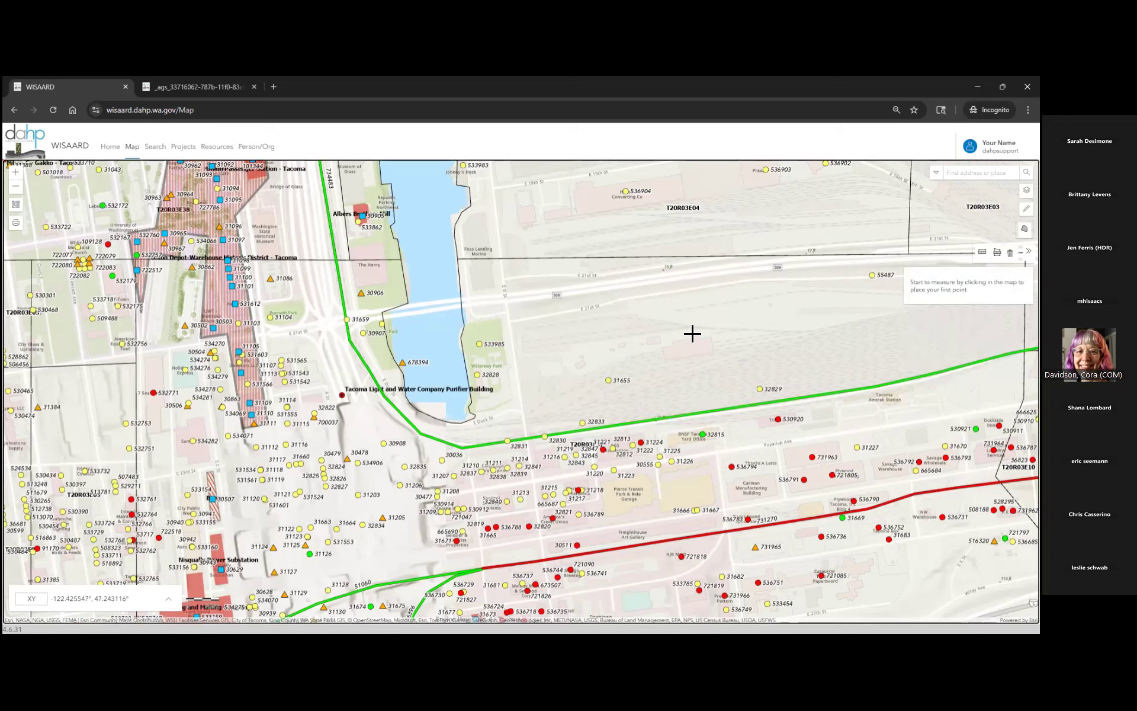
left_click(835, 280)
left_click(880, 419)
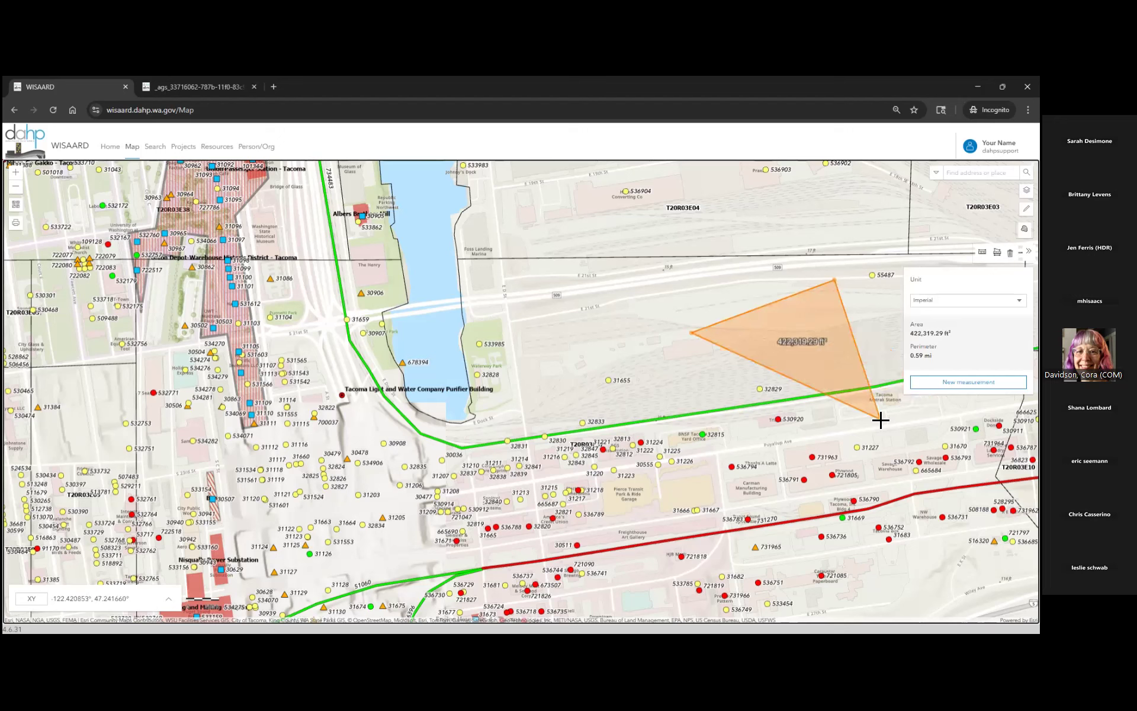
left_click(742, 460)
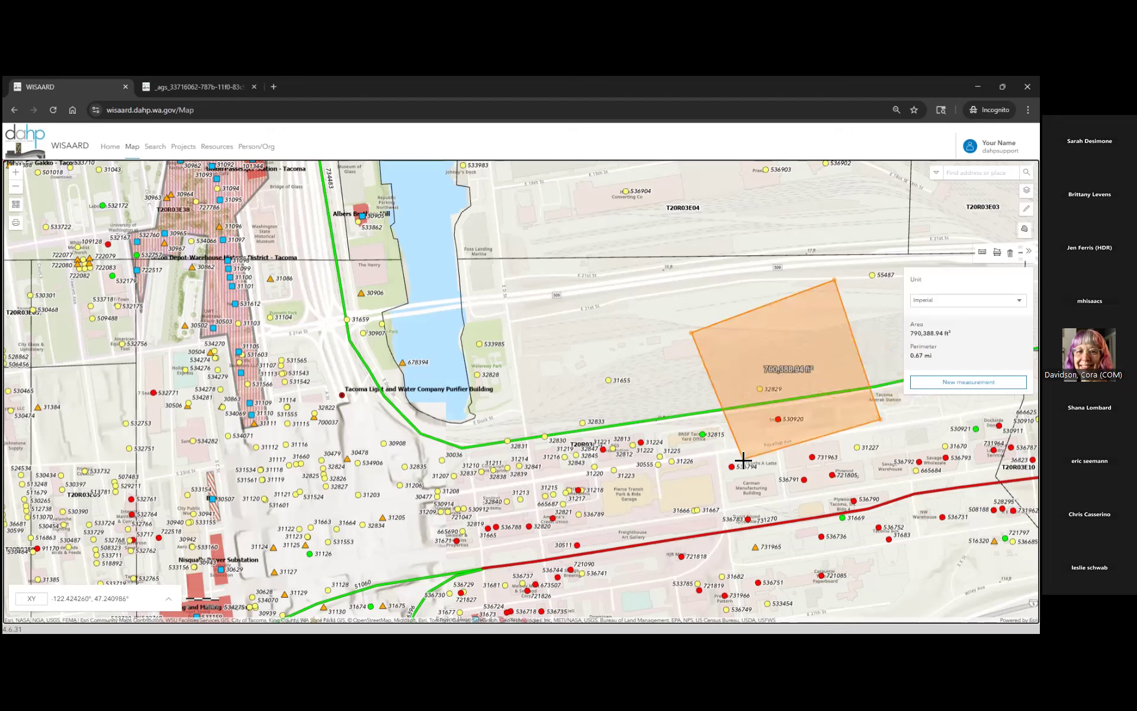
double_click(458, 366)
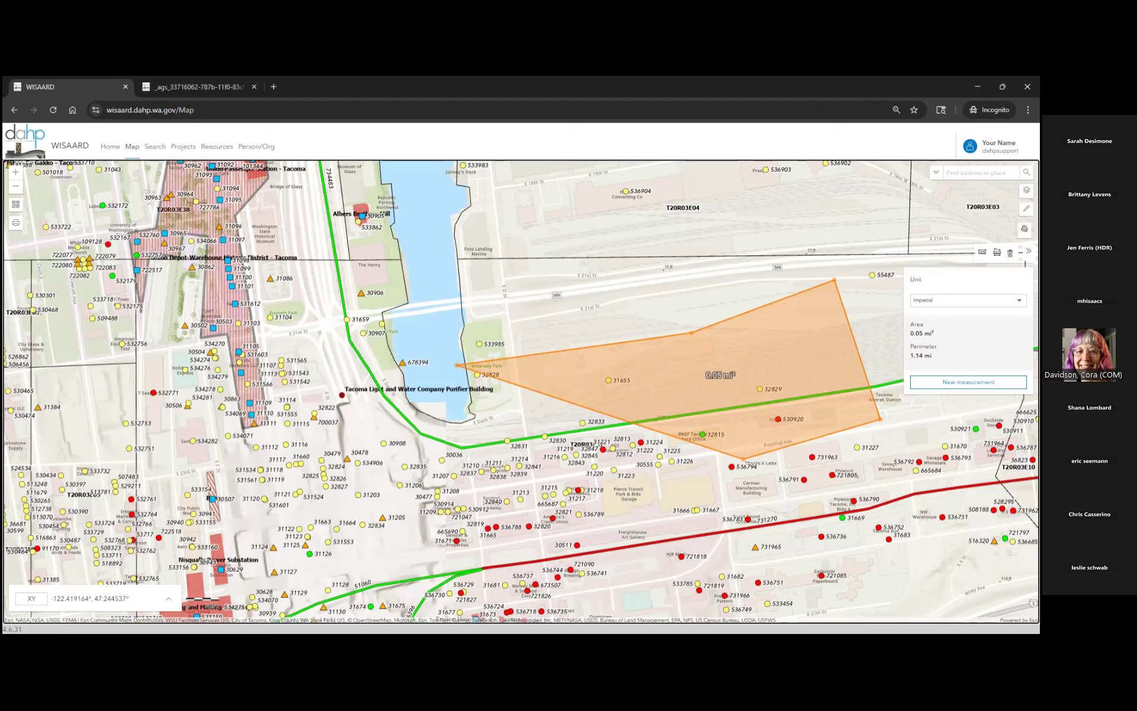
left_click(1010, 253)
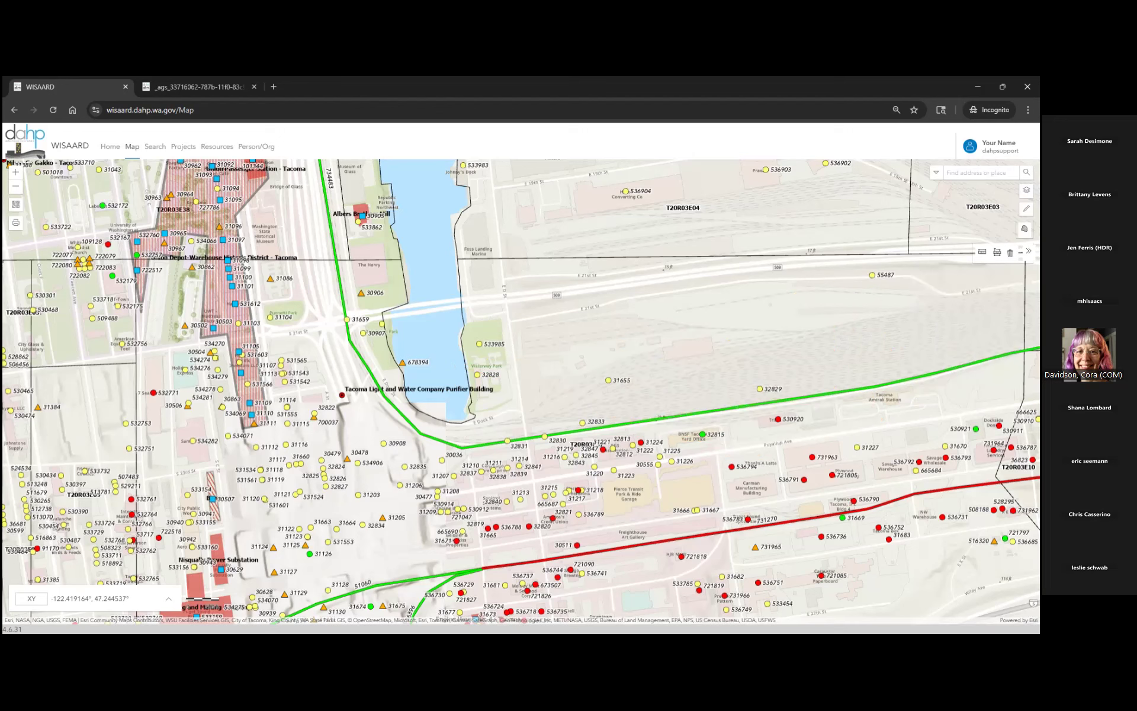
- Close the measuring toolbar and zoom out to downtown Tacoma west of the Thea Foss Waterway
left_click(1028, 250)
left_click_drag(629, 306, 827, 372)
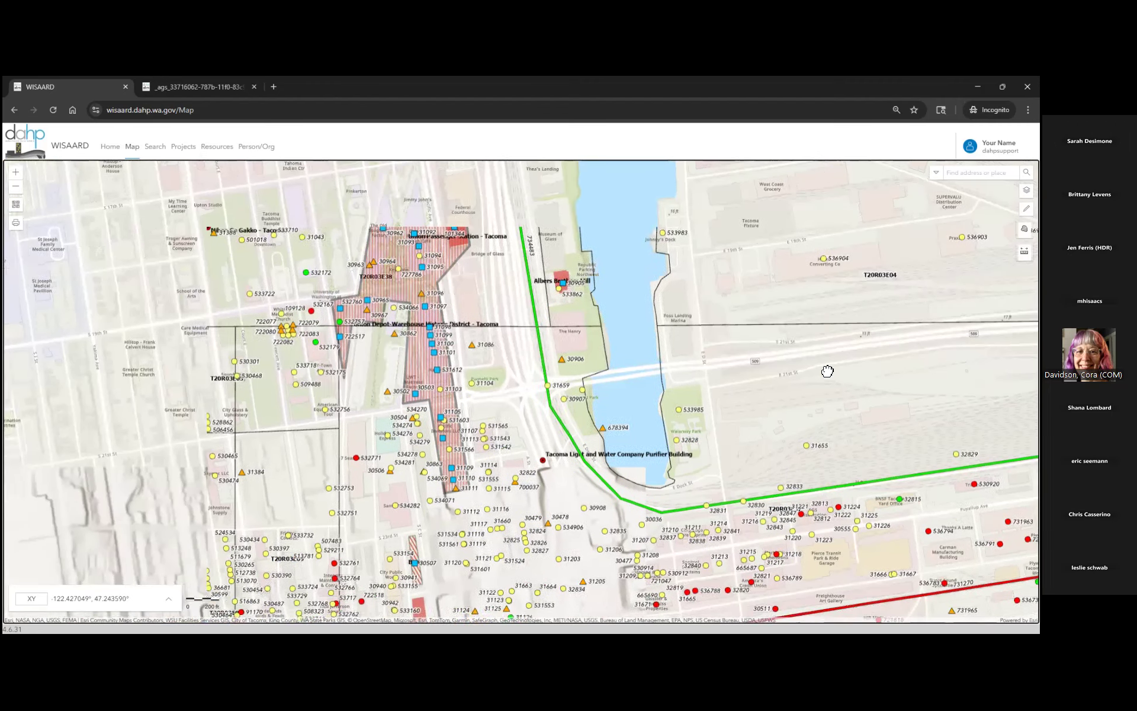
scroll(827, 372, "down", 3)
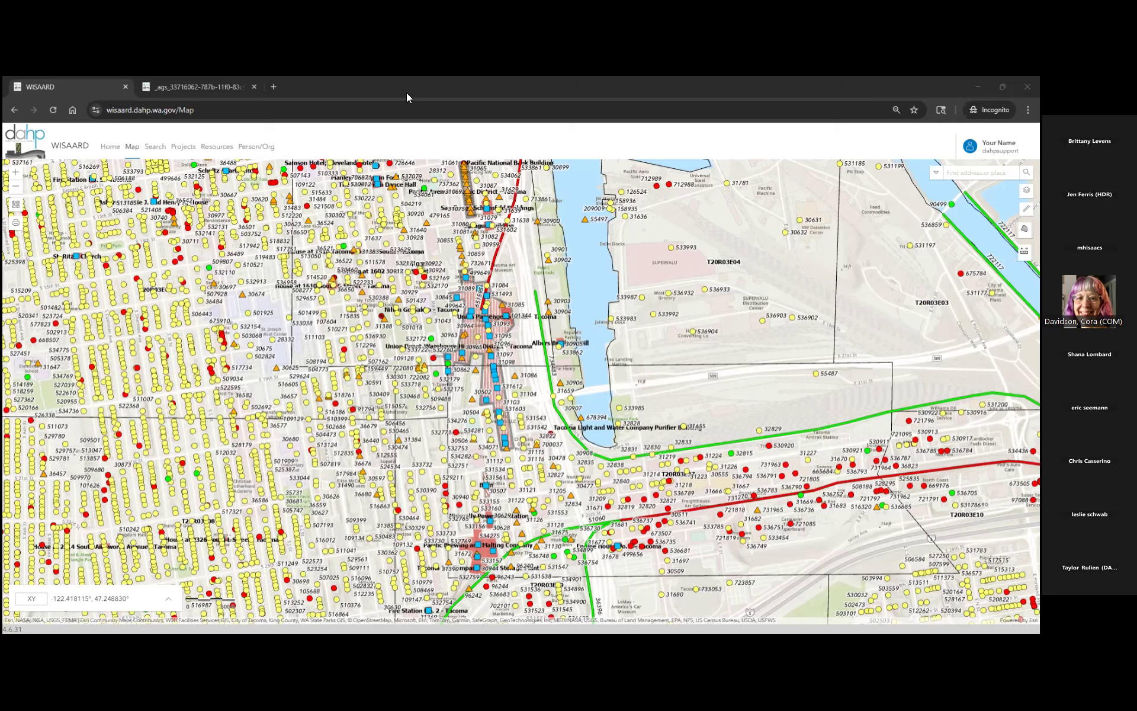
- Visit the Home page and the Map Tools card, then return to the WISAARD Home page
left_click(65, 147)
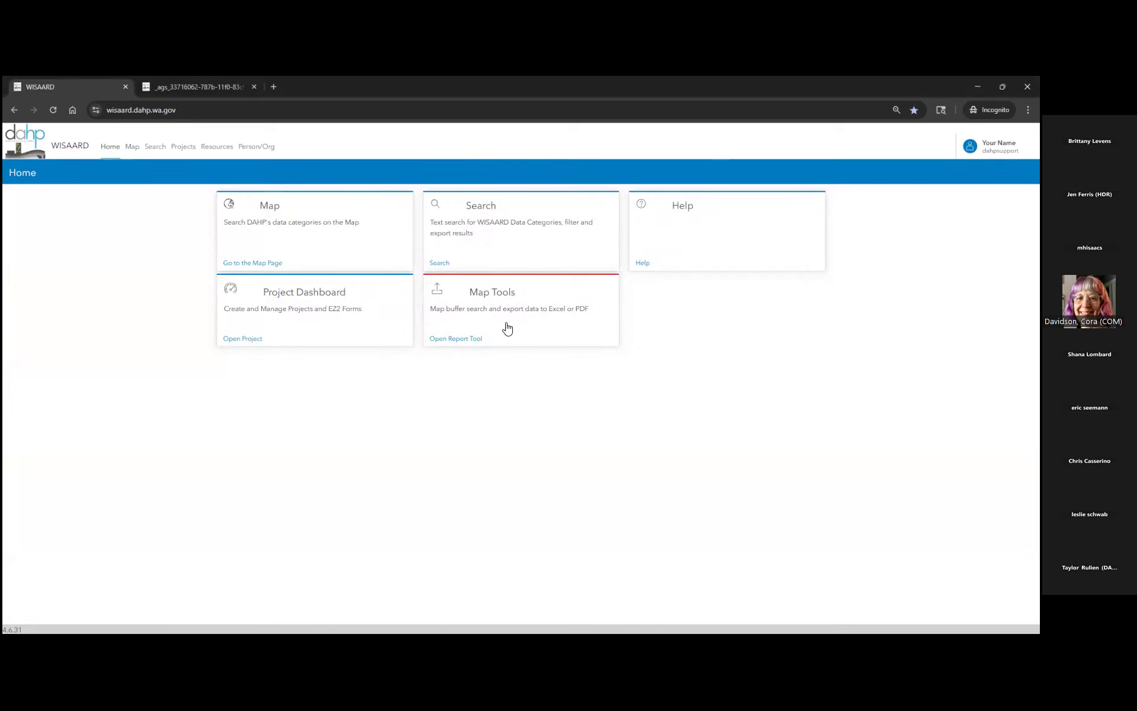
left_click(496, 309)
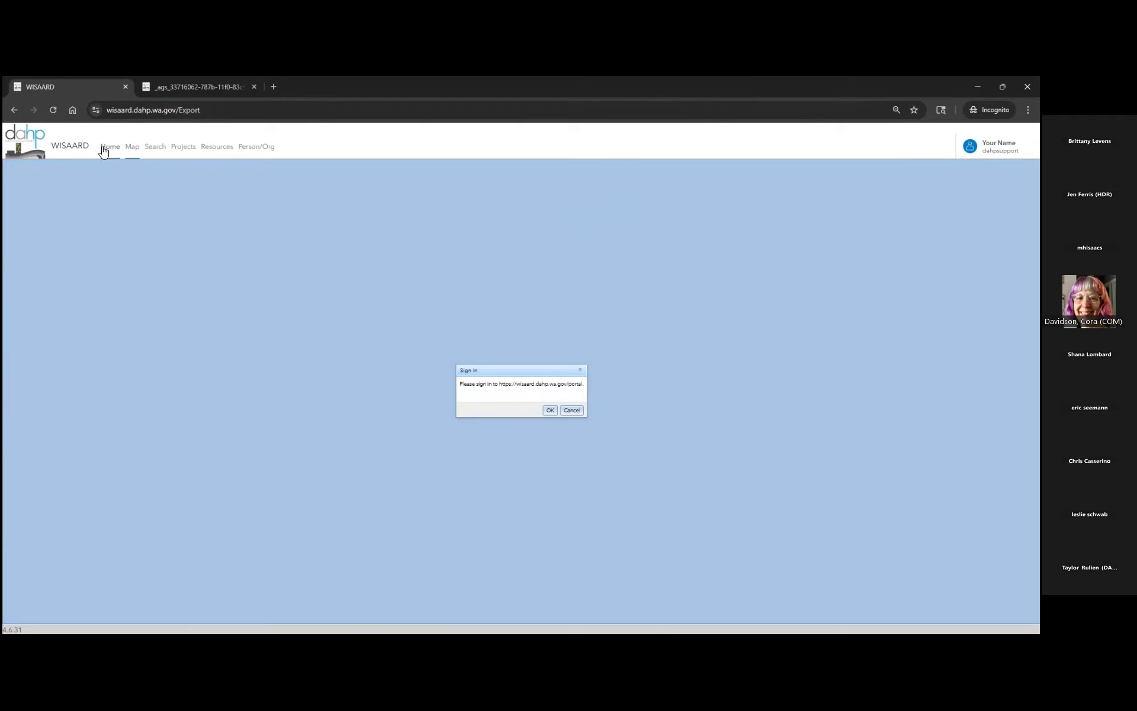
left_click(66, 151)
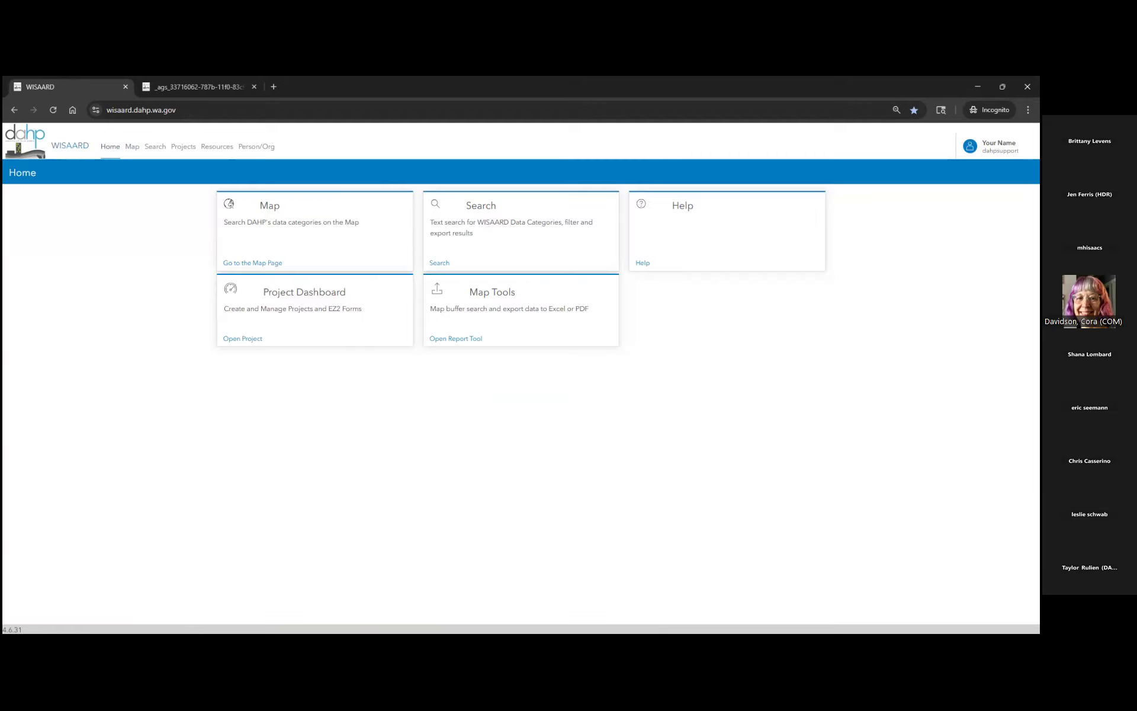